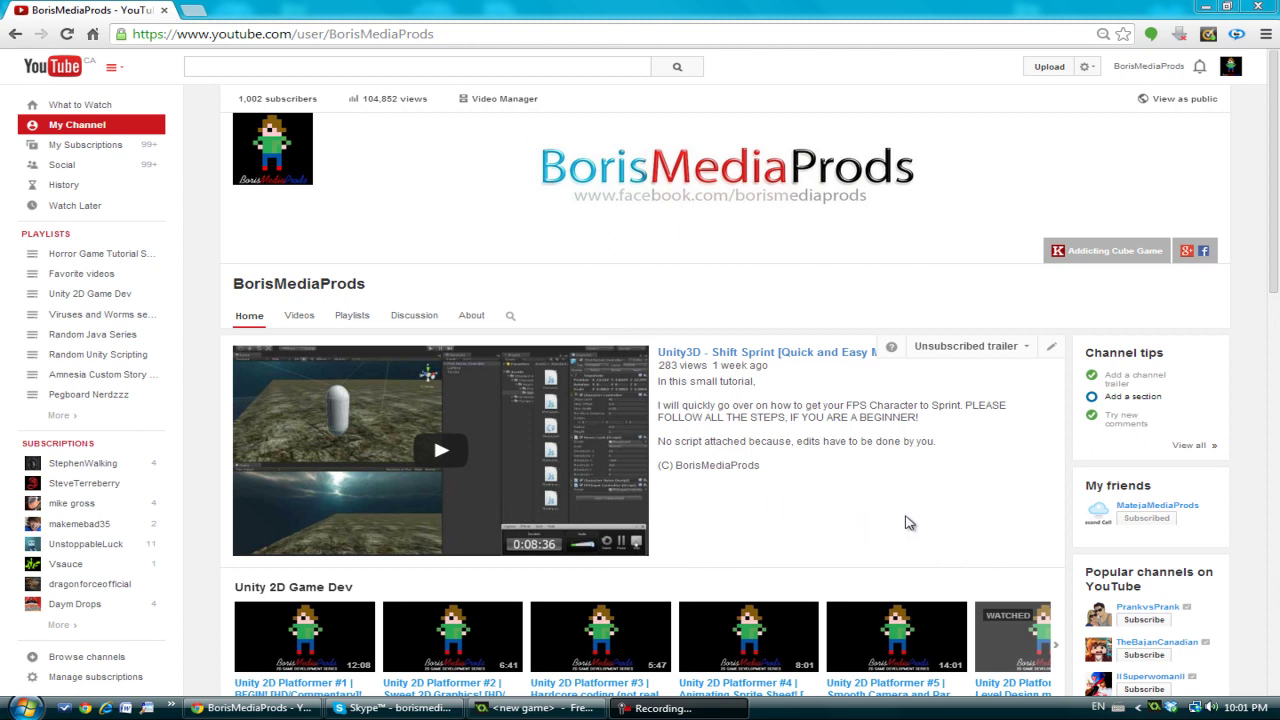
Scroll through the Unity 2D Game Dev video row and return to its first videos.
scroll(946, 523, "down", 3)
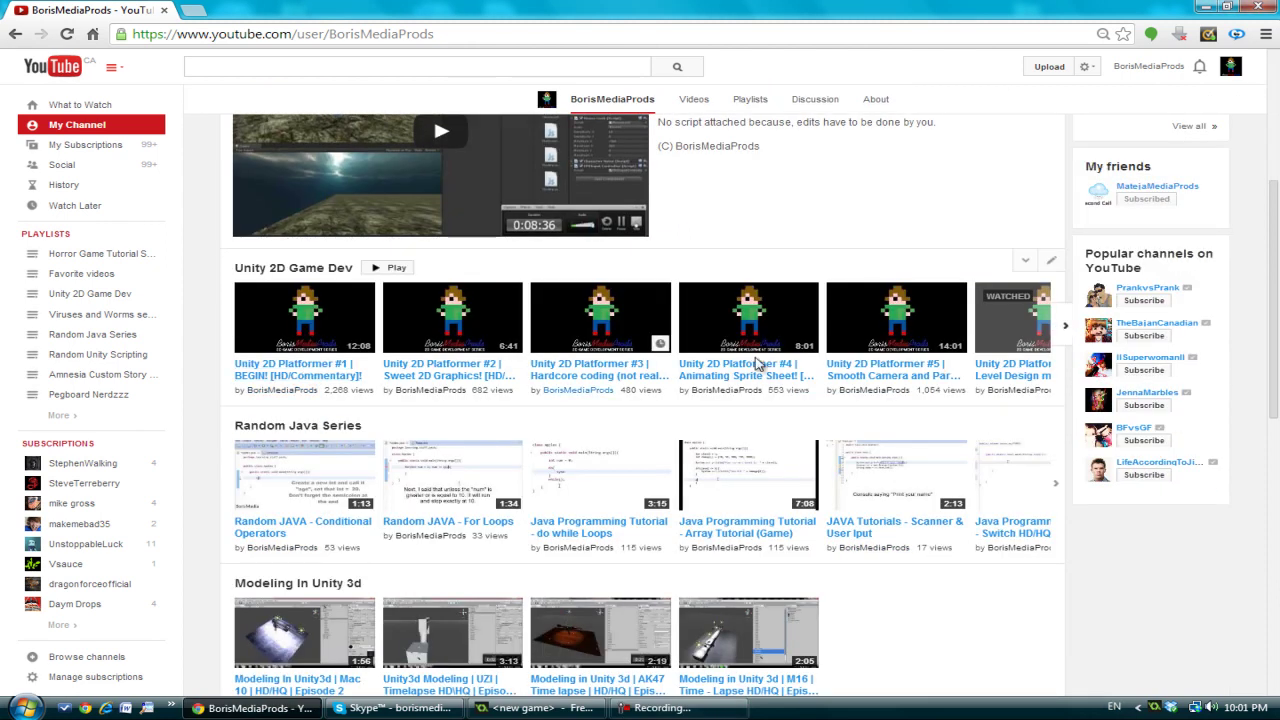
left_click(1063, 333)
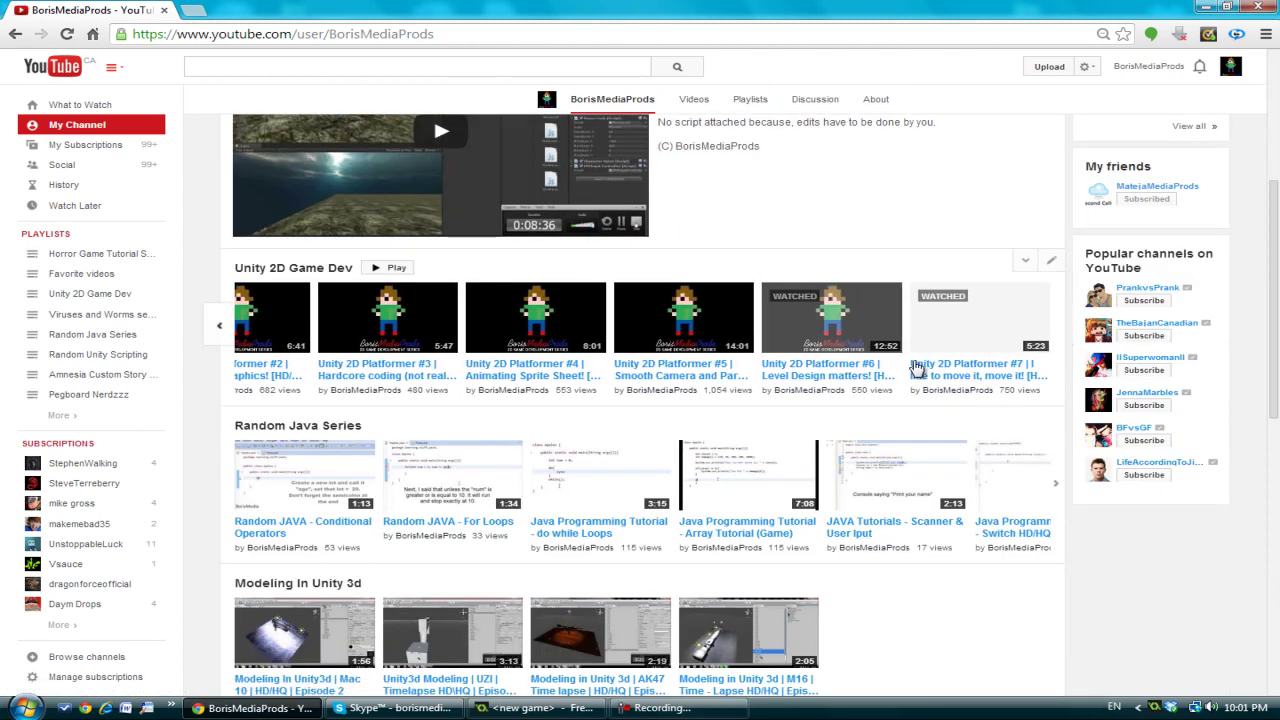
left_click(224, 331)
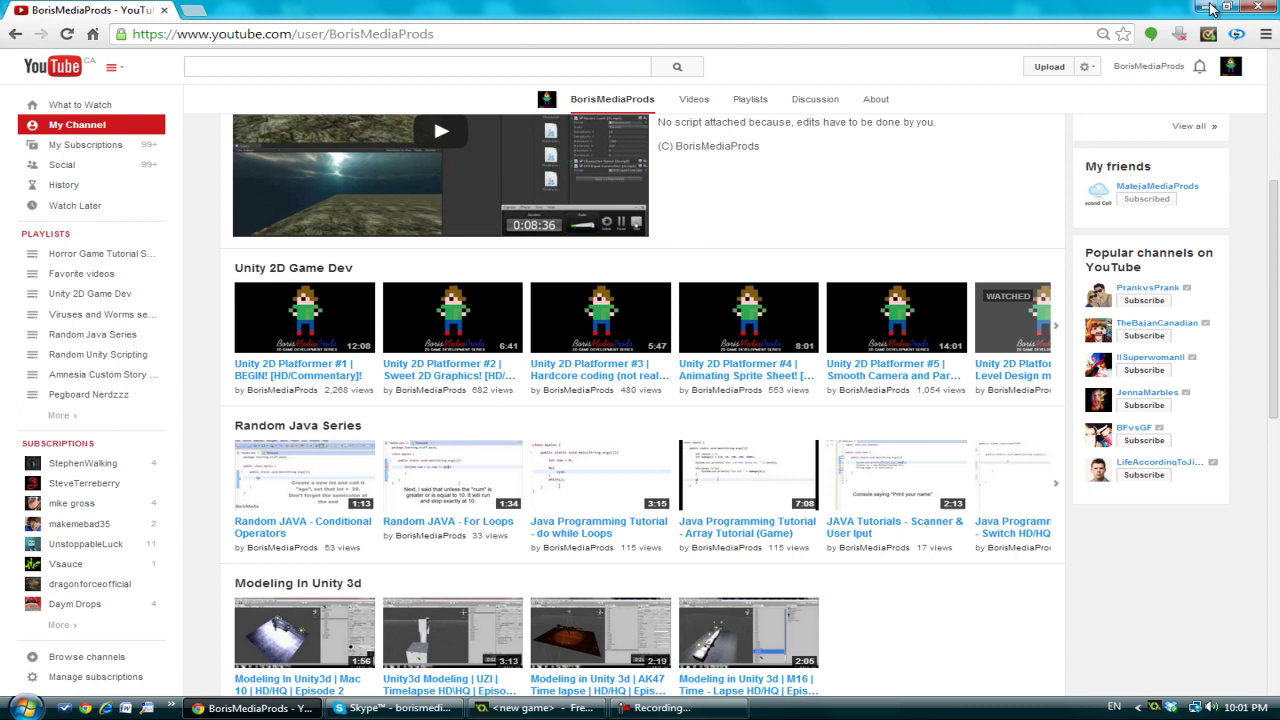
Minimize the browser and Skype, then reposition the New Project window on the desktop.
left_click(1208, 8)
left_click(1214, 8)
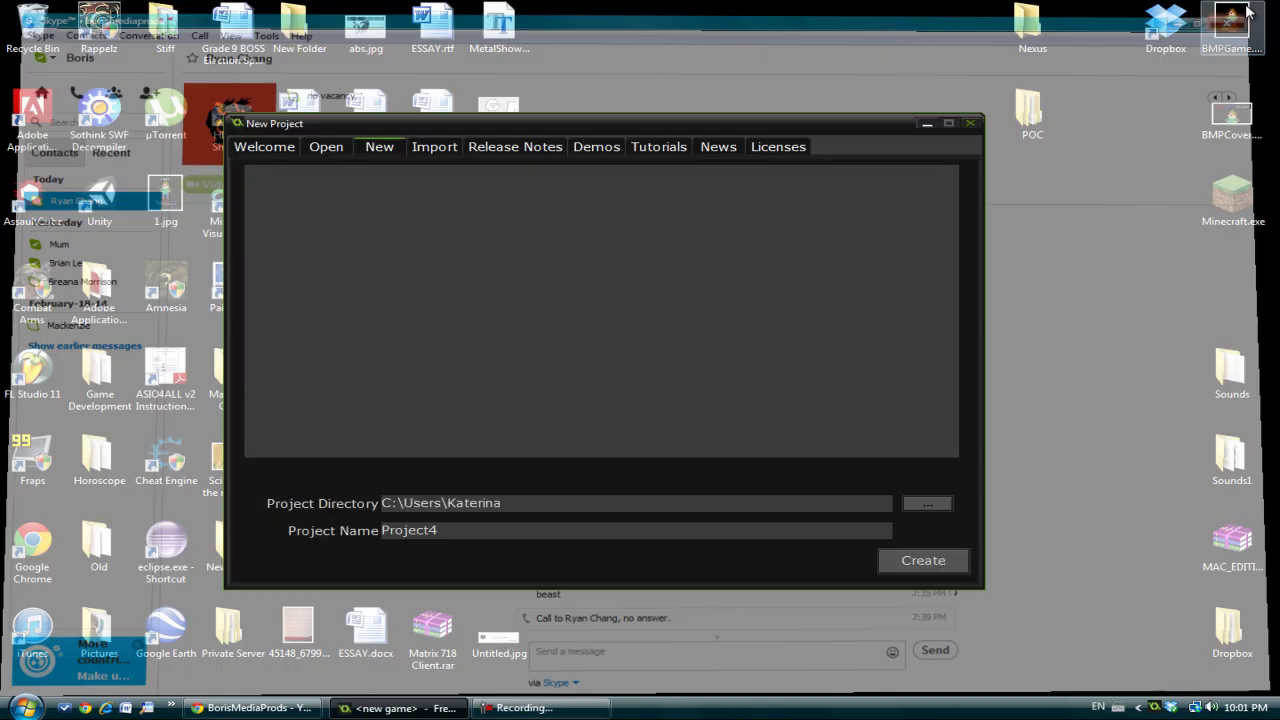
mouse_move(615, 126)
left_mouse_down()
mouse_move(700, 52)
mouse_move(686, 47)
left_mouse_up()
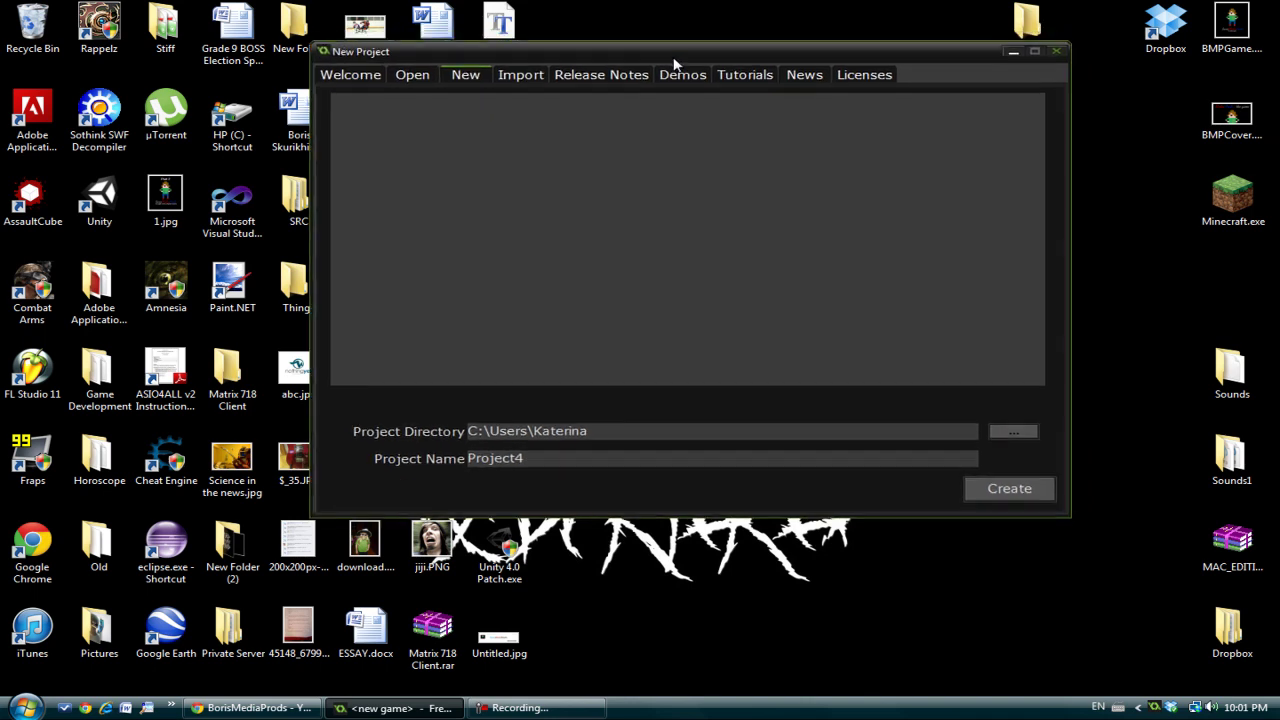
left_click_drag(685, 45, 673, 58)
In a new browser tab, search Google for 'worlds hardest game 2'.
left_click(25, 707)
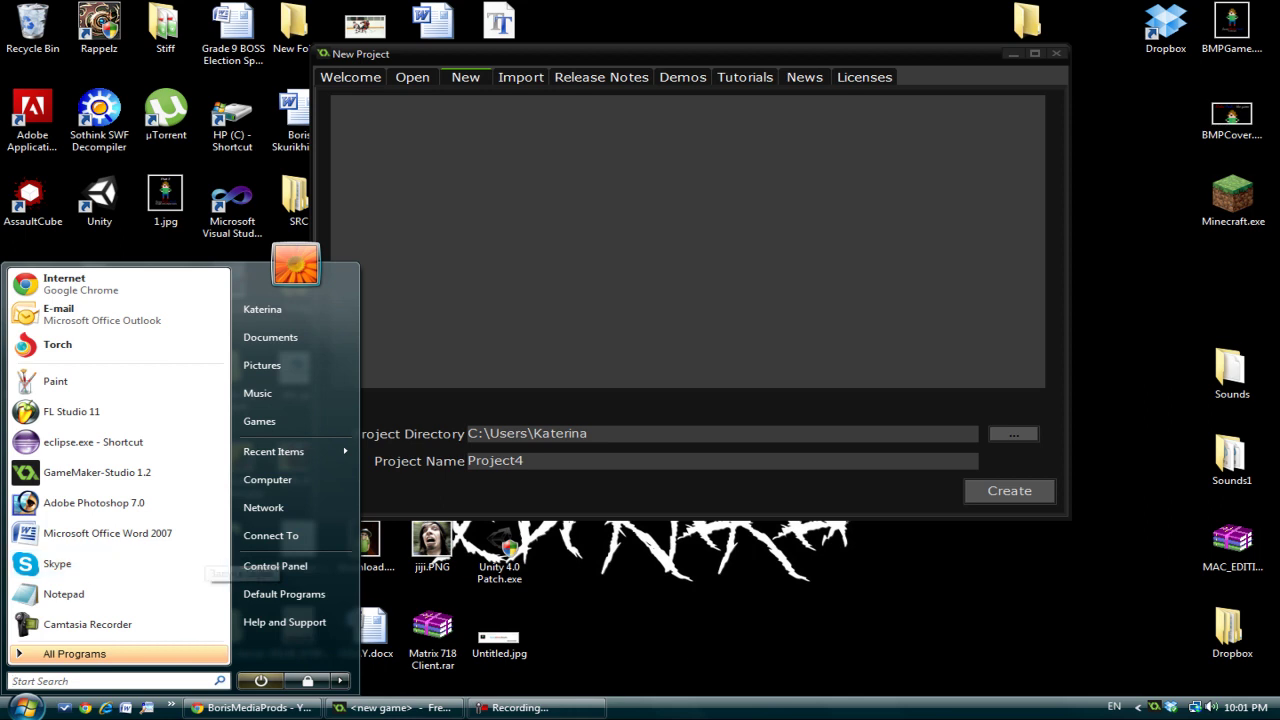
left_click(262, 707)
left_click(194, 11)
type("g")
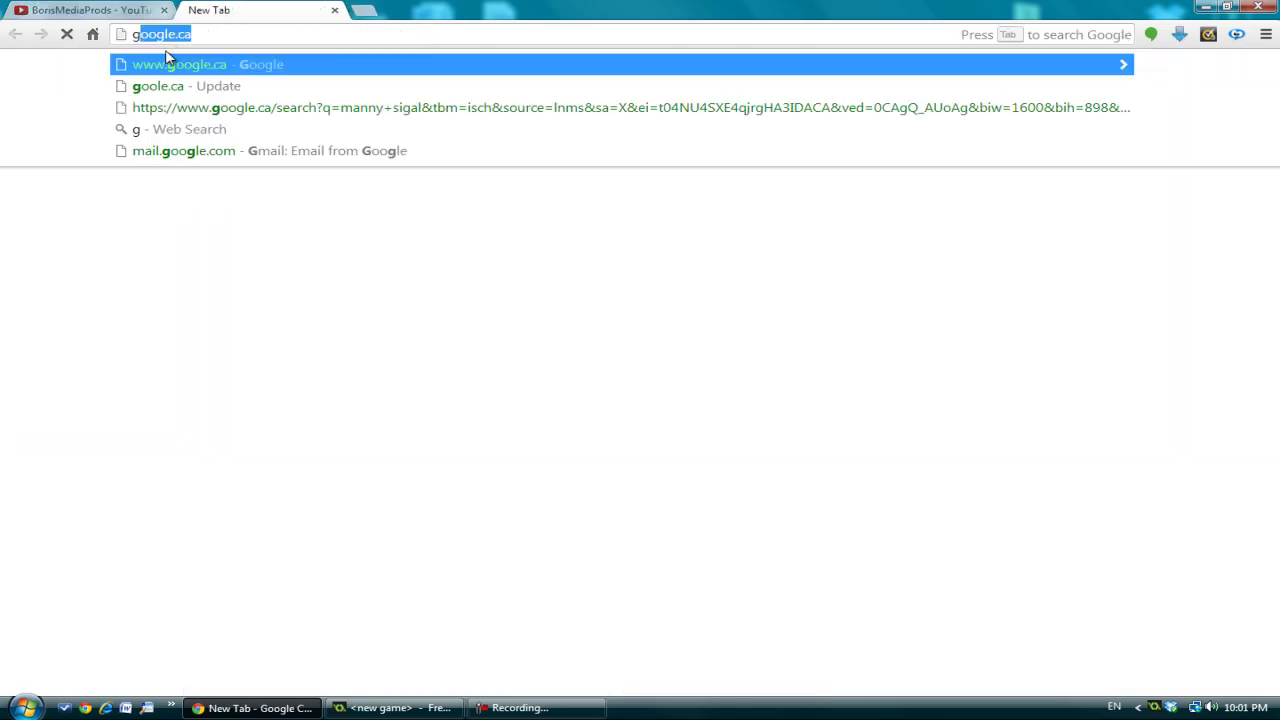
key("Return")
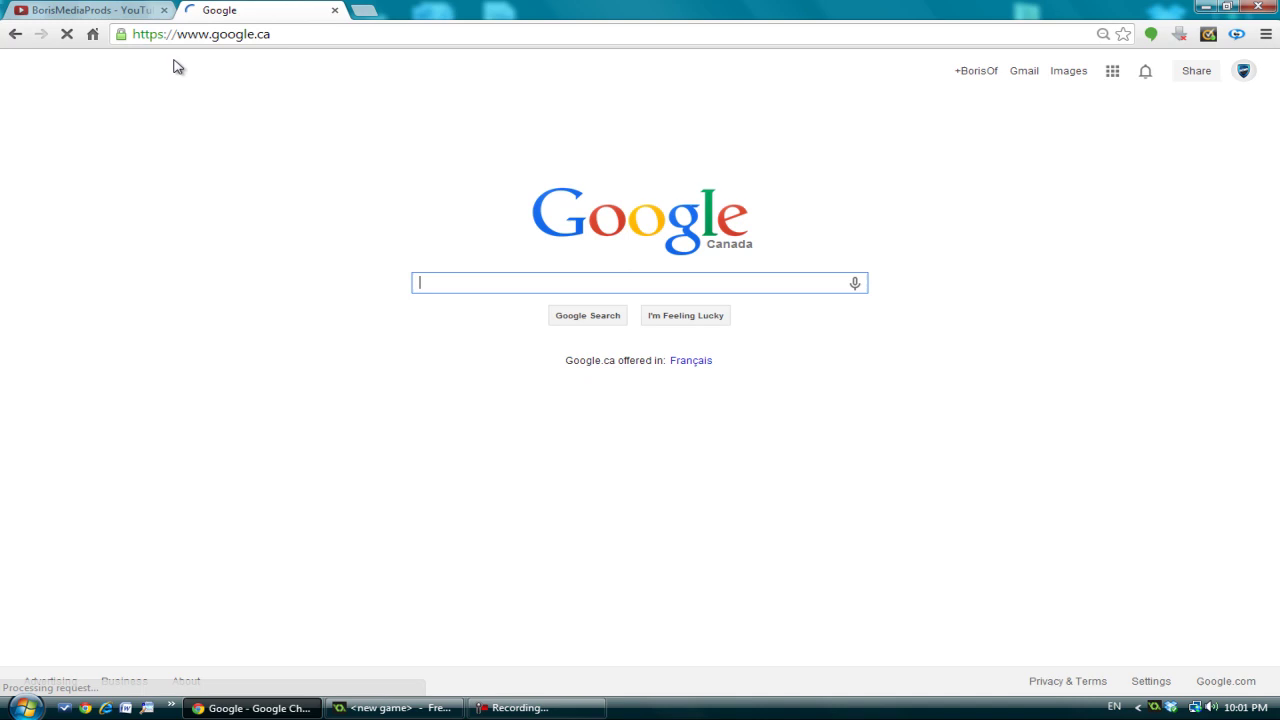
type("wordls")
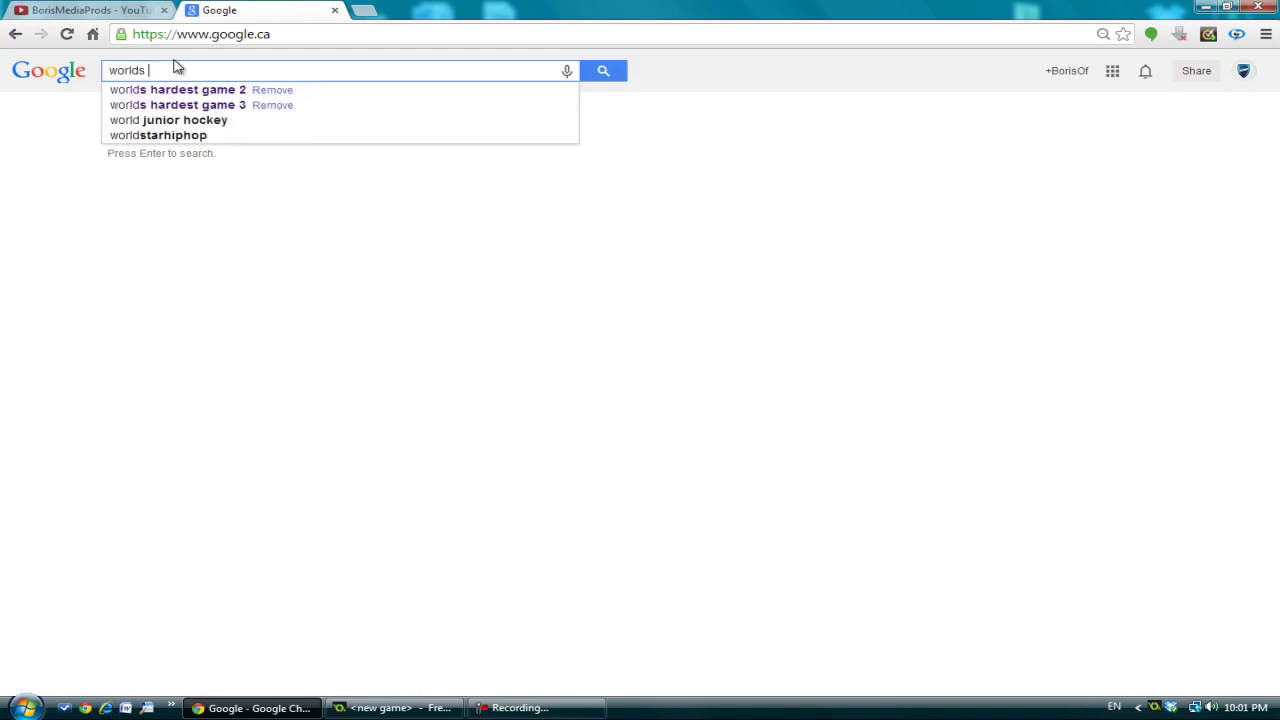
type(" har")
key("Down")
key("Return")
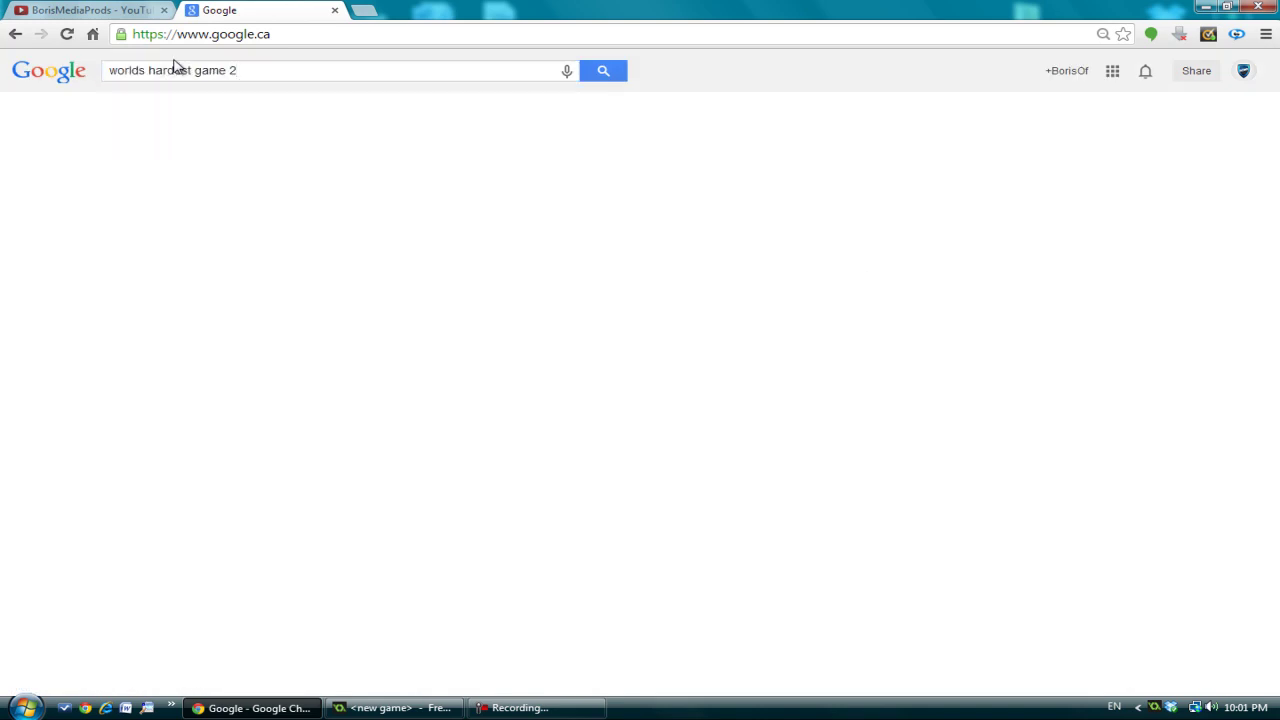
Show image results, preview a level screenshot, then bring the New Project window back.
left_click(178, 113)
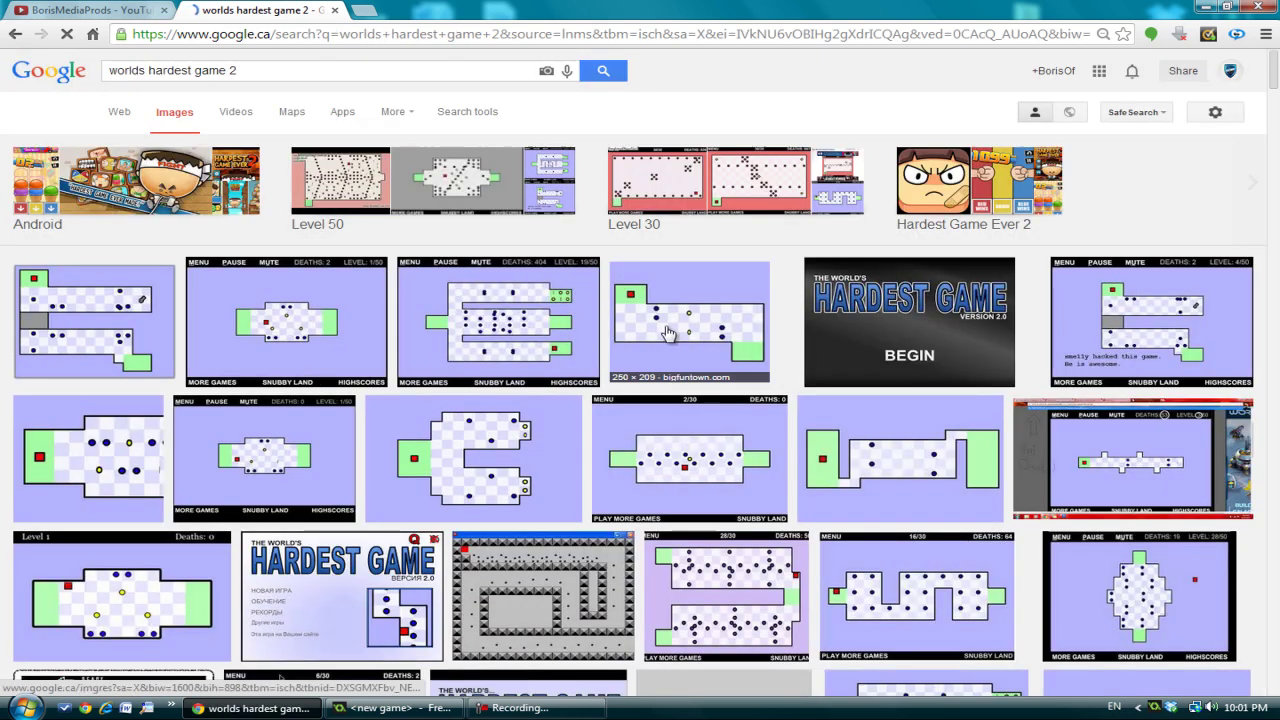
left_click(700, 340)
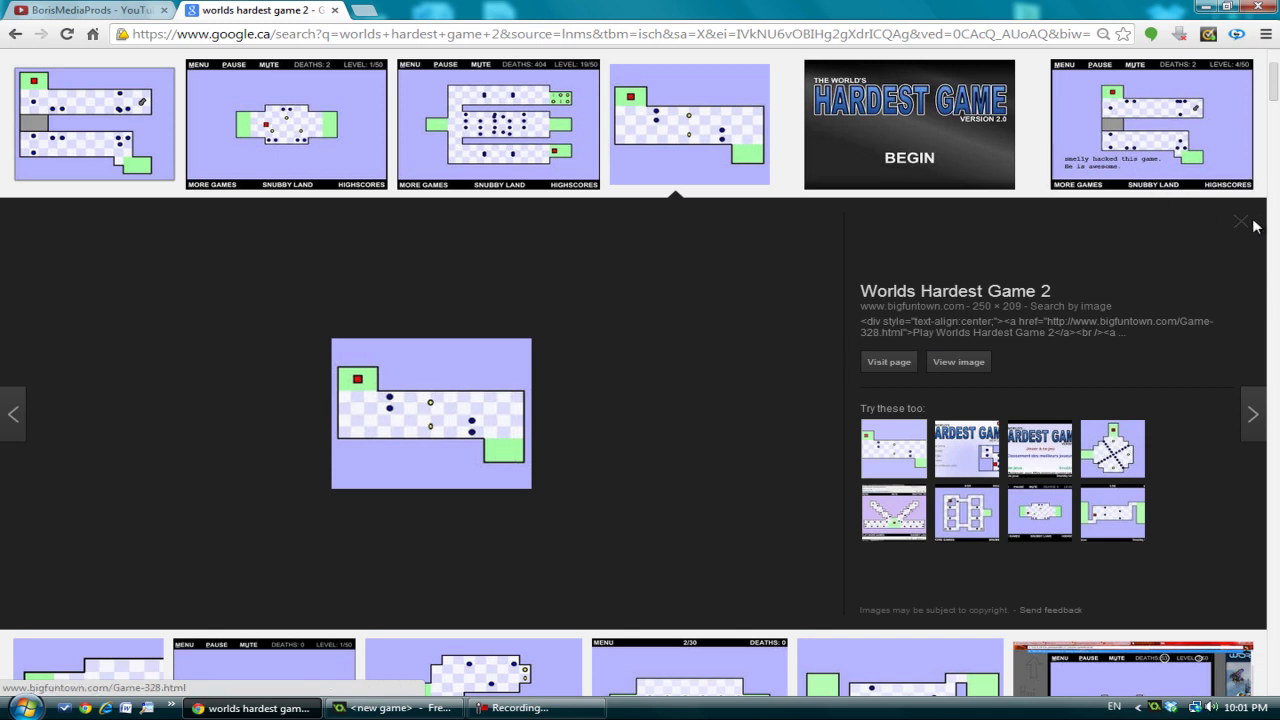
left_click(1242, 221)
left_click(427, 710)
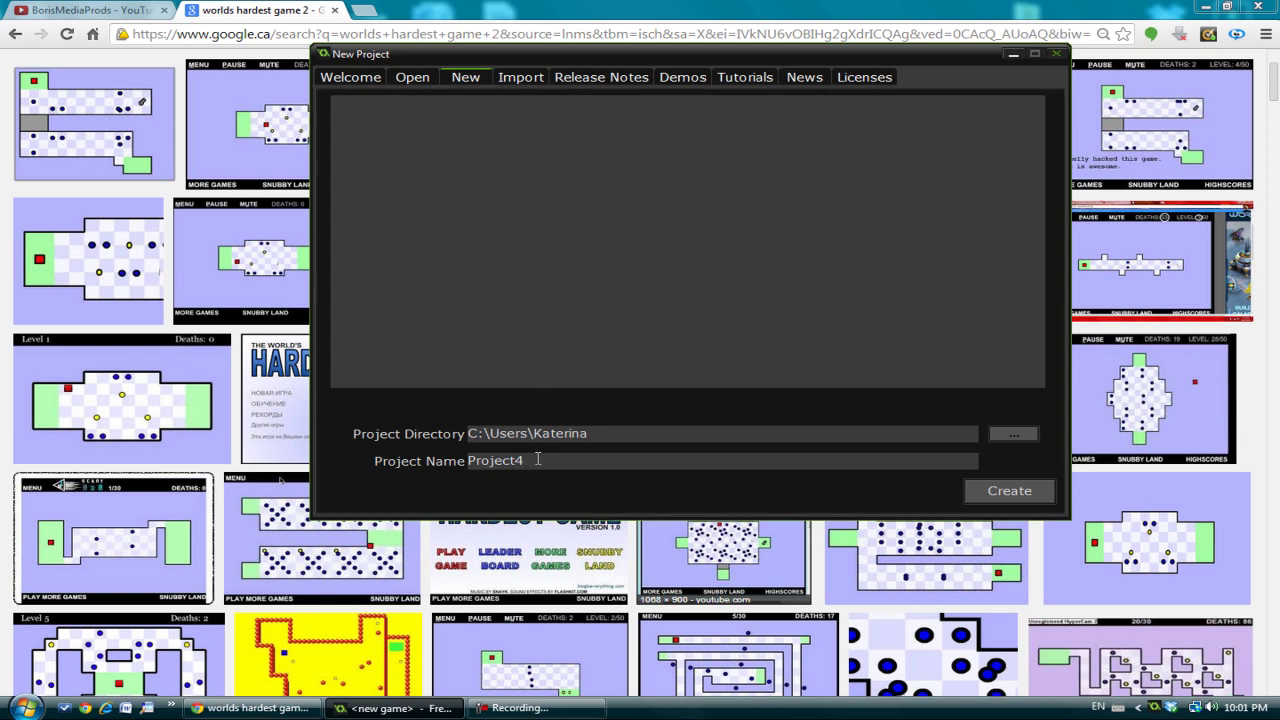
Replace Project4 with the name World's Hardest Game and create the project.
double_click(515, 461)
left_click_drag(727, 66, 722, 100)
left_click(1207, 6)
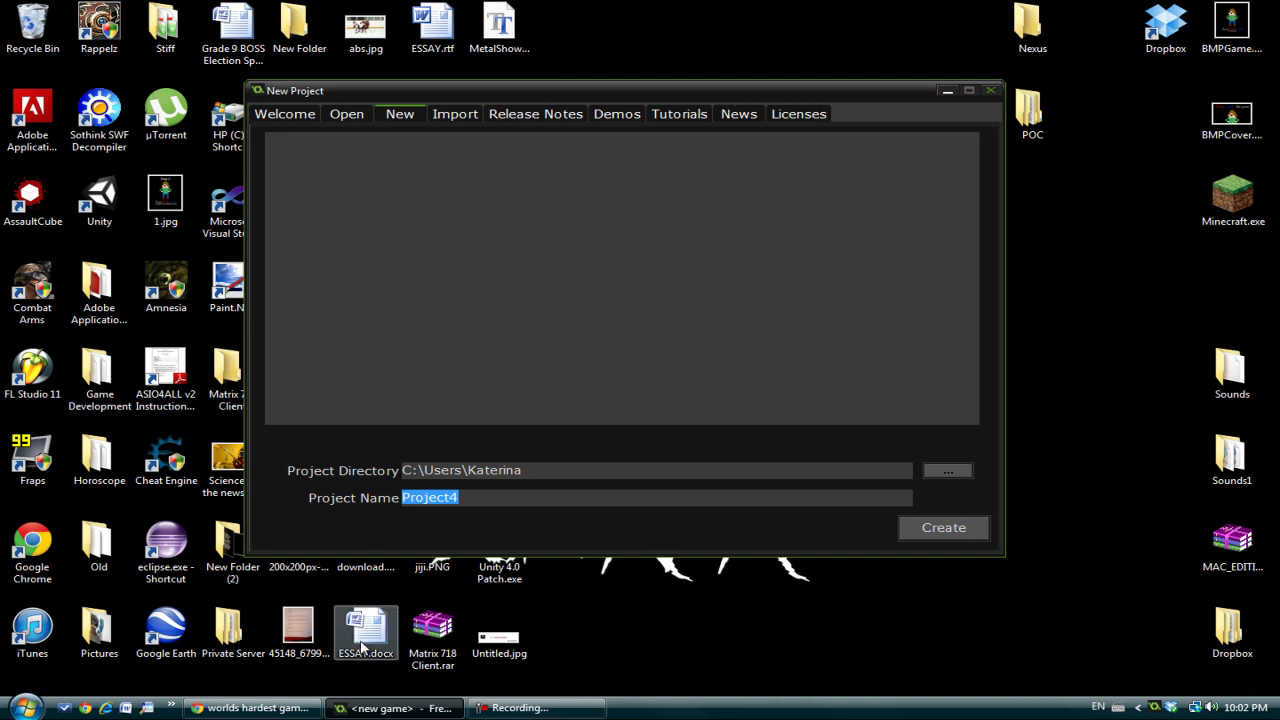
left_click(557, 712)
left_click(557, 712)
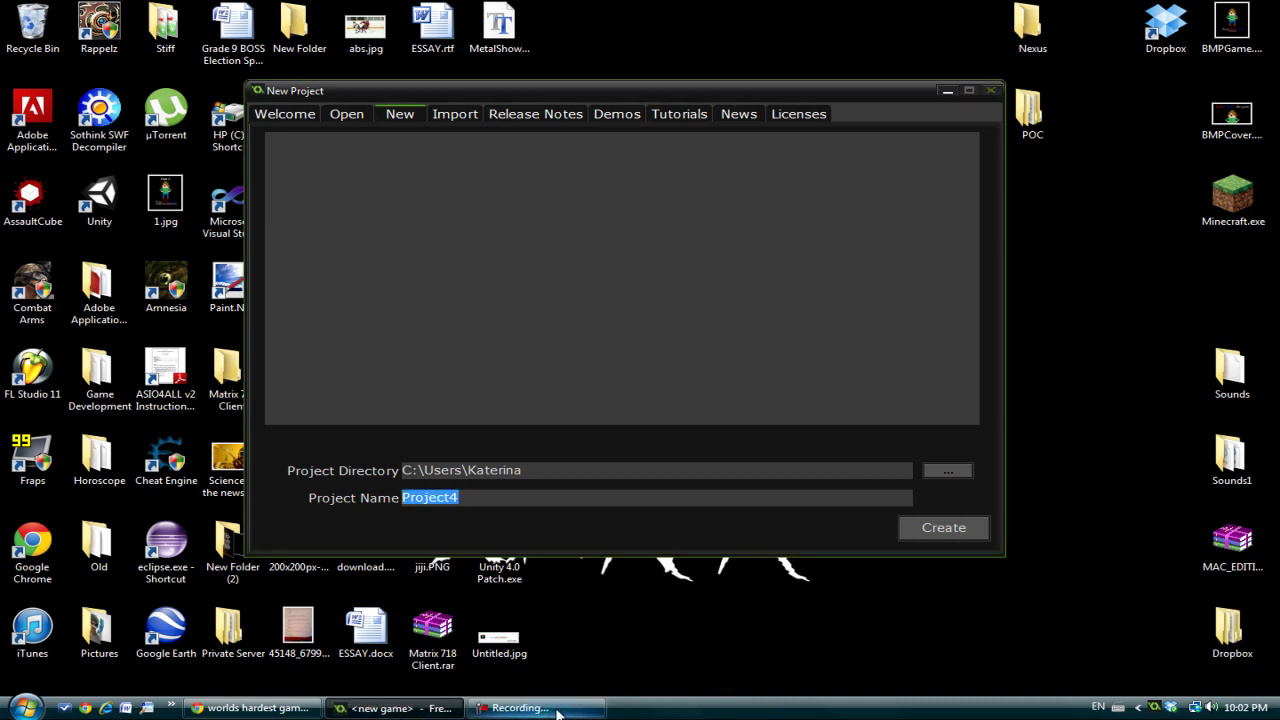
left_click_drag(648, 90, 662, 104)
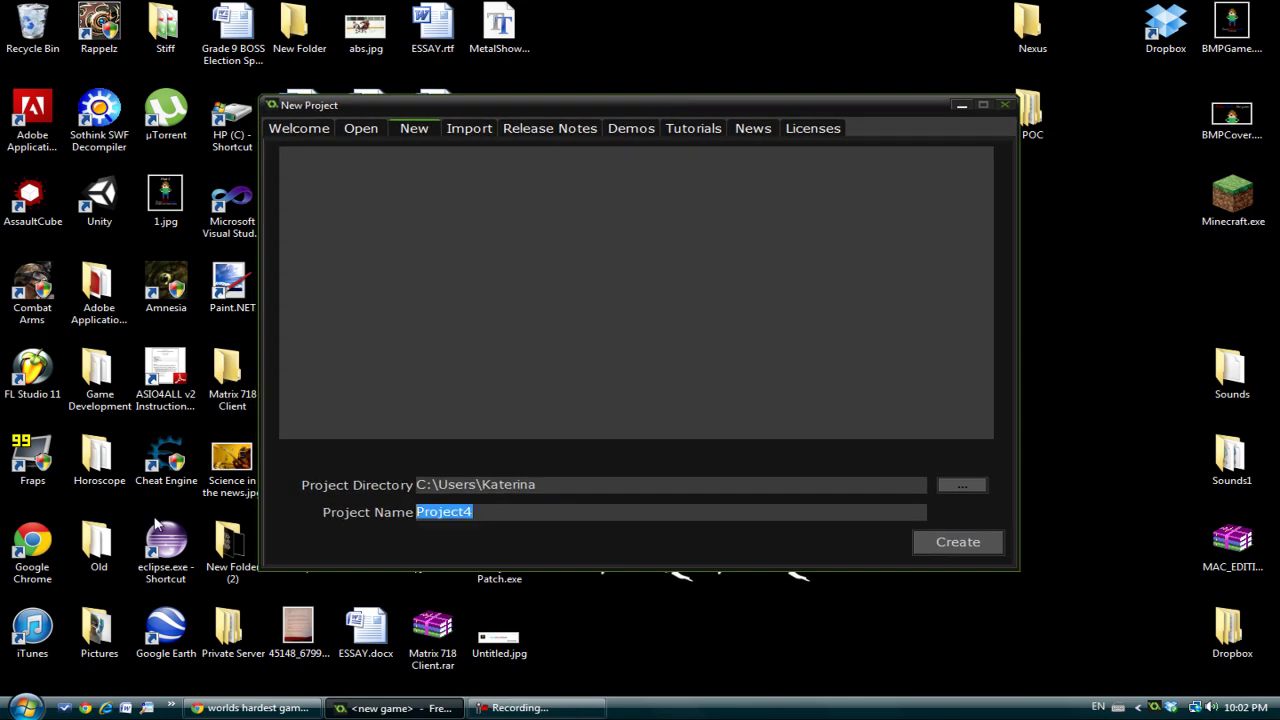
type("World's Hardest Game")
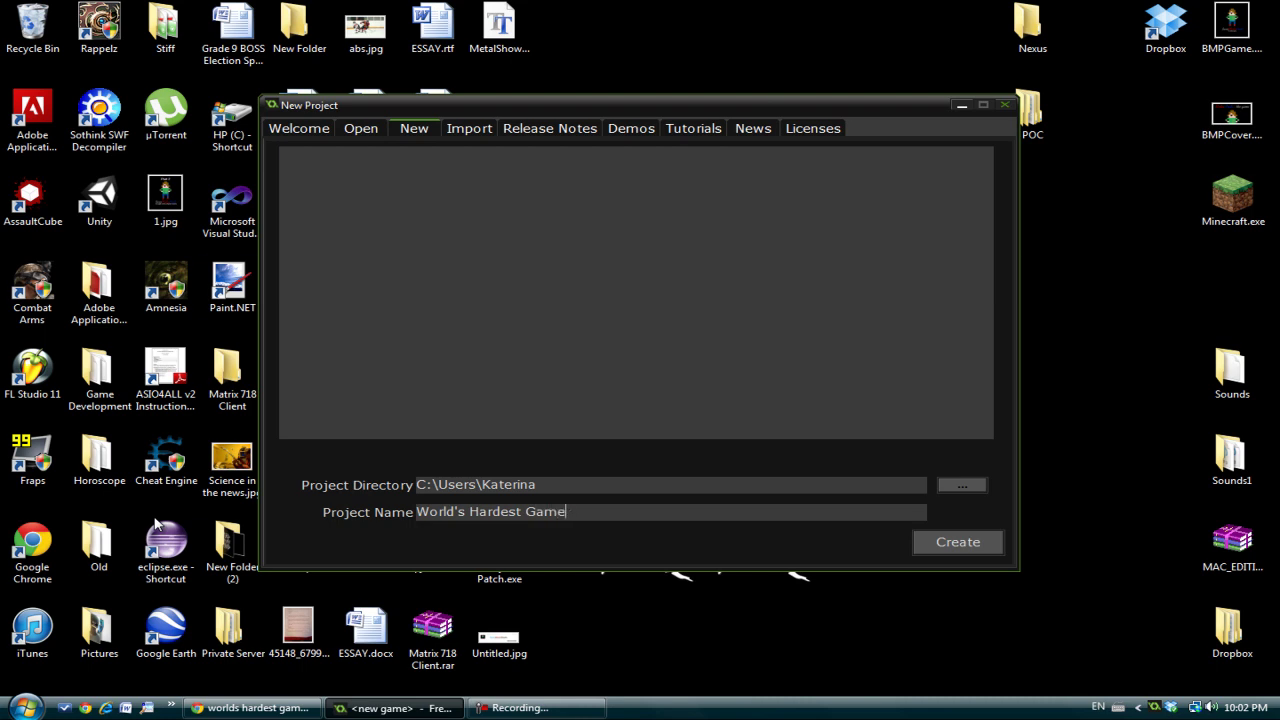
left_click(252, 708)
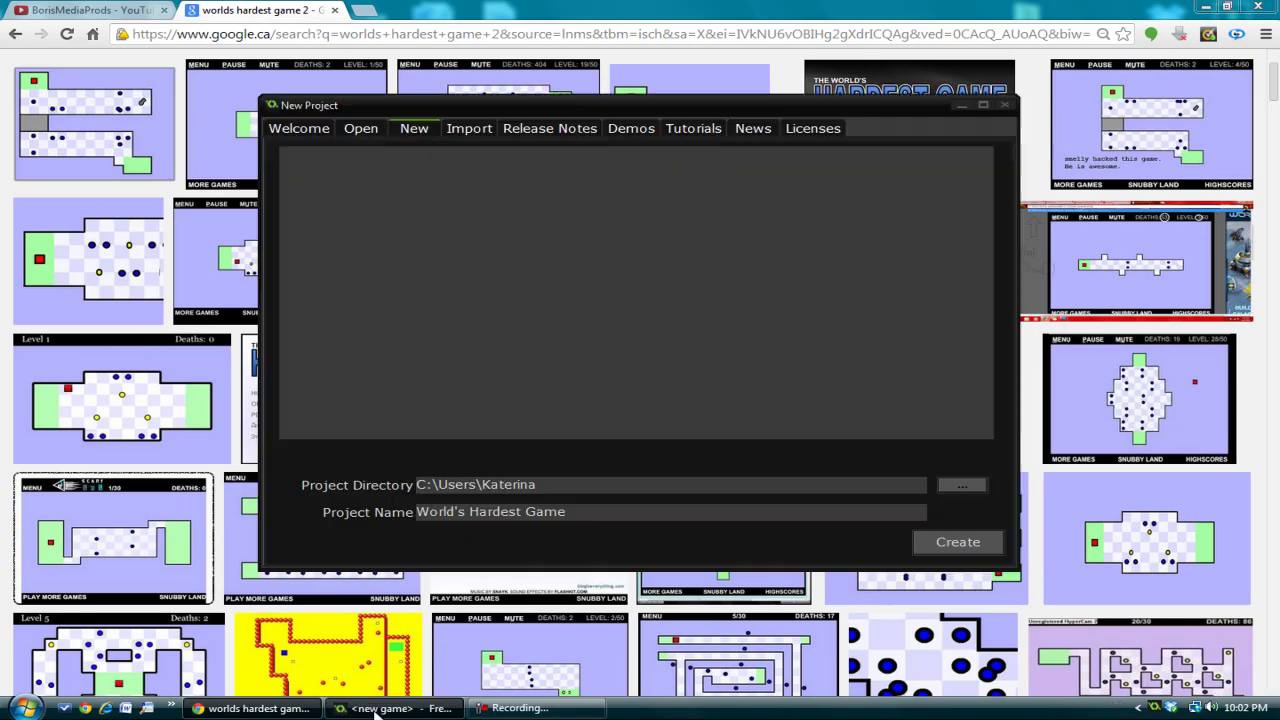
left_click(378, 712)
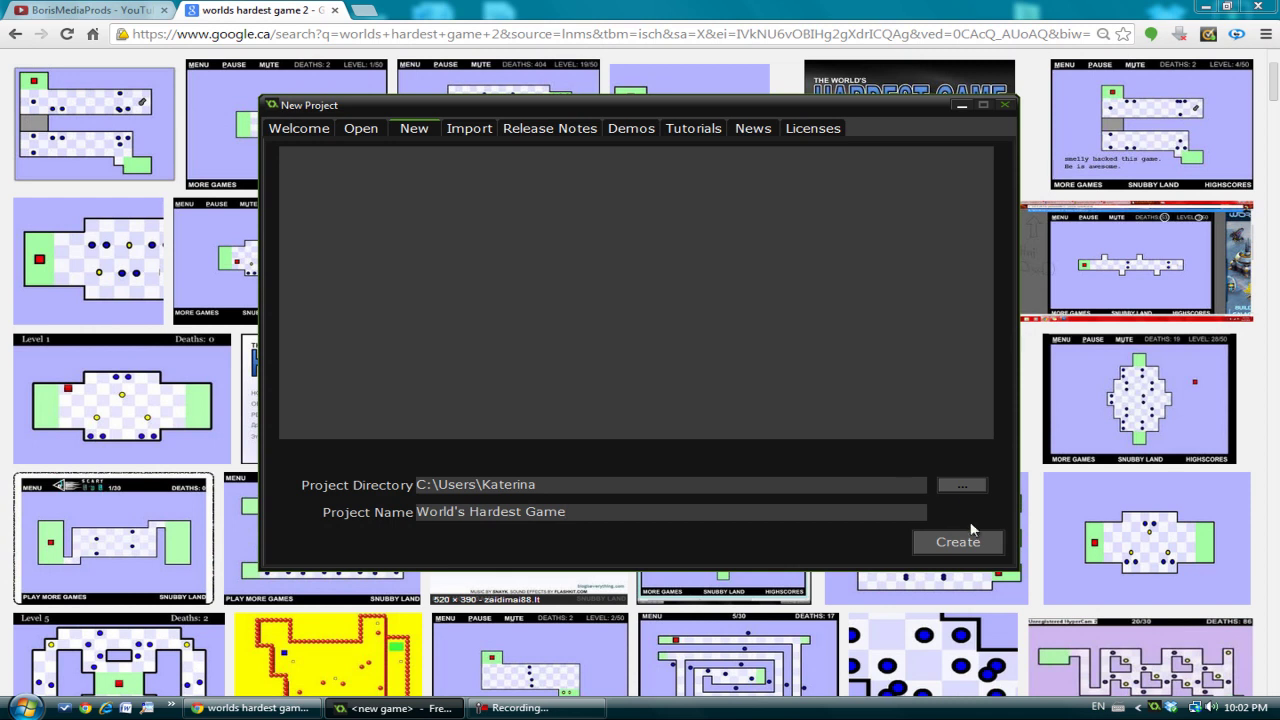
left_click(966, 546)
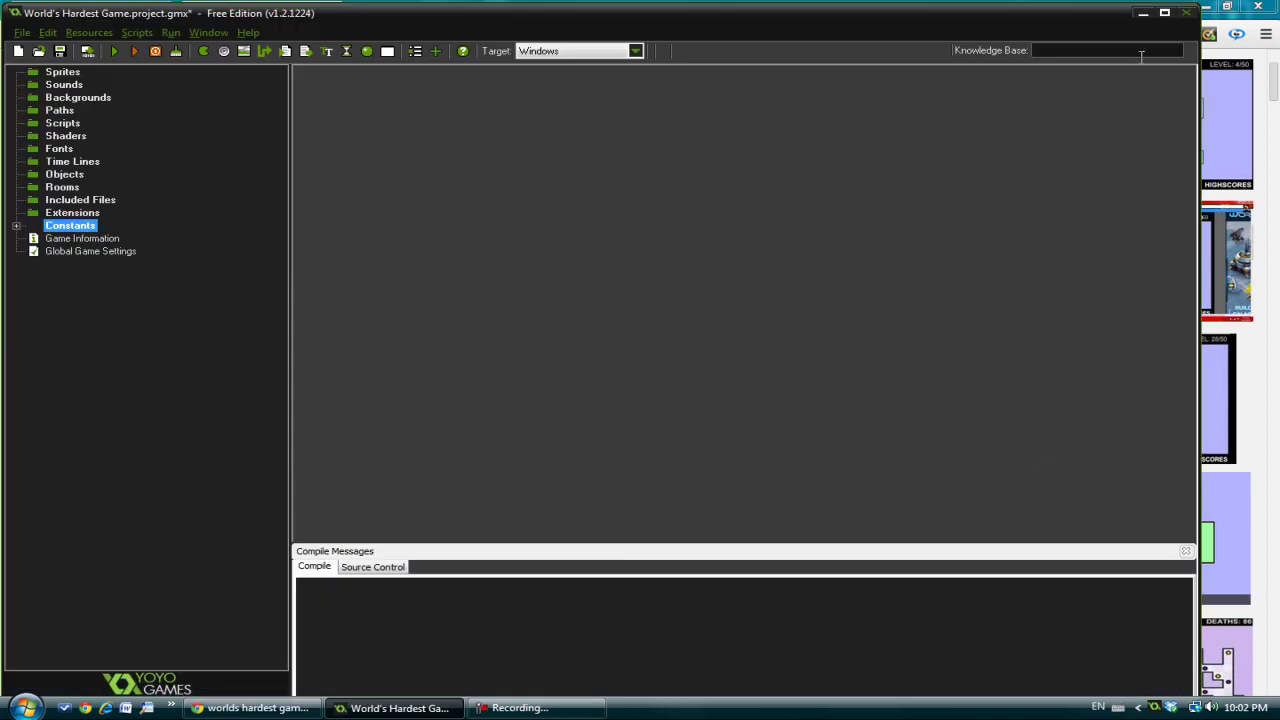
Maximize the GameMaker window and close the Compile Messages panel.
left_click(1164, 13)
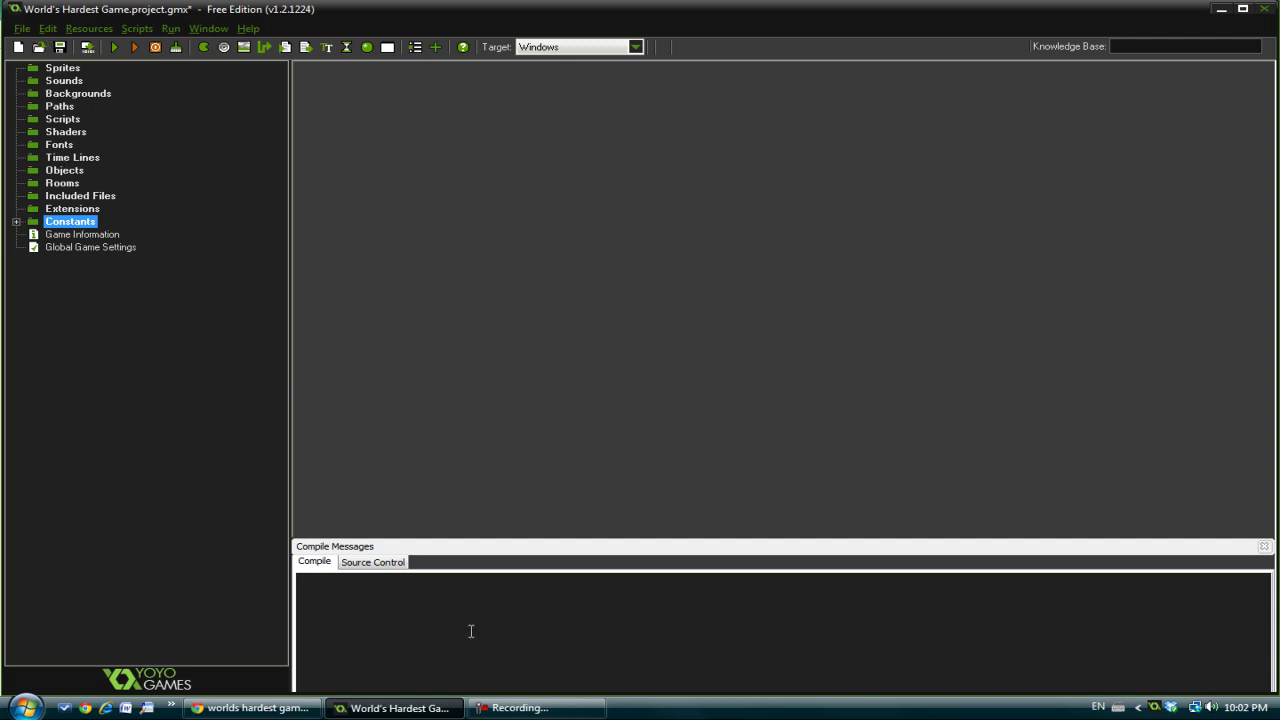
left_click(1264, 547)
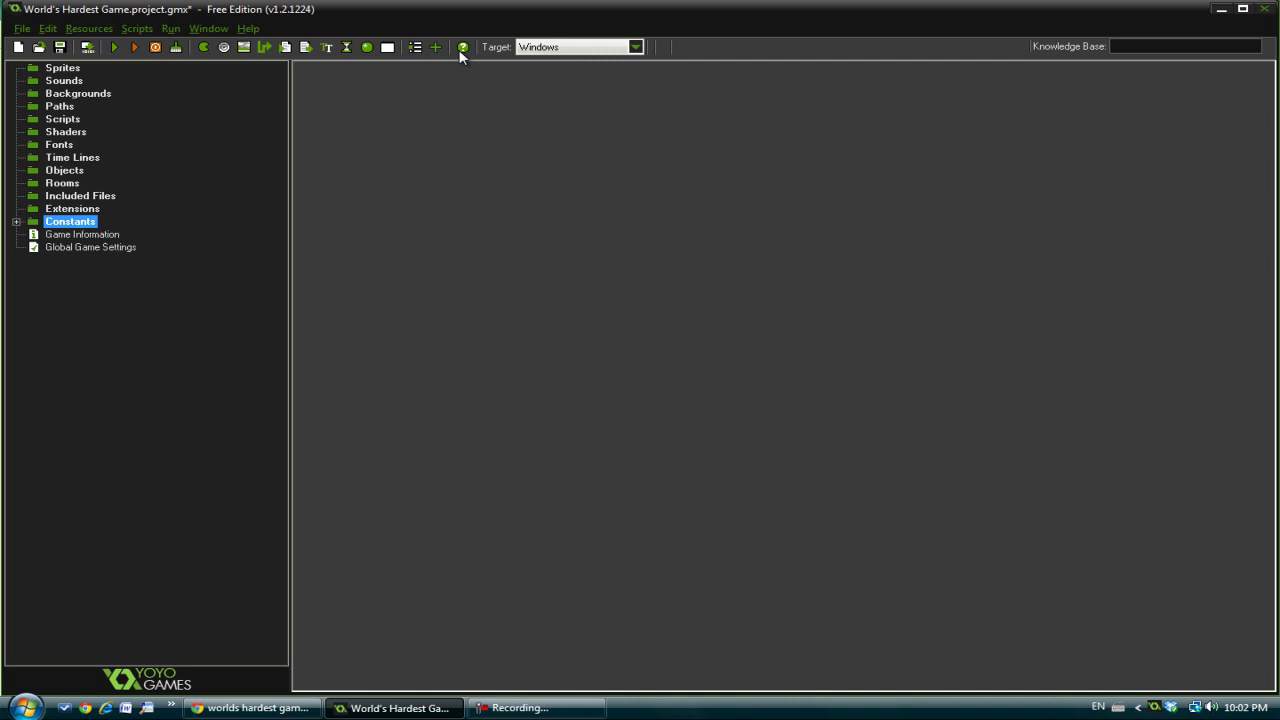
left_click(387, 47)
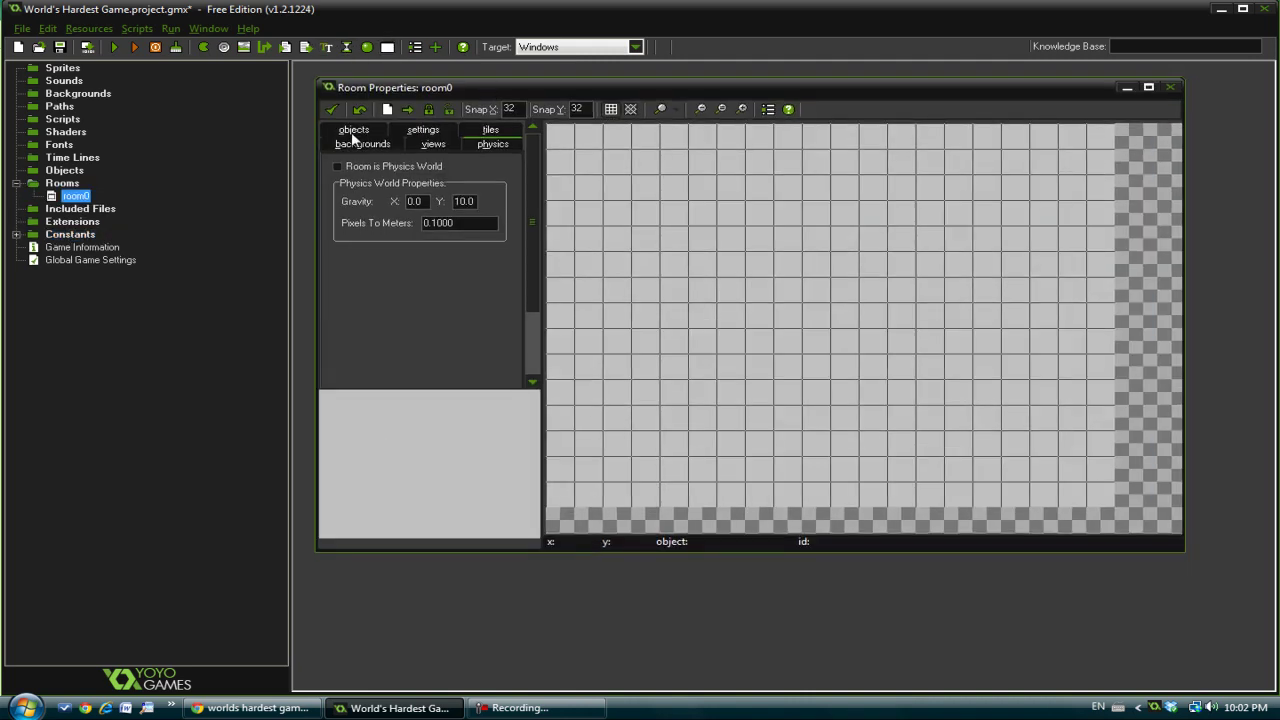
left_click(360, 146)
left_click(412, 147)
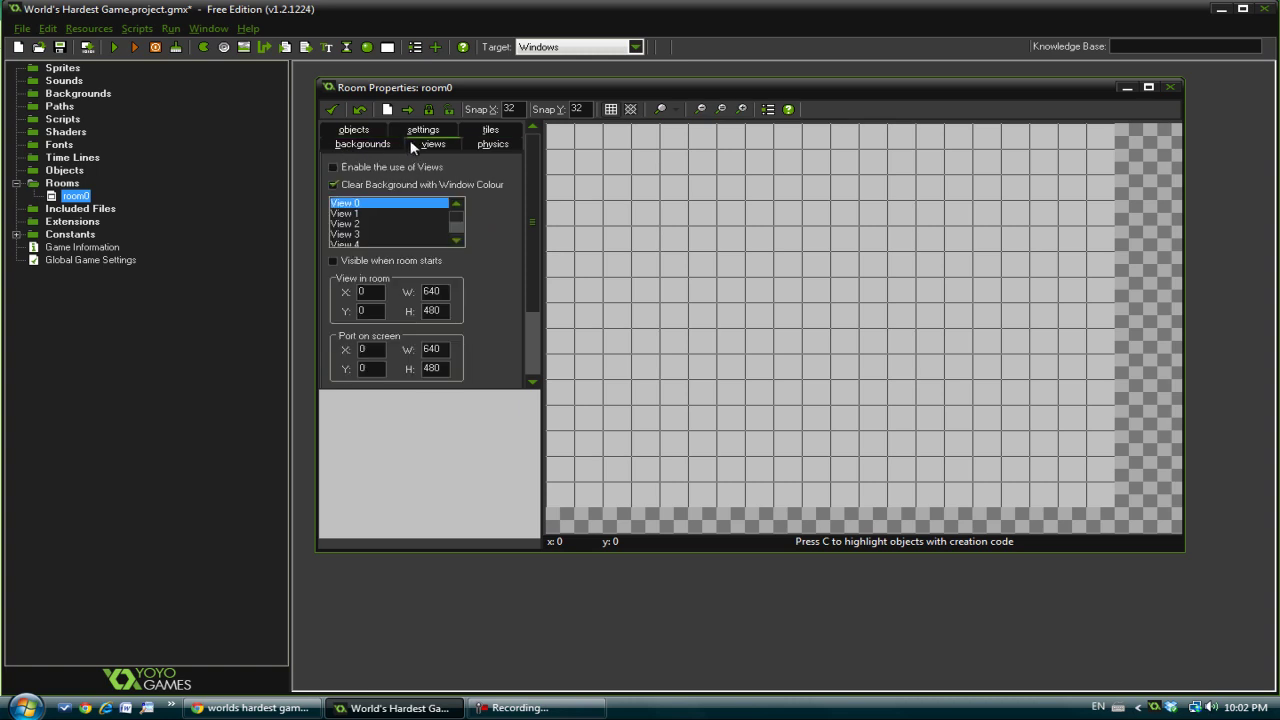
left_click(437, 133)
left_click(431, 129)
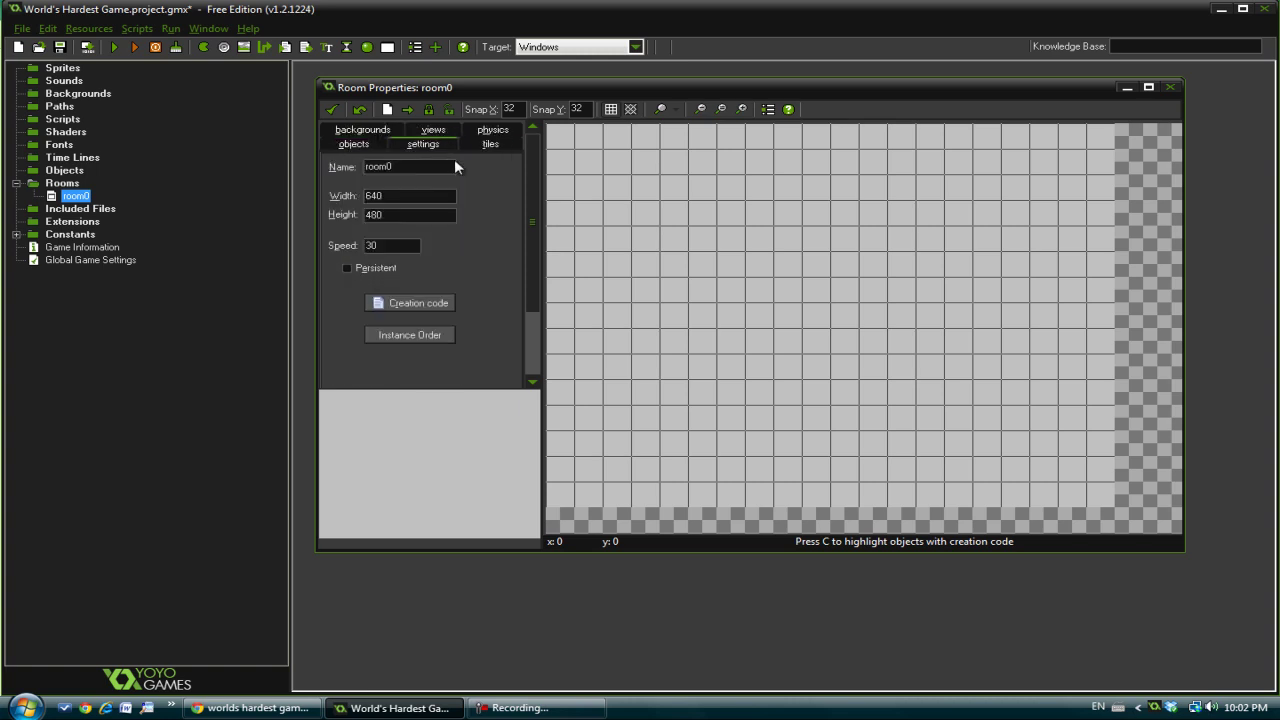
double_click(418, 195)
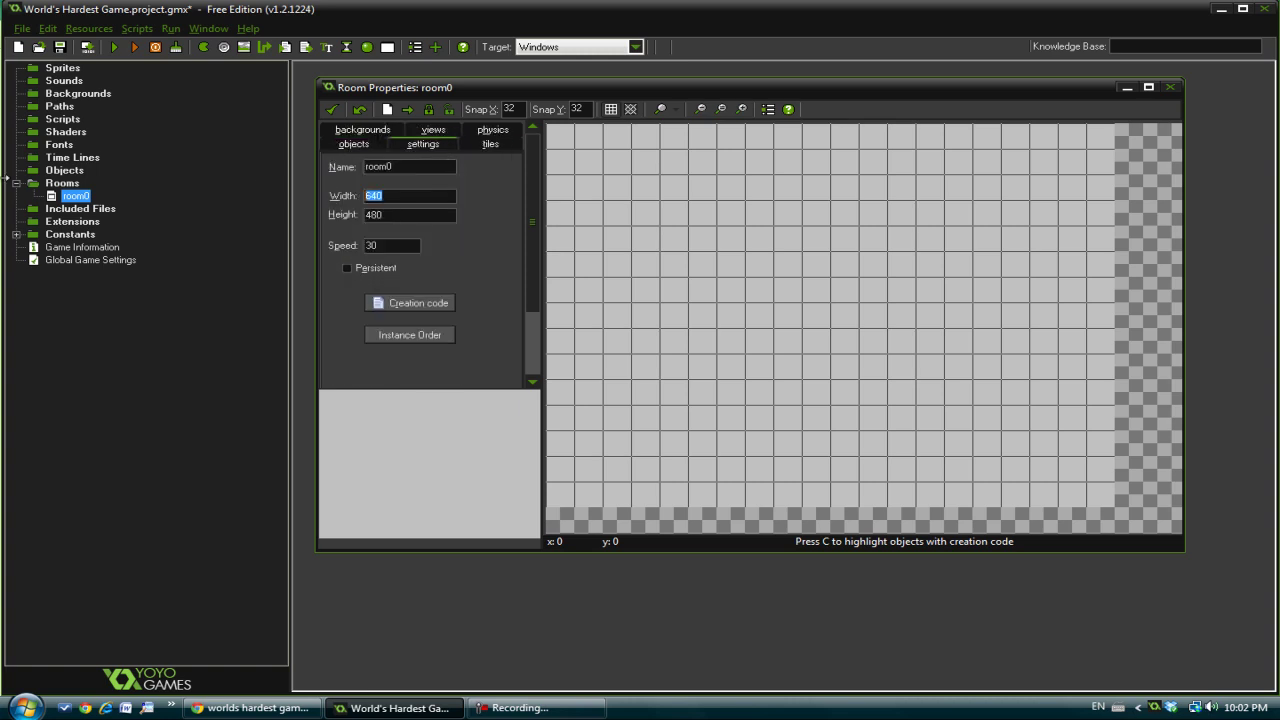
left_click(1147, 87)
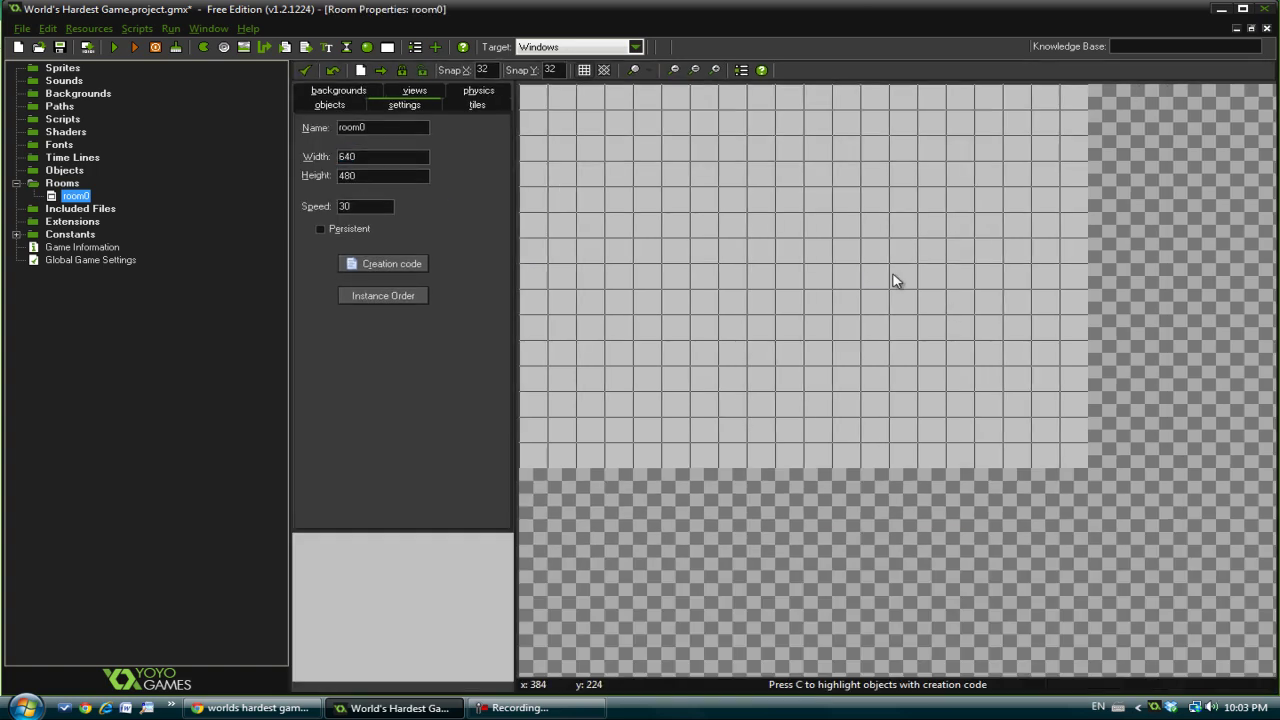
mouse_move(1023, 317)
middle_mouse_down()
mouse_move(1262, 441)
mouse_move(1014, 354)
middle_mouse_up()
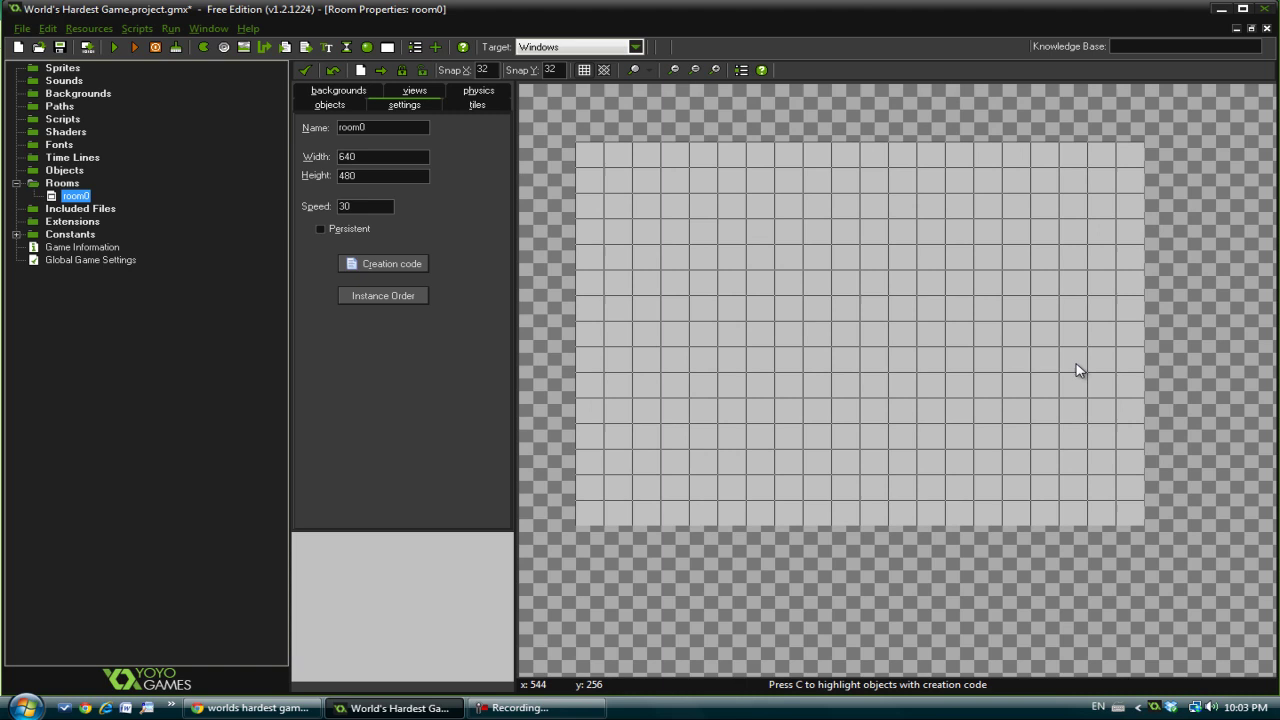
mouse_move(906, 300)
middle_mouse_down()
mouse_move(1202, 312)
mouse_move(974, 223)
middle_mouse_up()
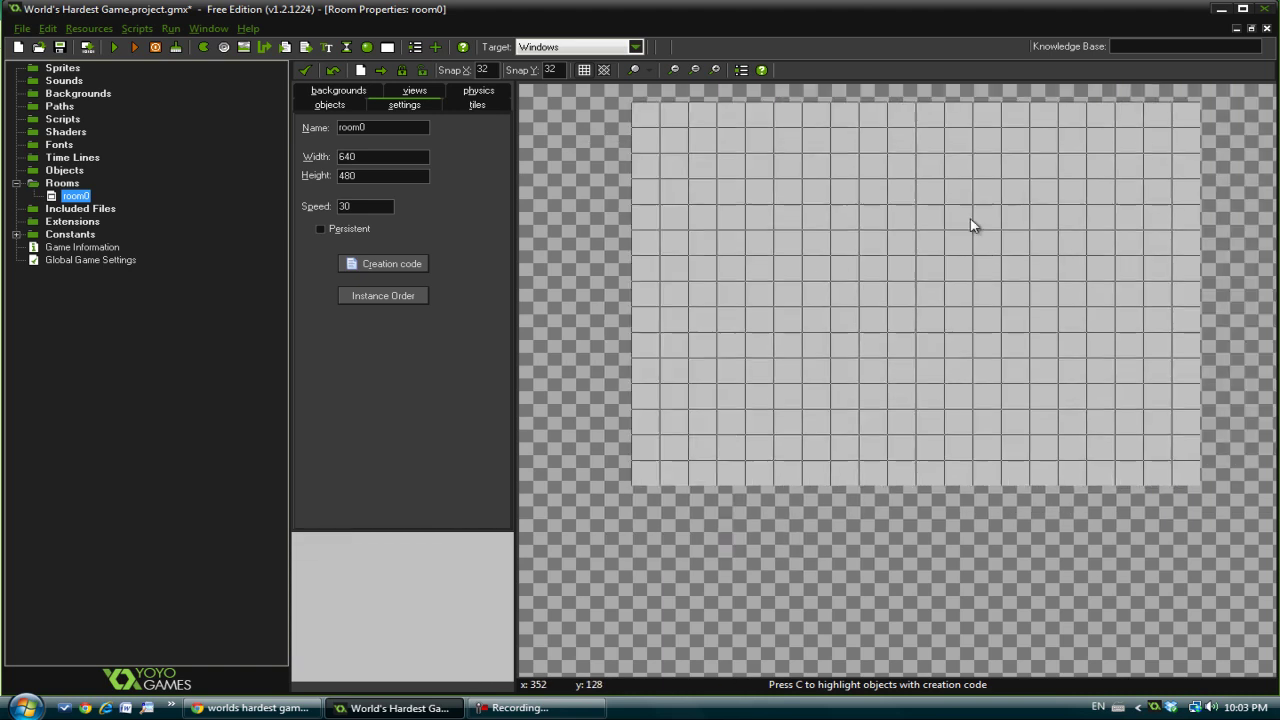
scroll(983, 212, "down", 1, "ctrl")
scroll(983, 212, "up", 1, "ctrl")
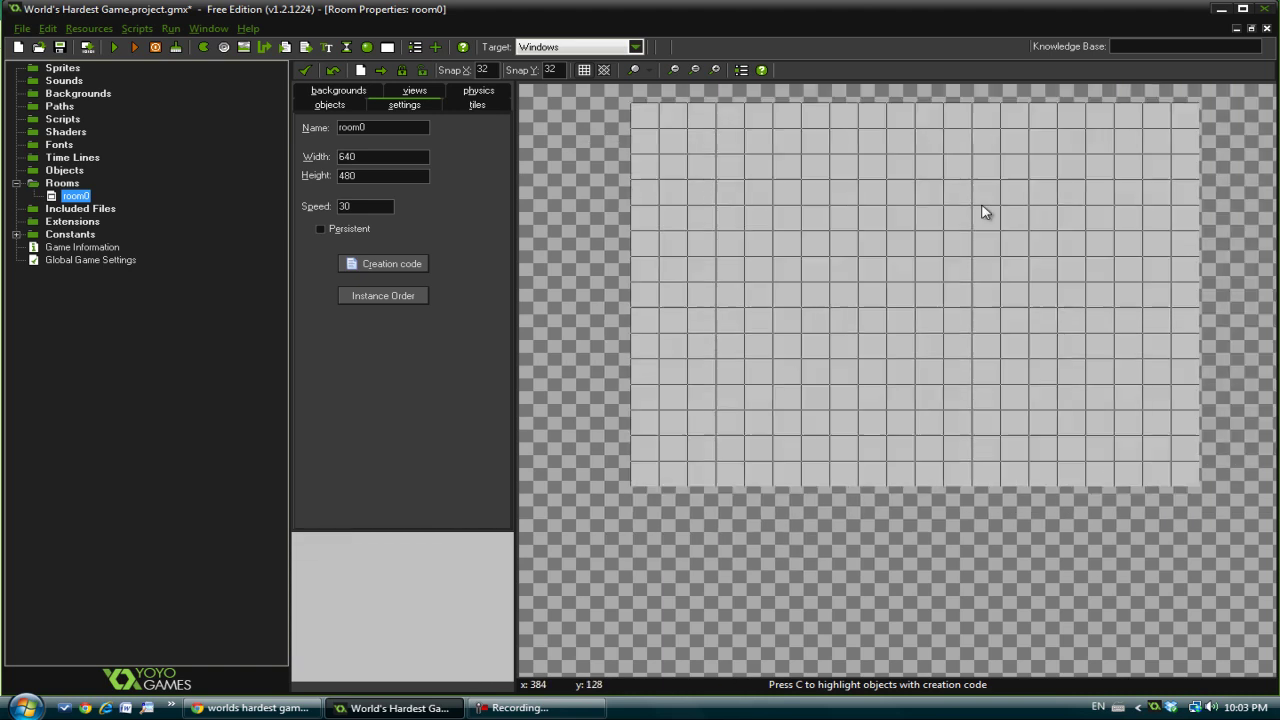
scroll(975, 210, "down", 1, "ctrl")
scroll(972, 210, "up", 2, "ctrl")
scroll(970, 210, "down", 2, "ctrl")
mouse_move(969, 217)
middle_mouse_down()
mouse_move(1063, 309)
mouse_move(926, 300)
mouse_move(891, 234)
middle_mouse_up()
scroll(928, 290, "up", 1, "ctrl")
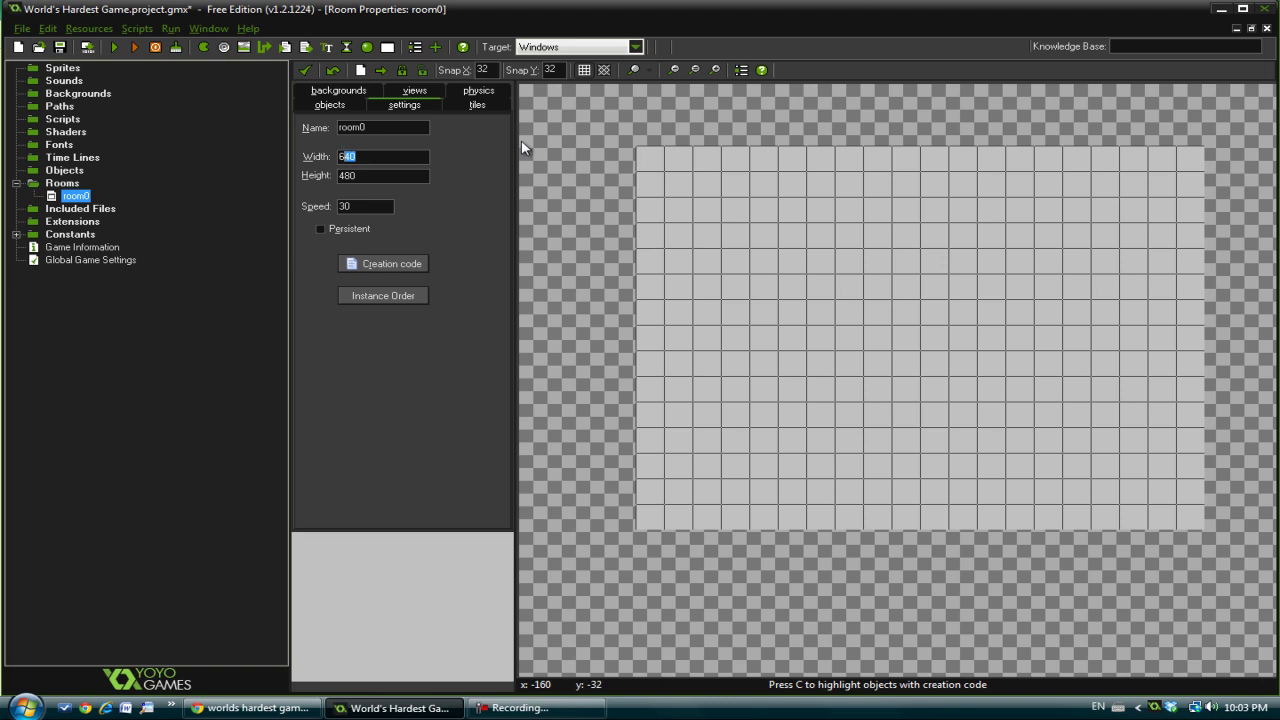
Enter room0's width, then adjust the height through several values down to 417.
type("50")
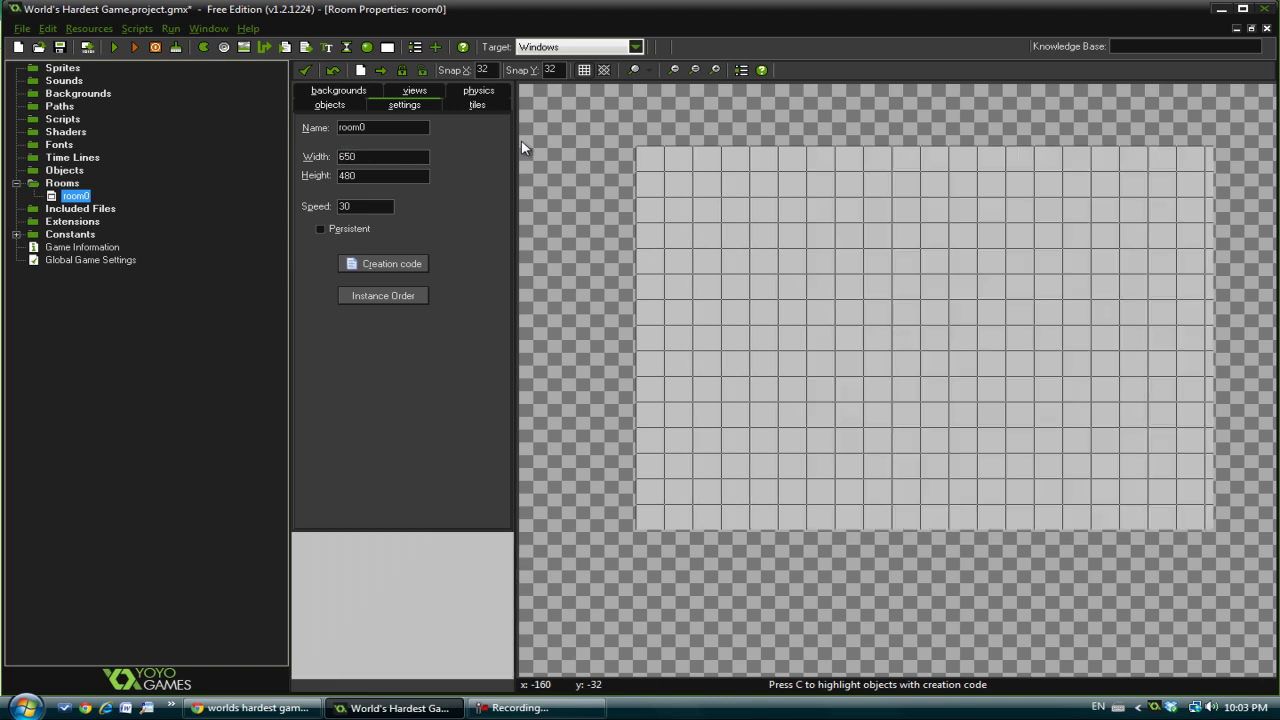
key("BackSpace")
key("BackSpace")
type("40")
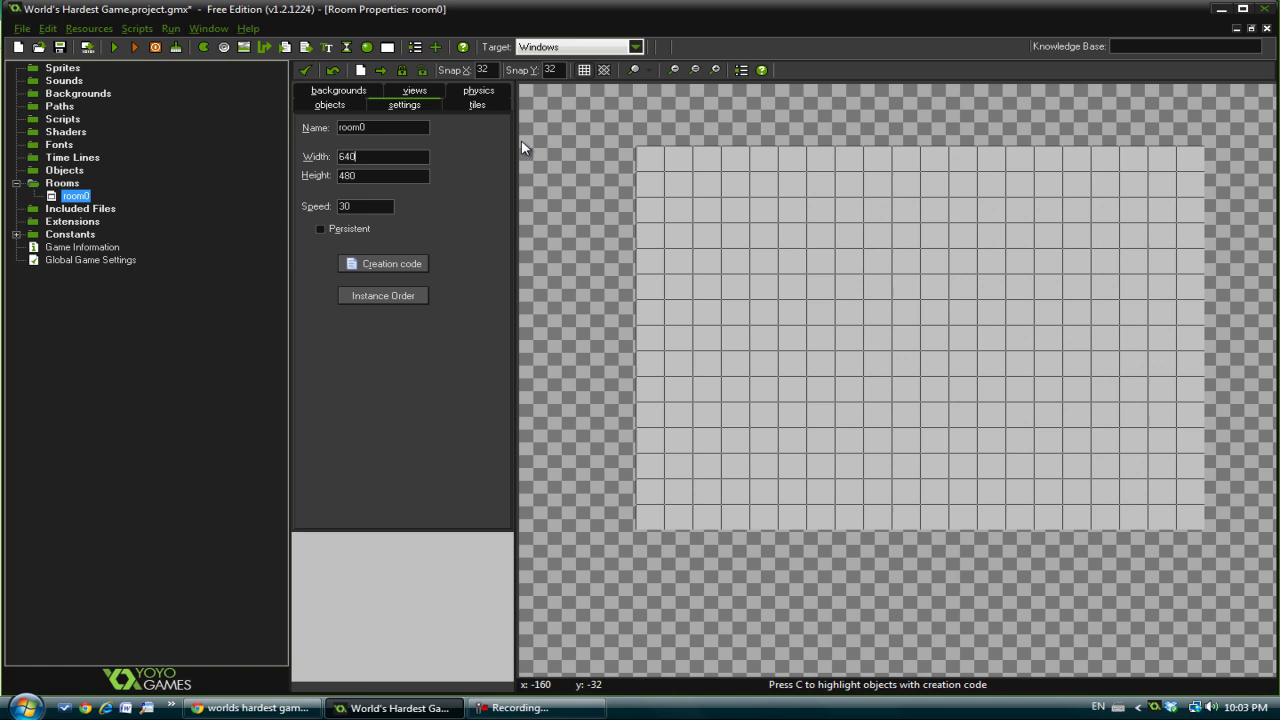
key("Tab")
type("420")
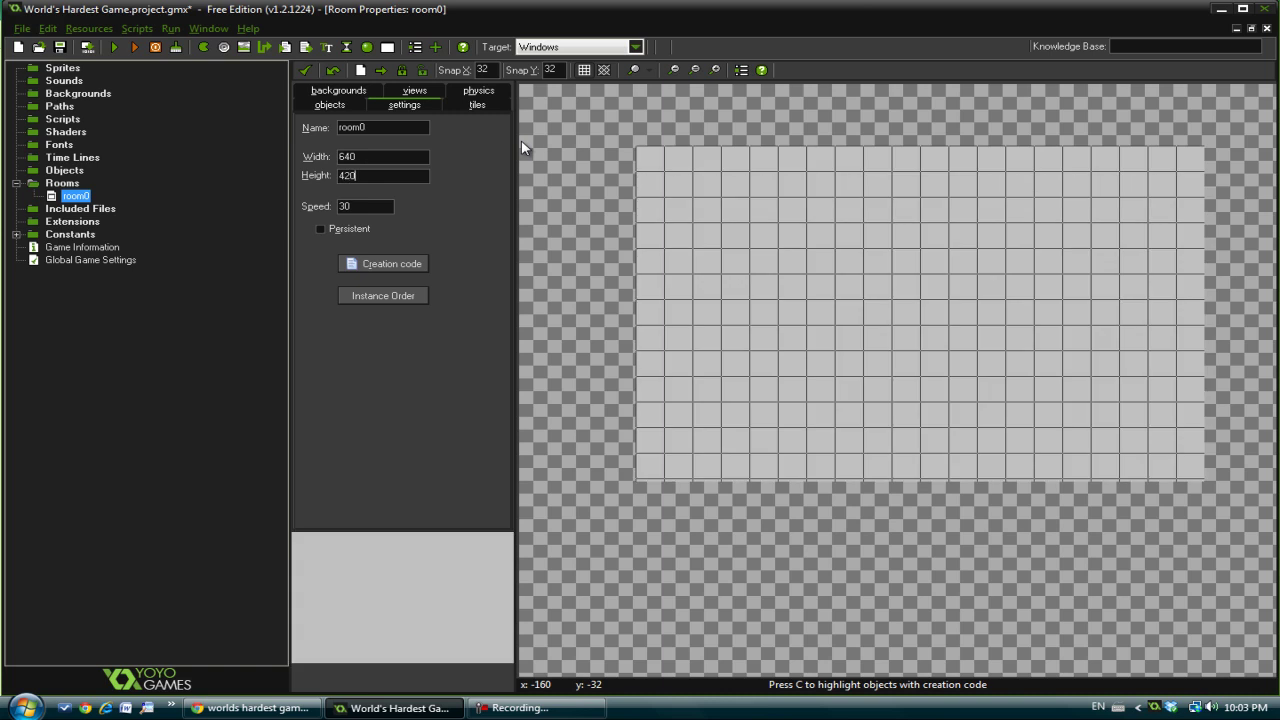
key("BackSpace")
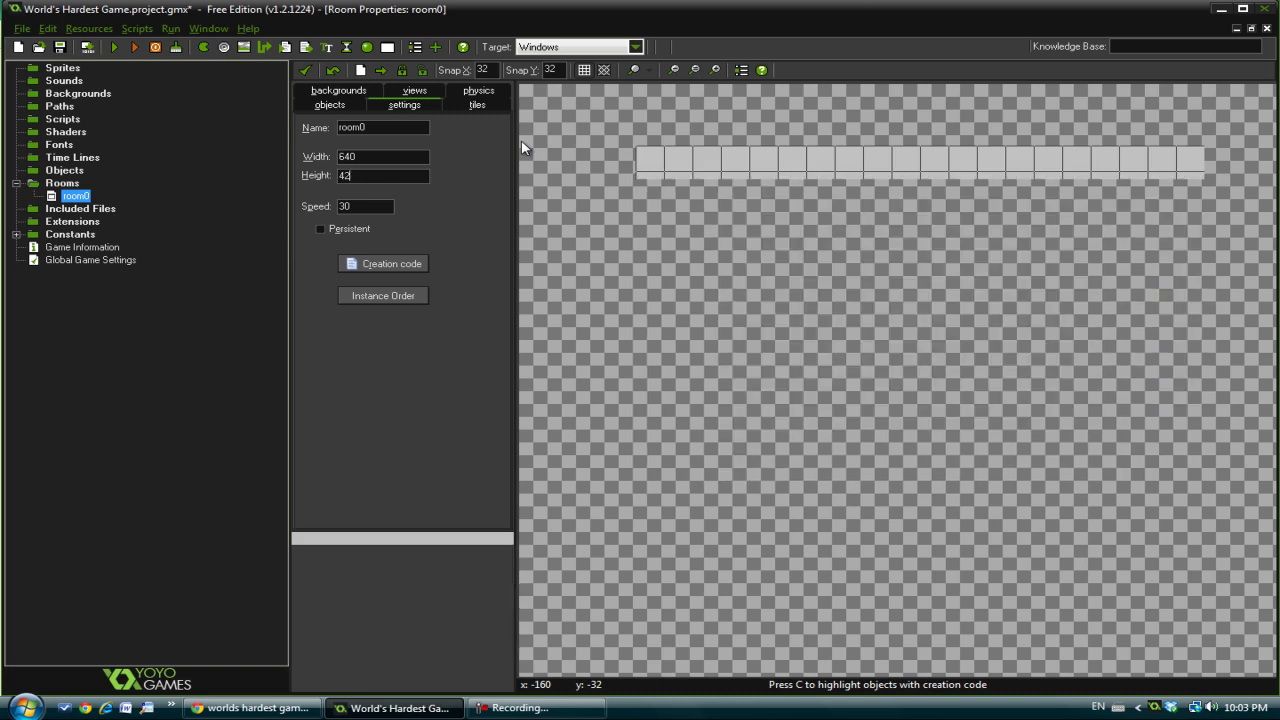
key("BackSpace")
type("1")
type("0")
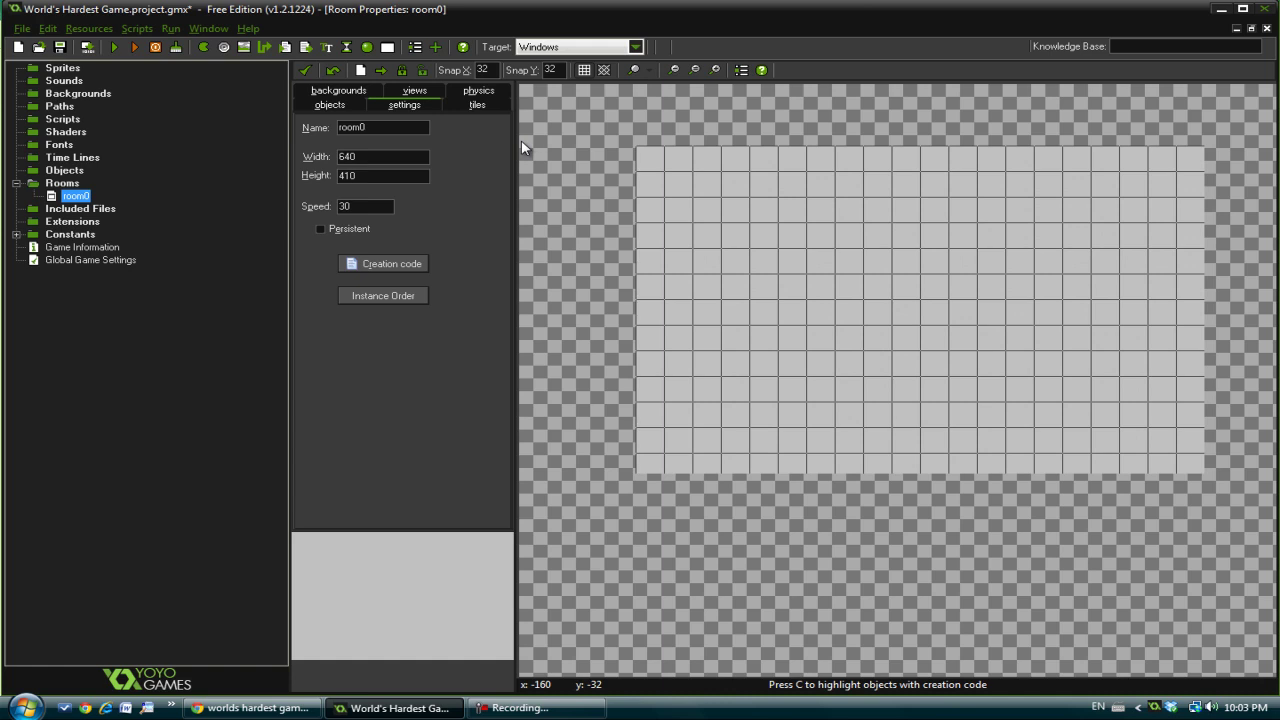
key("BackSpace")
type("8")
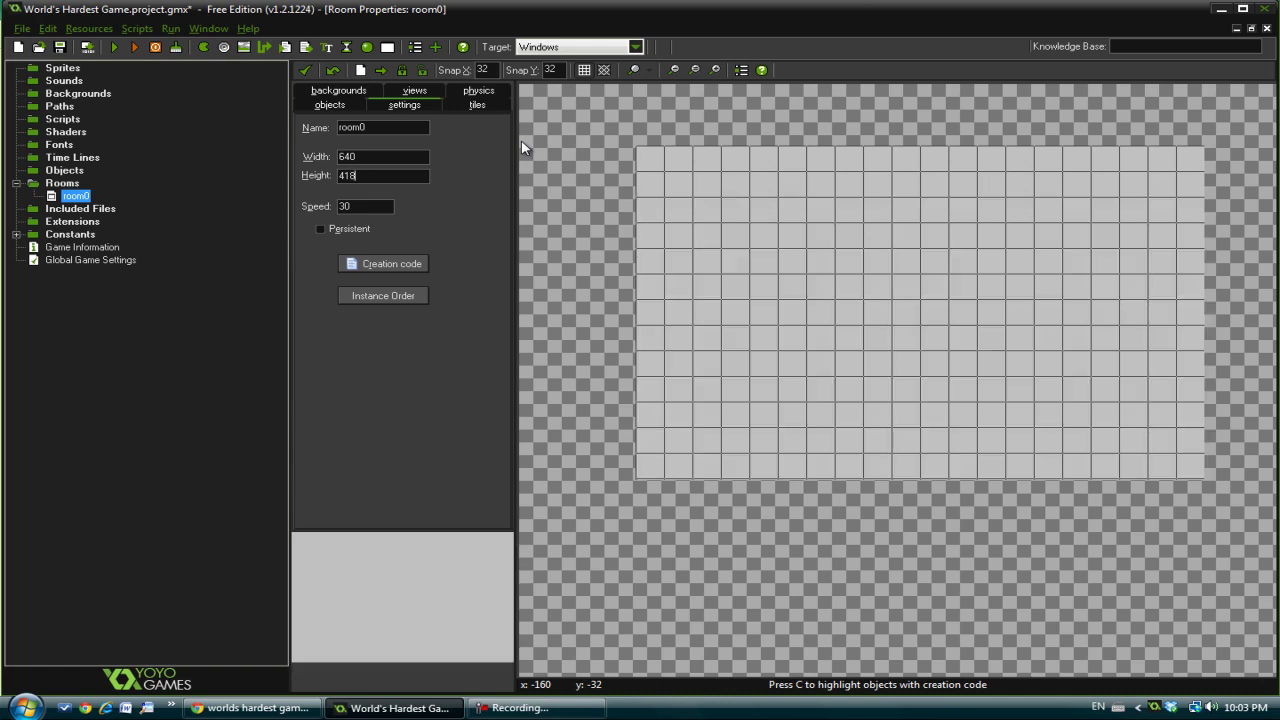
key("BackSpace")
type("5")
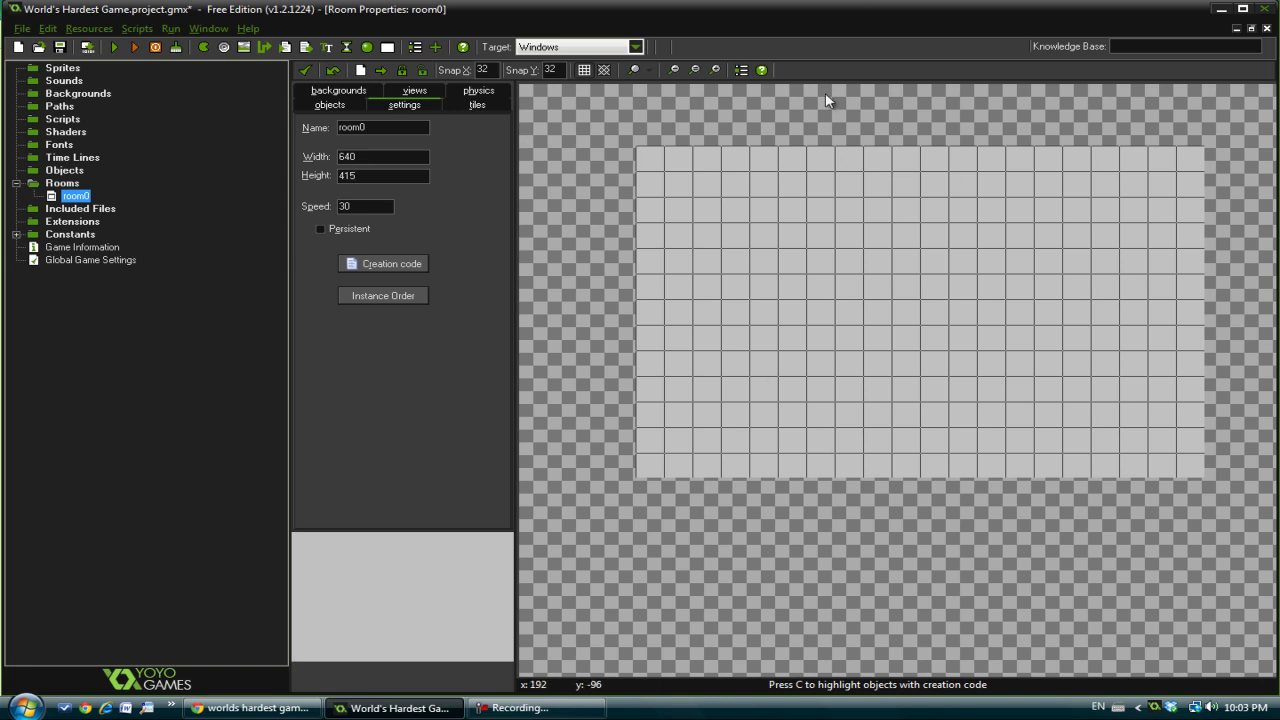
key("BackSpace")
type("6")
key("BackSpace")
type("7")
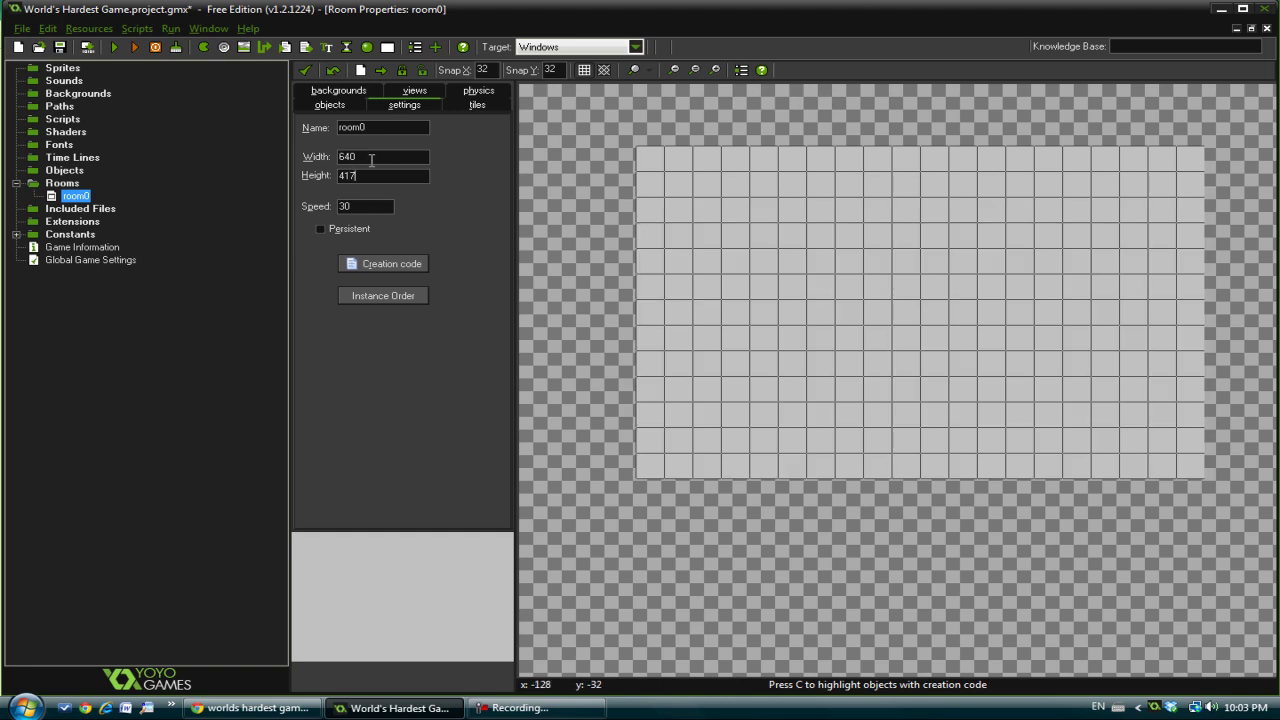
Correct the room width to 641 and collapse the Rooms folder.
key("BackSpace")
type("1")
key("BackSpace")
type("21")
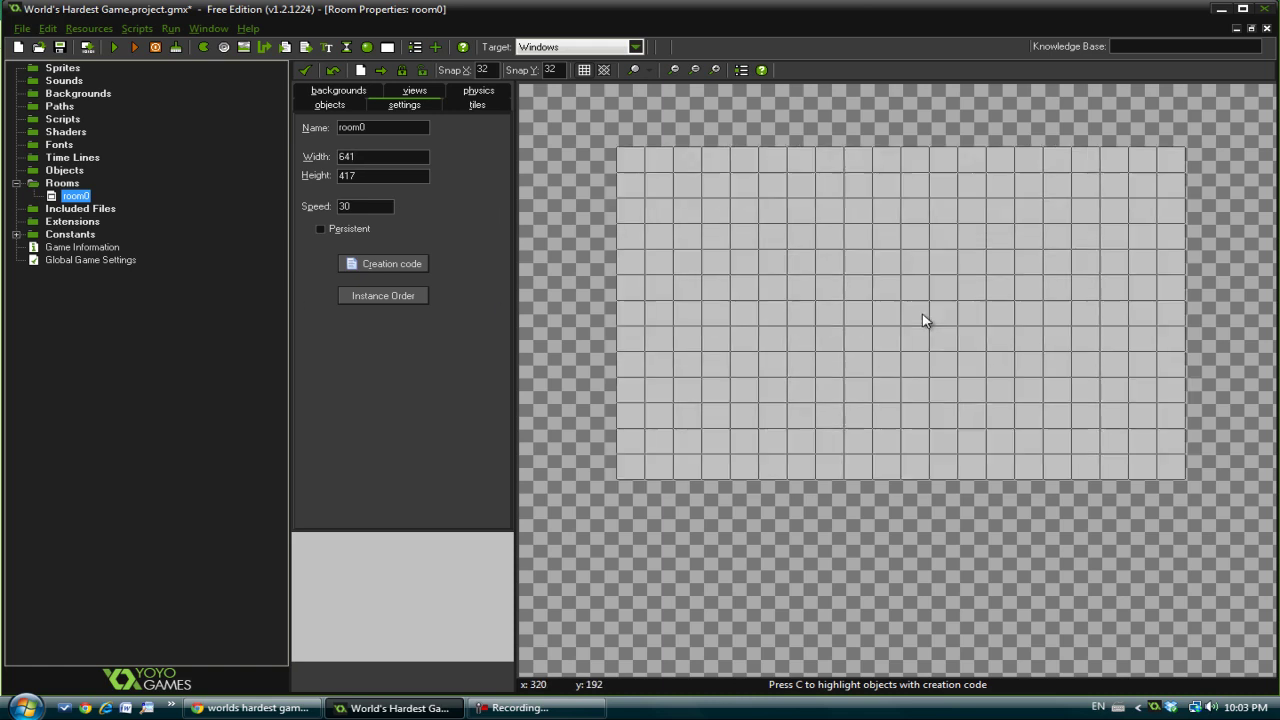
left_click(17, 184)
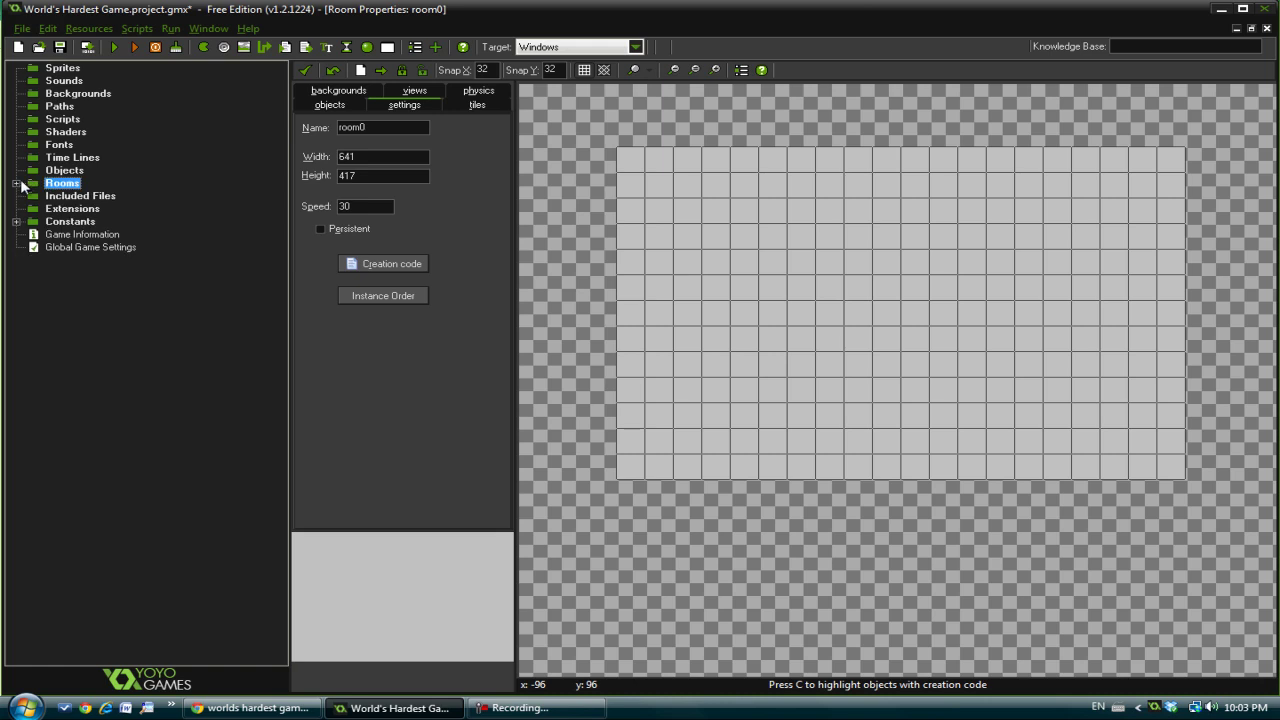
left_click(540, 708)
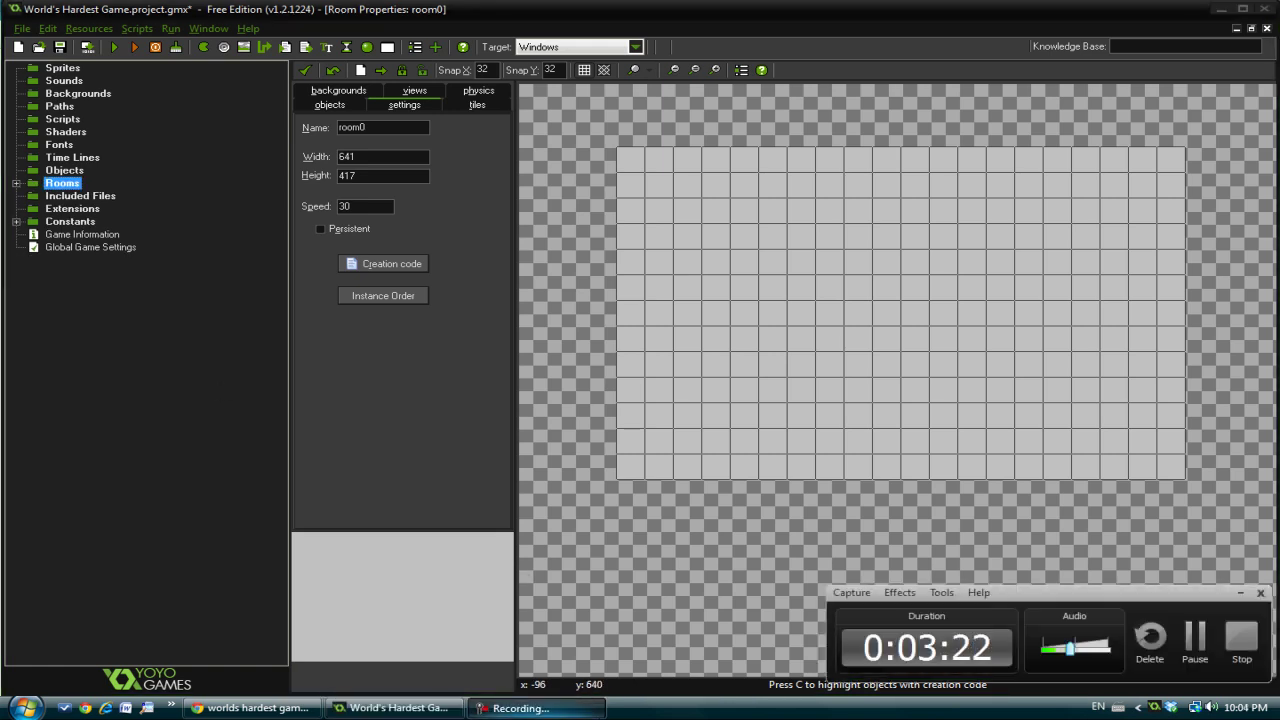
left_click(584, 706)
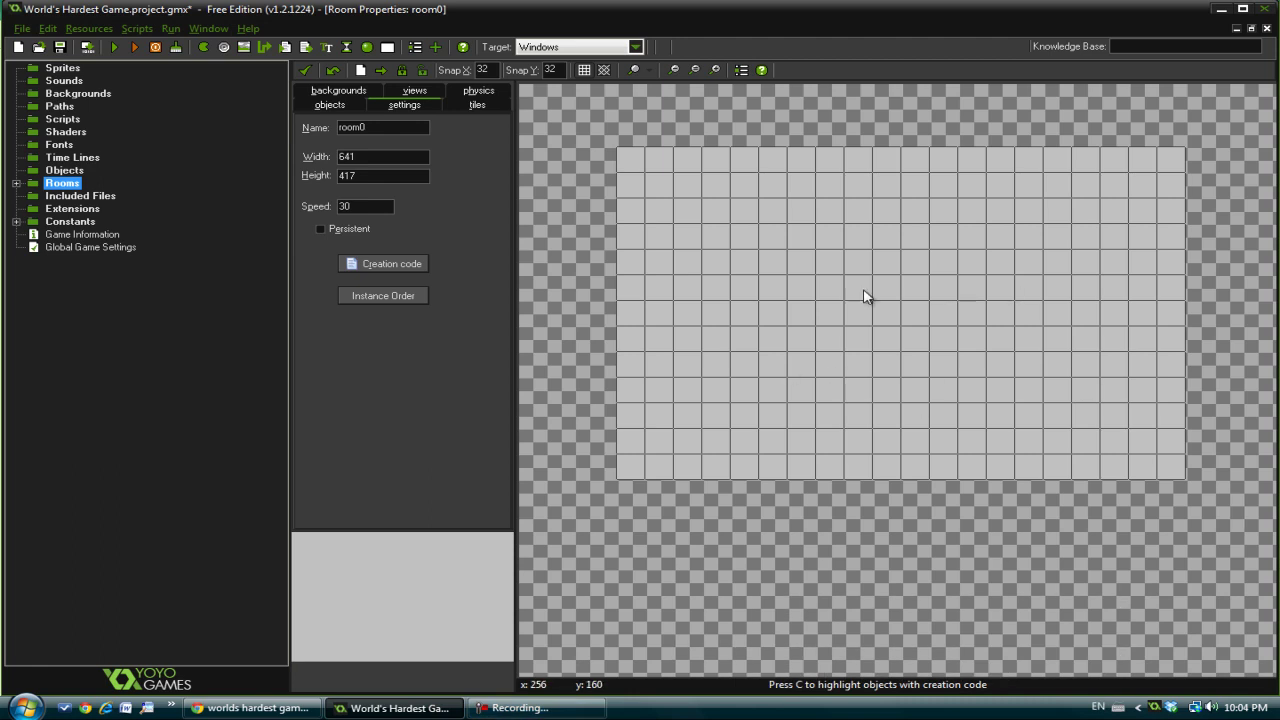
Enlarge the 576×418 level screenshot in Google Images, then return to GameMaker.
left_click(300, 708)
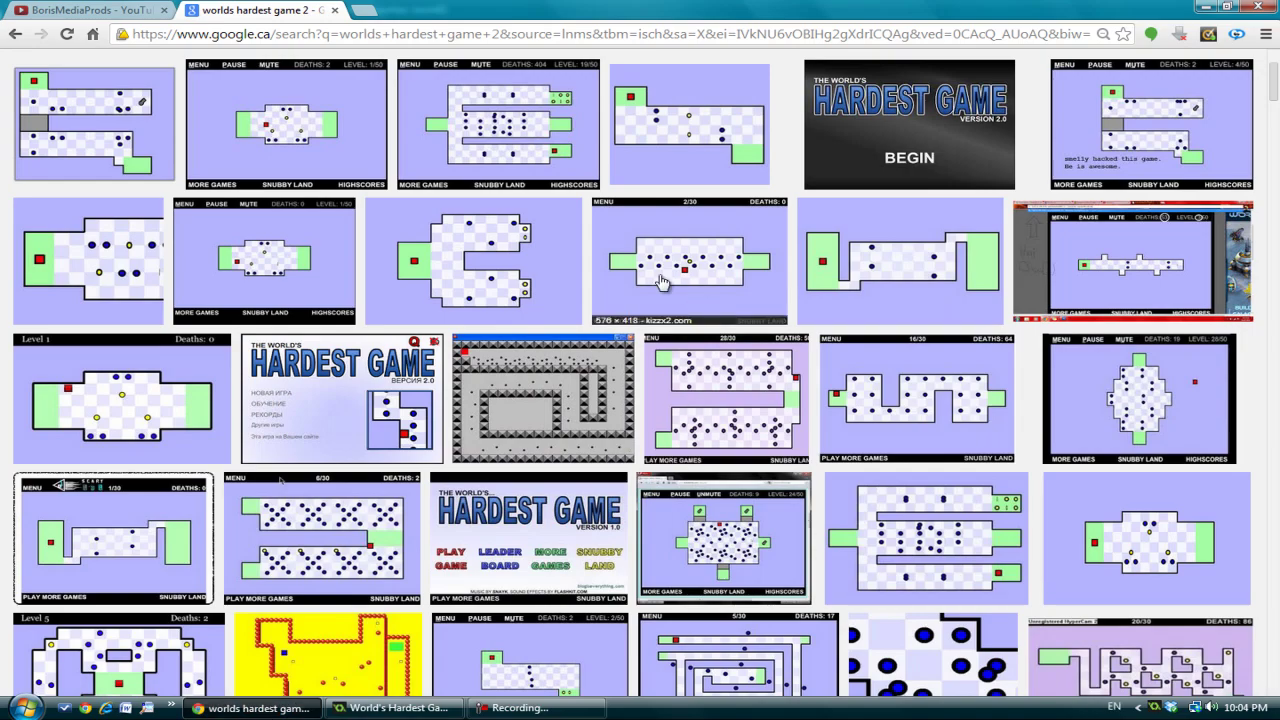
left_click(632, 293)
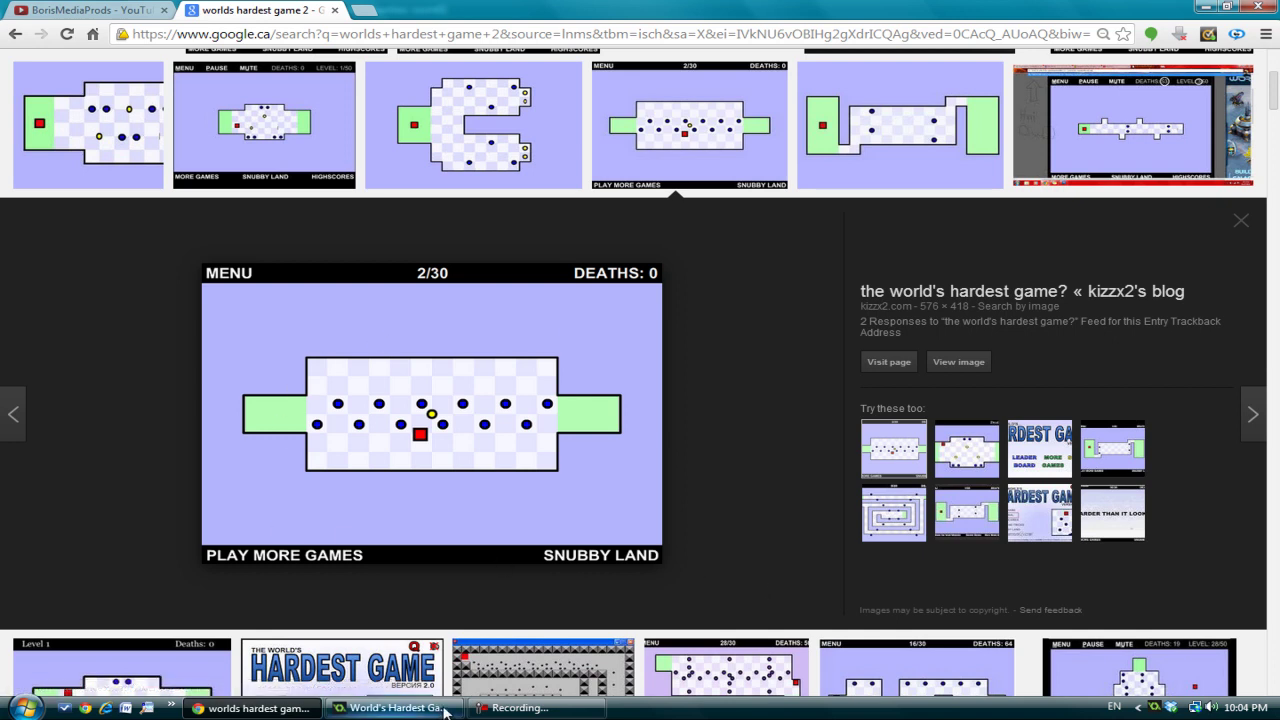
left_click(445, 708)
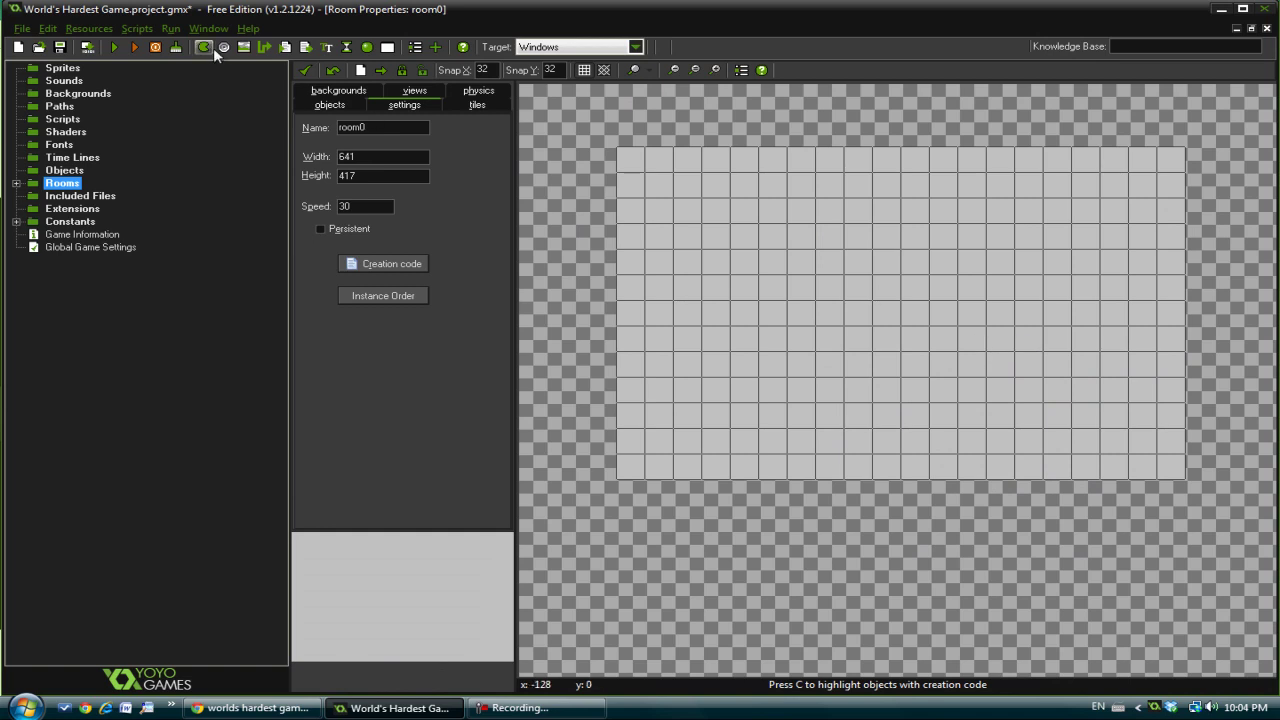
Create a new sprite in the Sprites group named void_sprite.
left_click(64, 170)
right_click(63, 67)
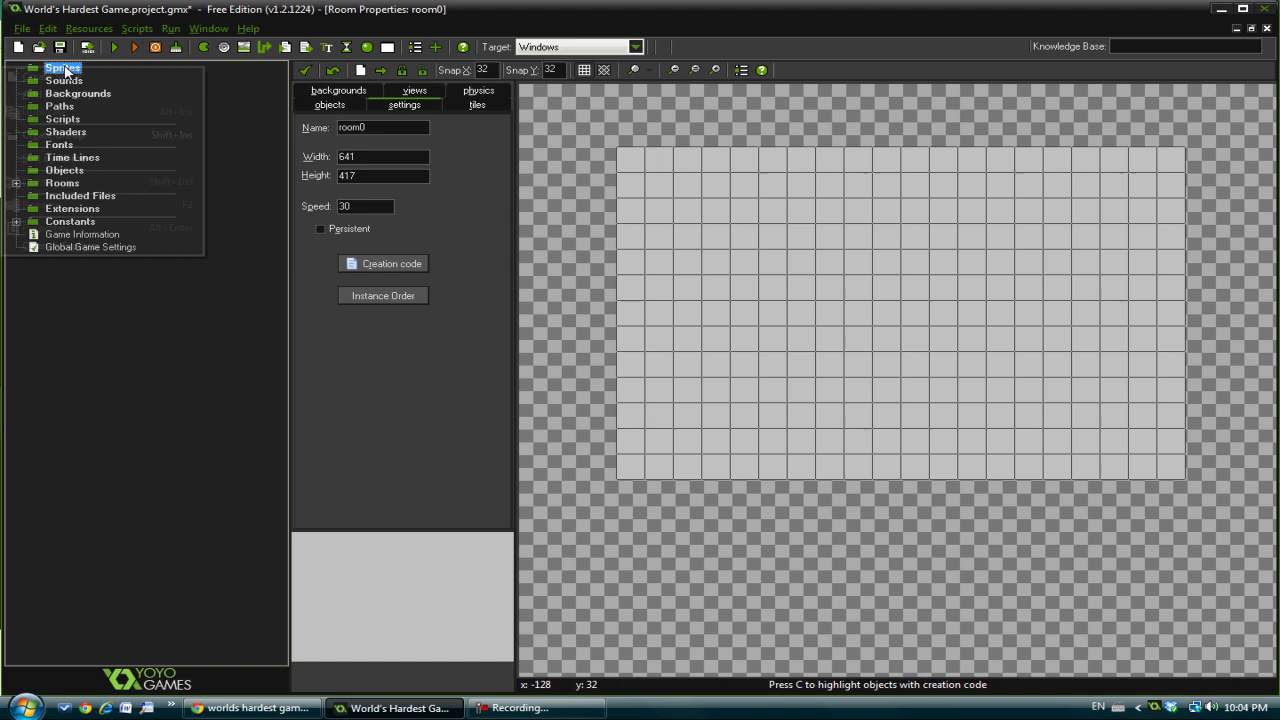
left_click(66, 76)
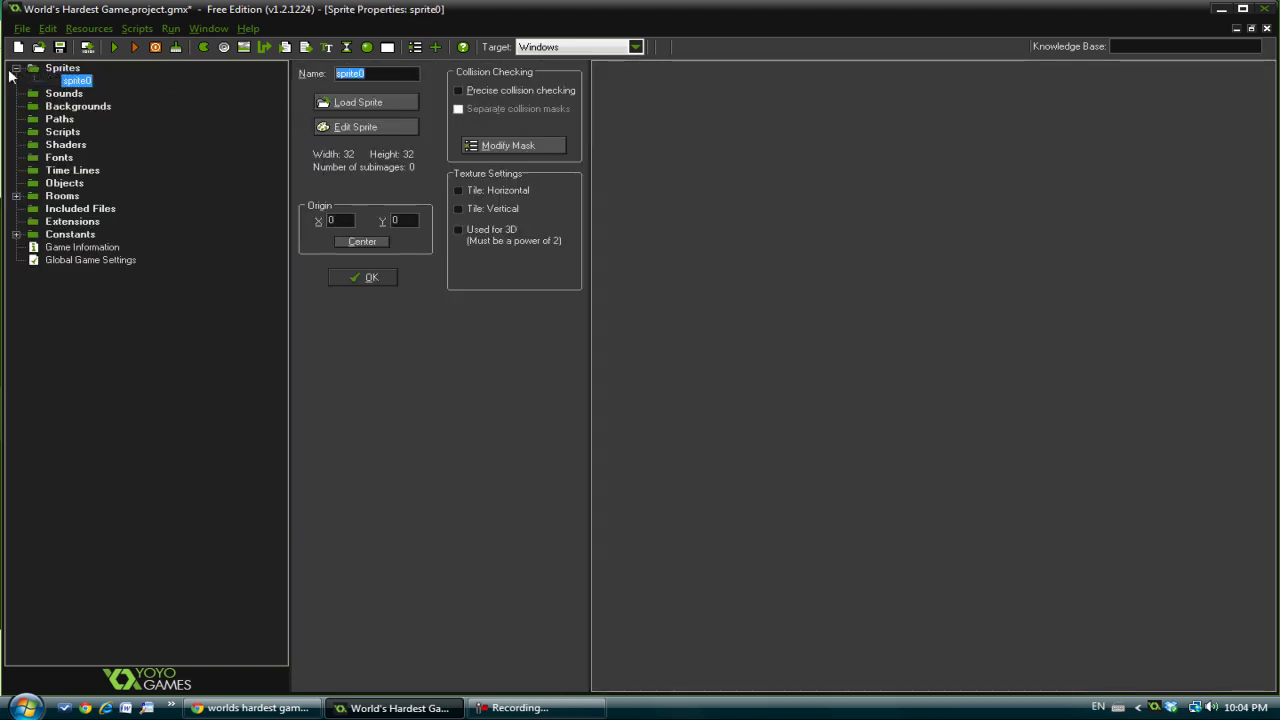
type("void_sp")
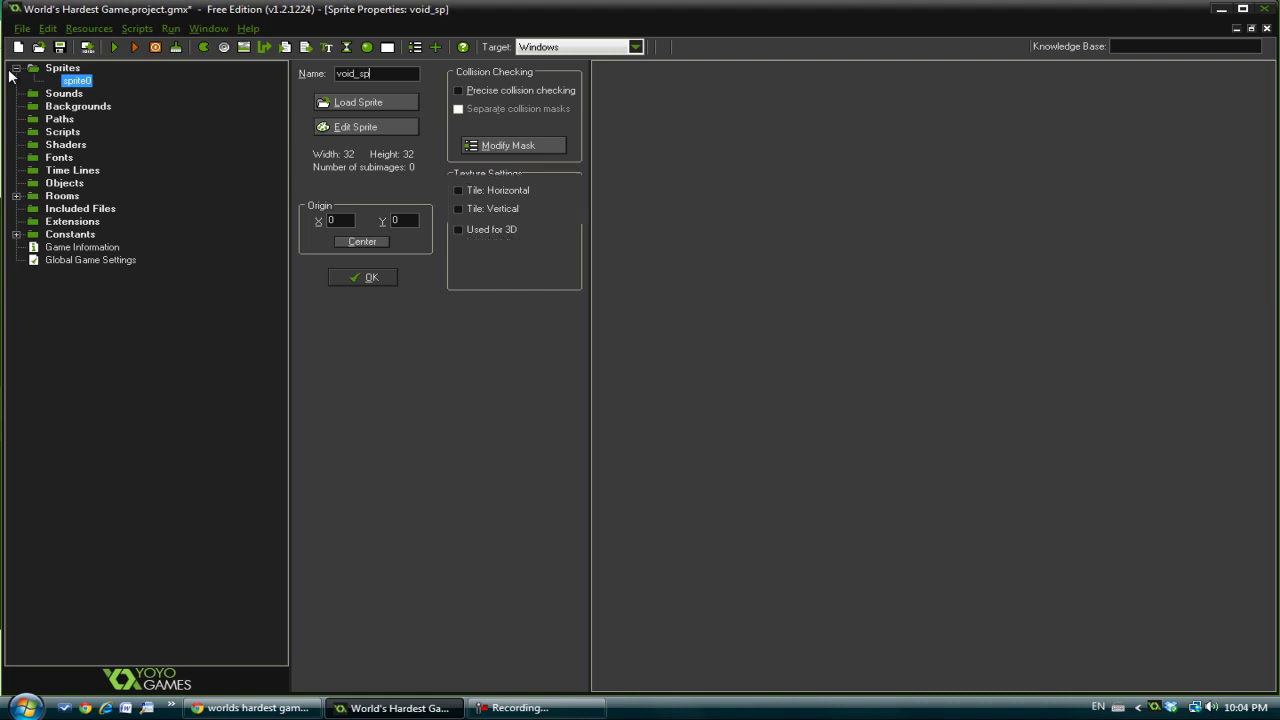
type("rite")
left_click(368, 280)
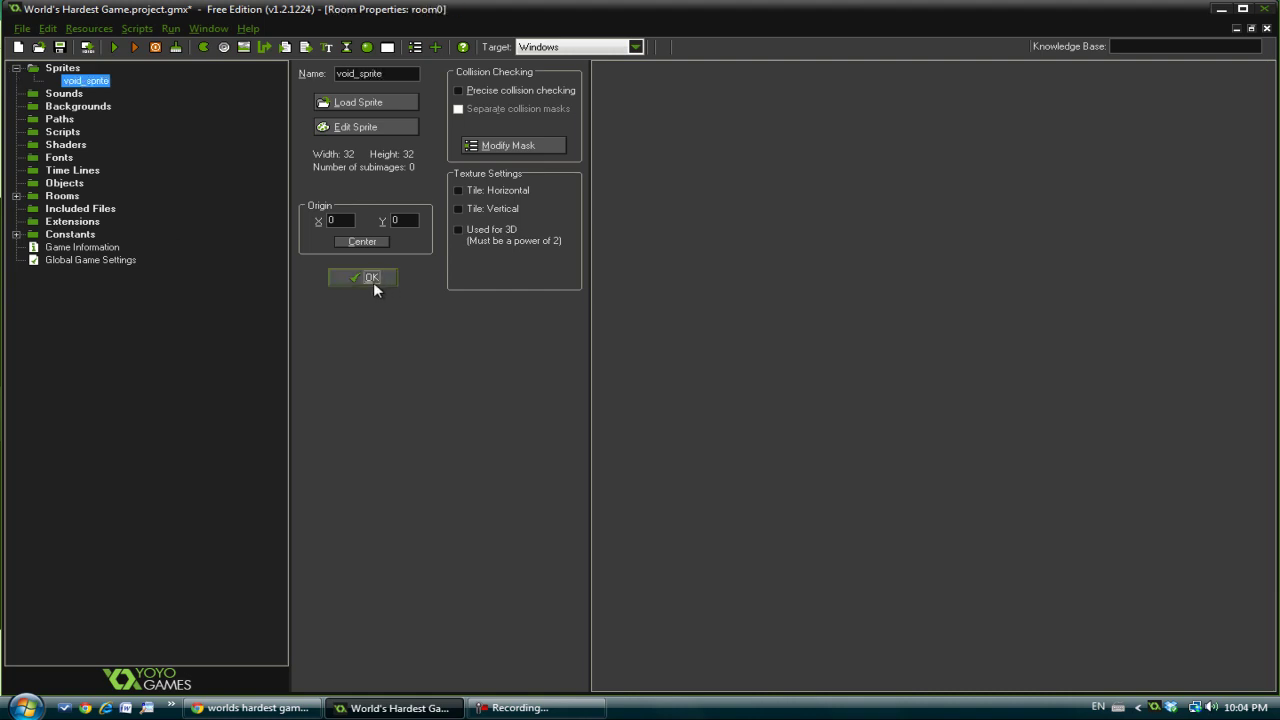
Reopen void_sprite in the sprite editor and add a new blank 32×32 image.
double_click(95, 84)
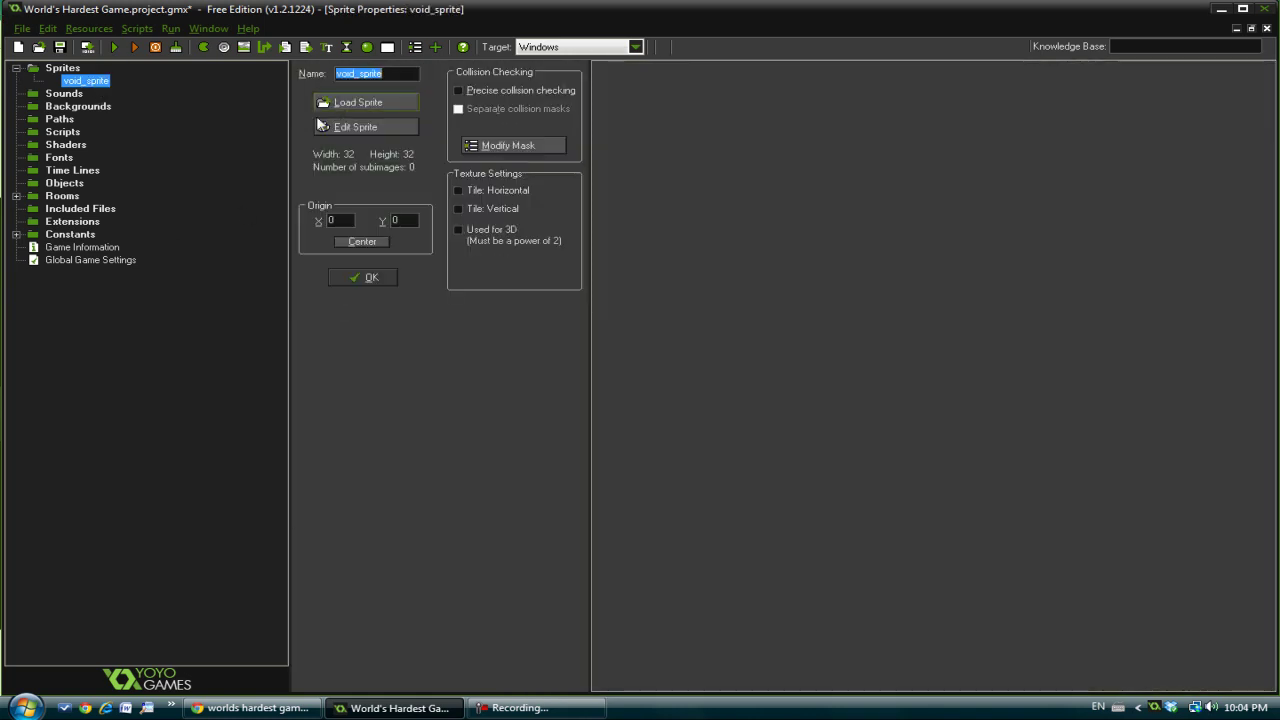
left_click(380, 133)
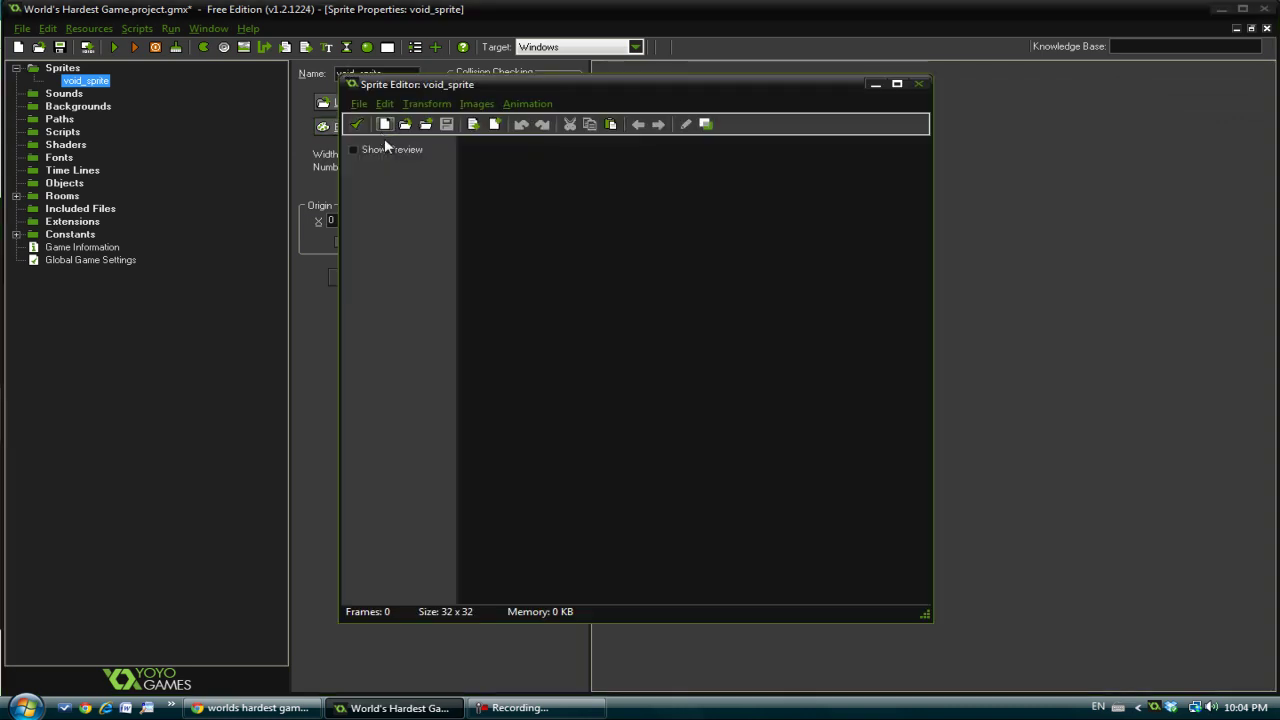
left_click(358, 105)
left_click(380, 123)
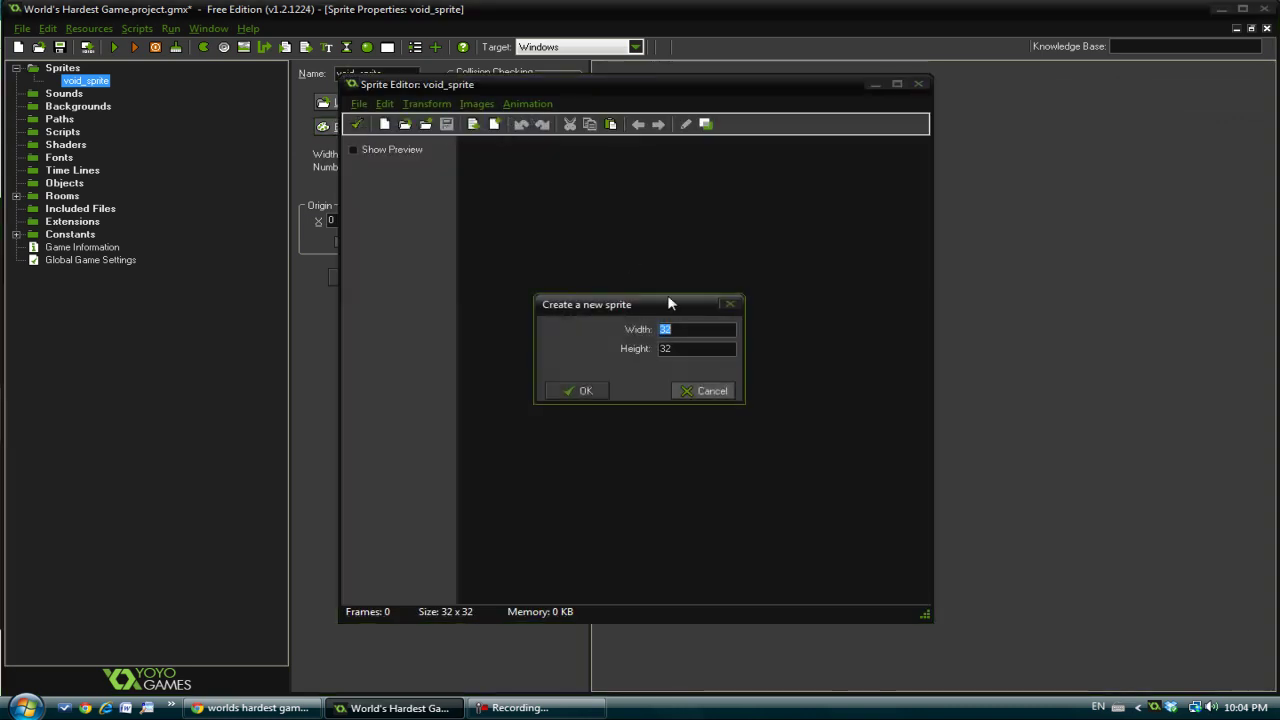
left_click(577, 390)
Open the blank frame in the image editor, maximized and zoomed in.
double_click(503, 170)
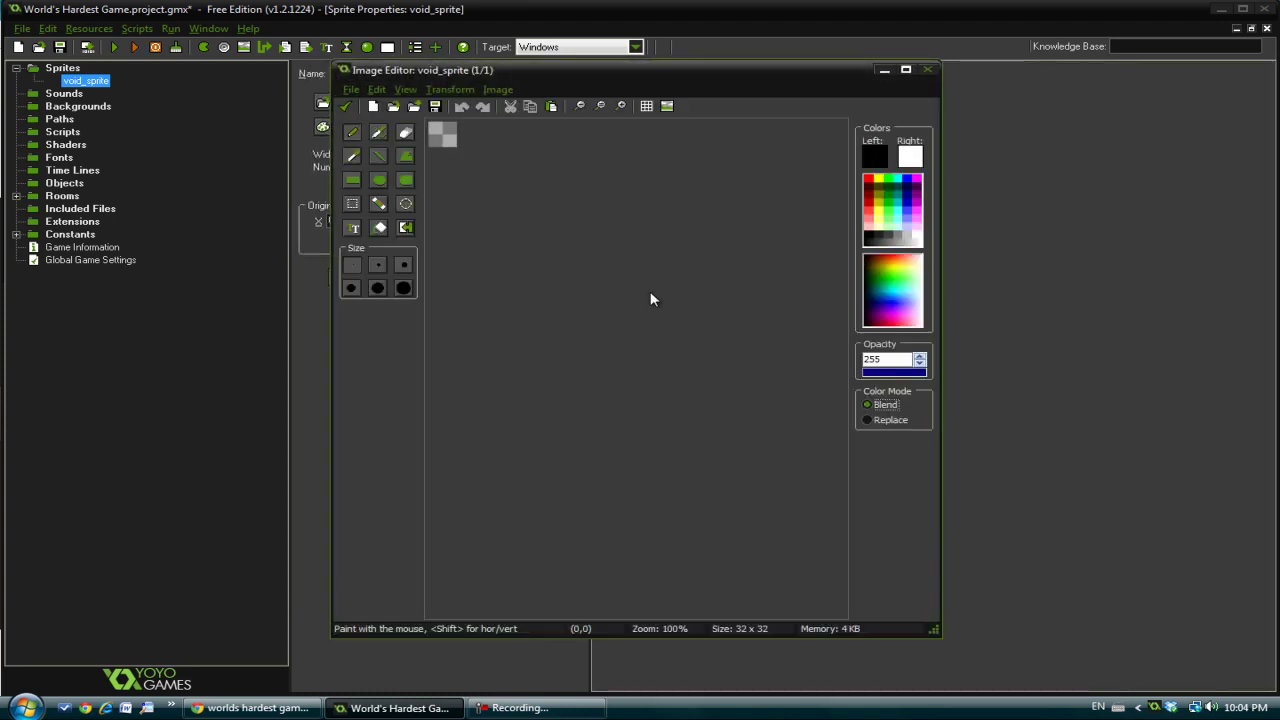
left_click(906, 69)
scroll(243, 97, "up", 3)
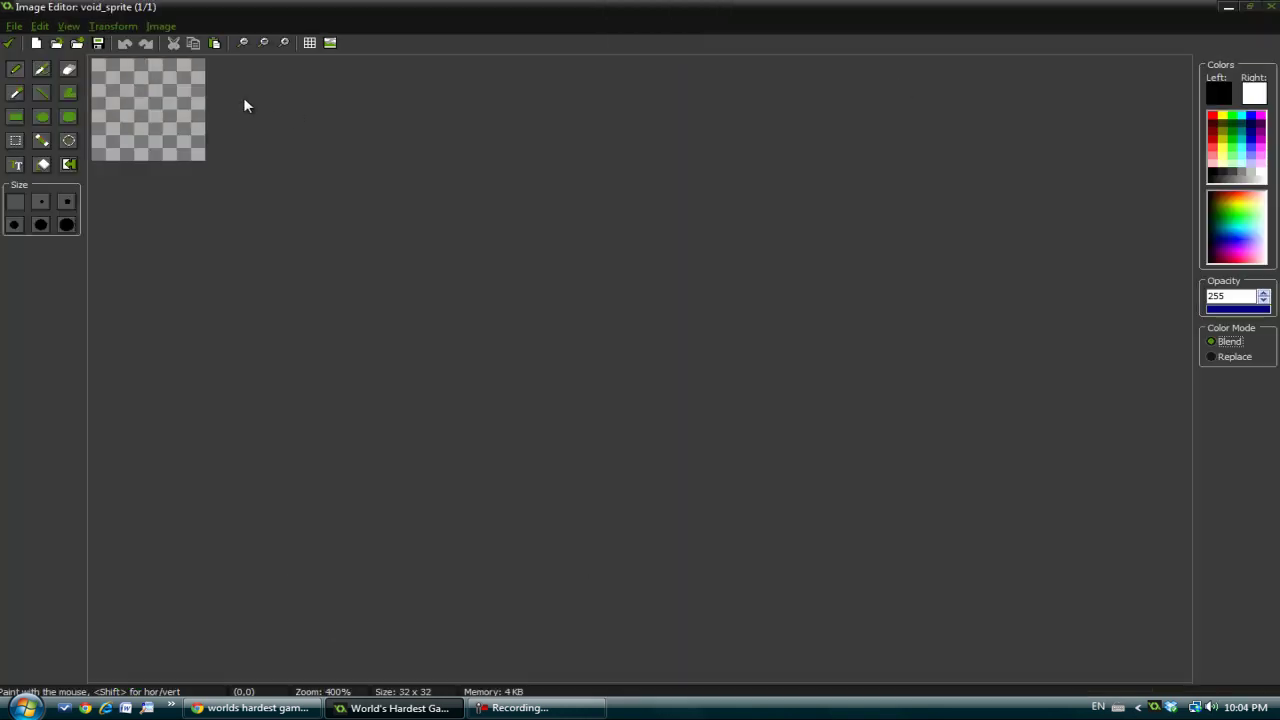
scroll(254, 100, "up", 3)
scroll(270, 112, "up", 1)
scroll(272, 118, "down", 2)
scroll(277, 128, "up", 3)
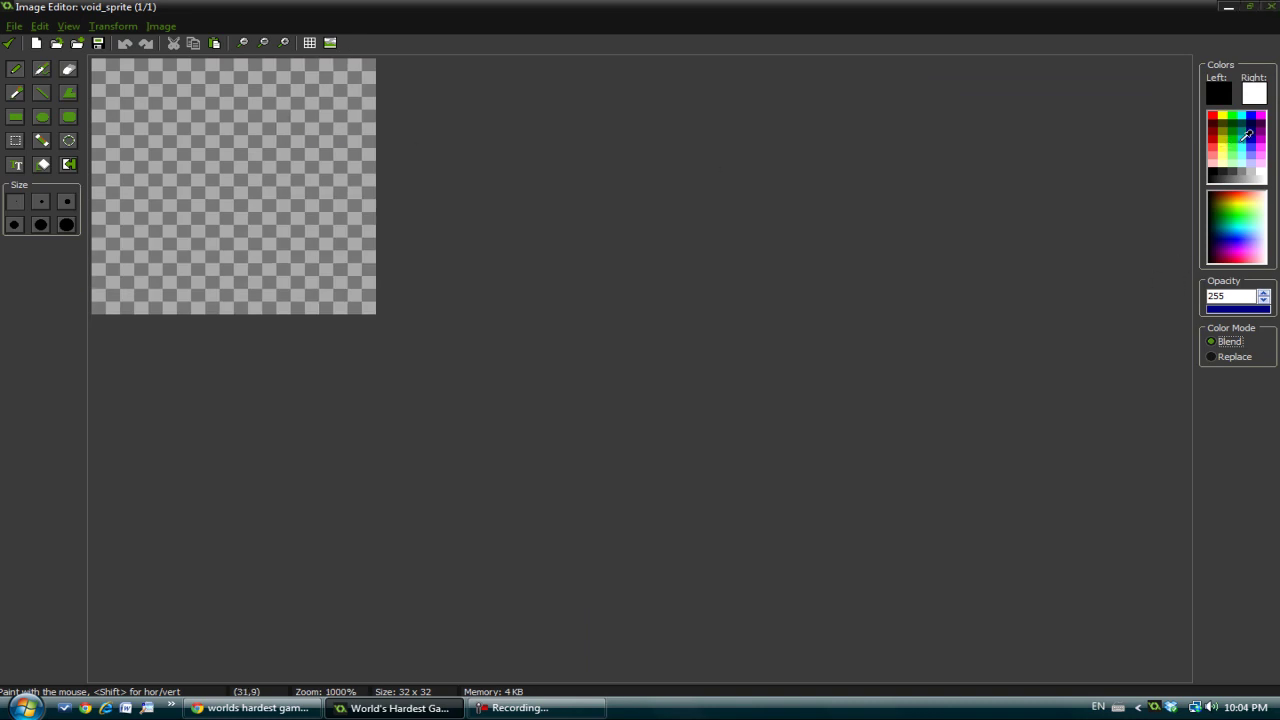
Pick cyan (42, 222, 255) from the palette as the drawing colour.
left_click(1246, 147)
left_click(1250, 132)
left_click_drag(1246, 218, 1245, 224)
In the Color dialog, tune hue and luminance to medium blue (37, 134, 192).
left_click(1219, 94)
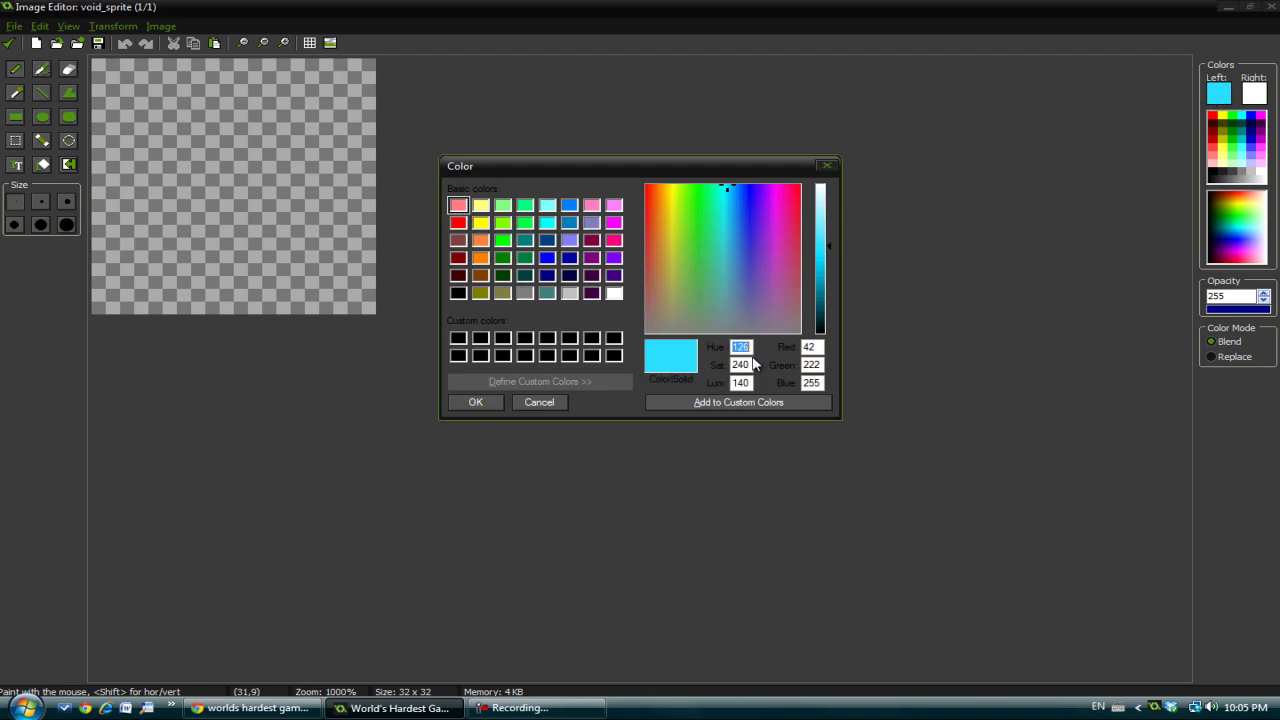
left_click_drag(822, 261, 828, 272)
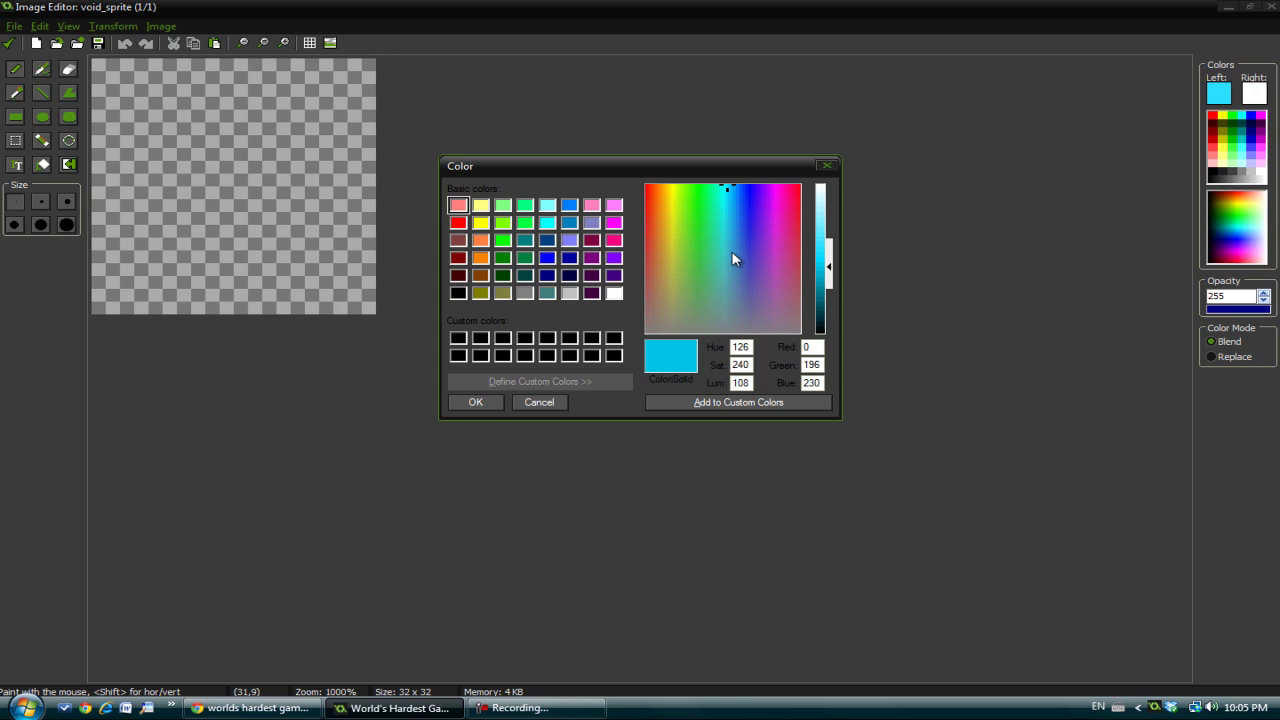
mouse_move(734, 190)
left_mouse_down()
mouse_move(768, 203)
mouse_move(756, 193)
mouse_move(745, 239)
mouse_move(758, 298)
mouse_move(742, 303)
mouse_move(759, 314)
mouse_move(750, 321)
mouse_move(742, 305)
left_mouse_up()
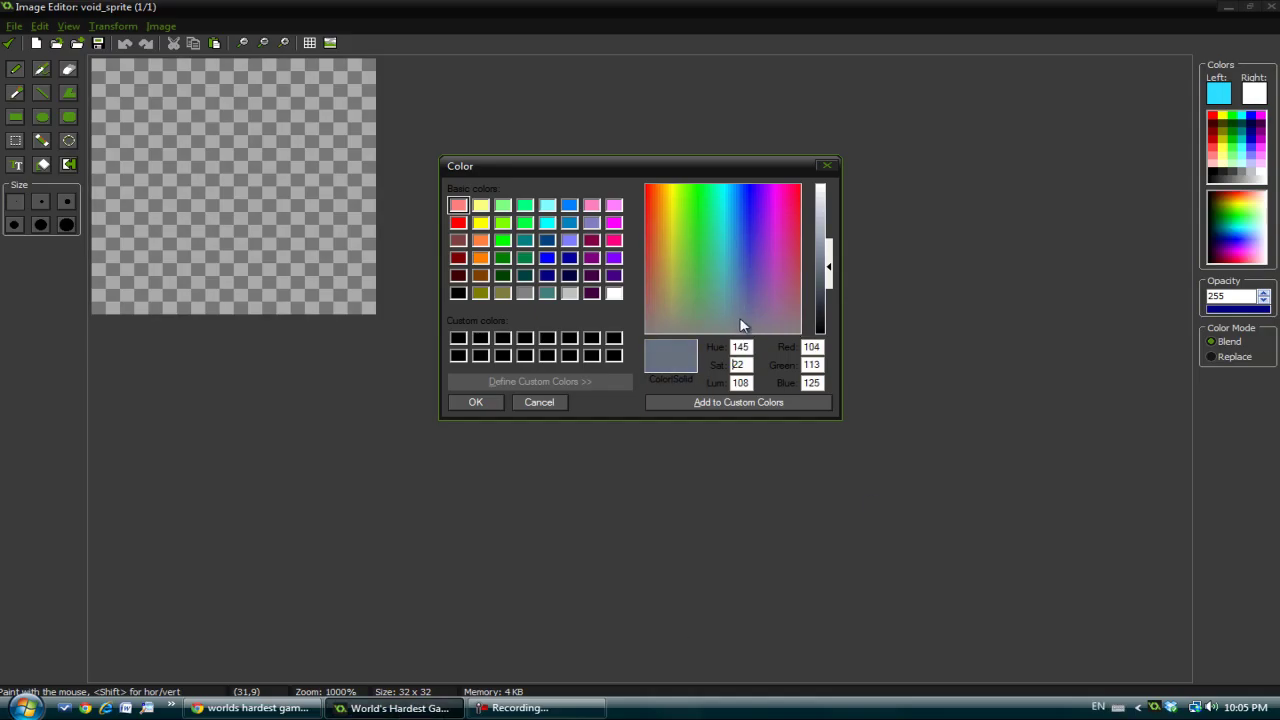
mouse_move(740, 326)
left_mouse_down()
mouse_move(734, 311)
mouse_move(756, 316)
mouse_move(732, 283)
left_mouse_up()
mouse_move(731, 284)
left_mouse_down()
mouse_move(736, 210)
mouse_move(733, 231)
left_mouse_up()
Confirm the medium blue and flood-fill the whole void_sprite canvas with it.
left_click(480, 404)
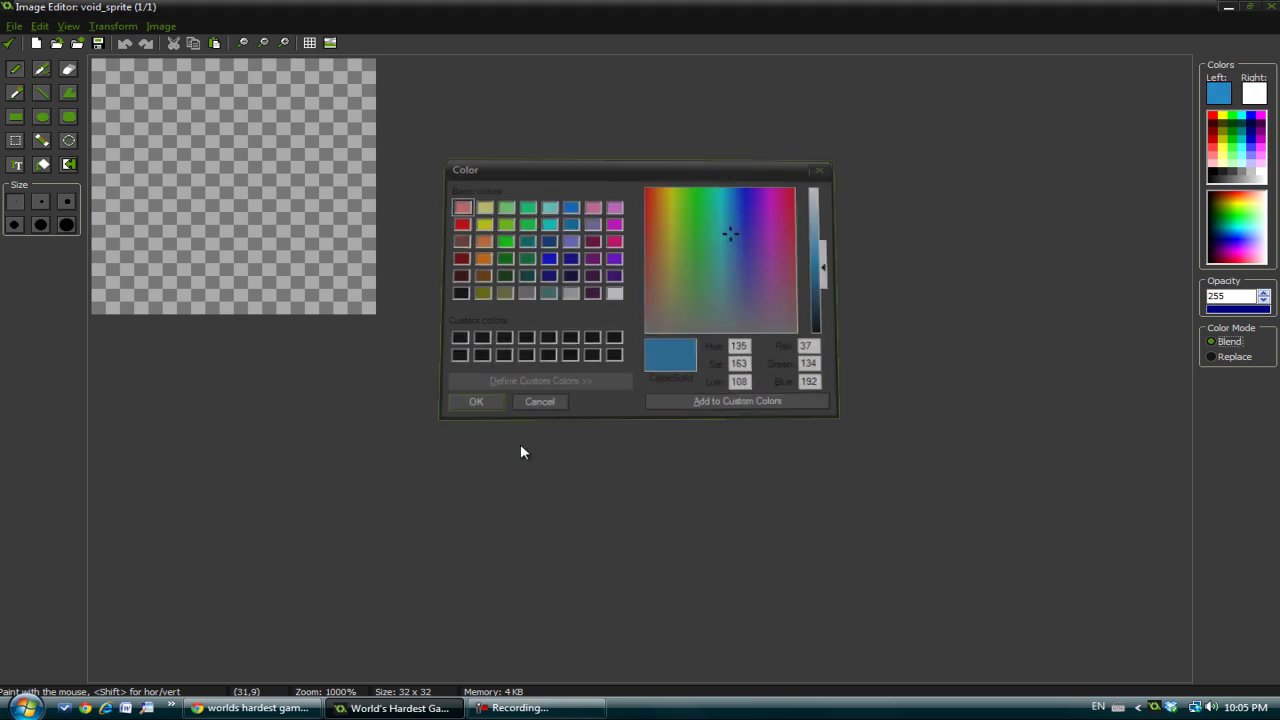
left_click(42, 166)
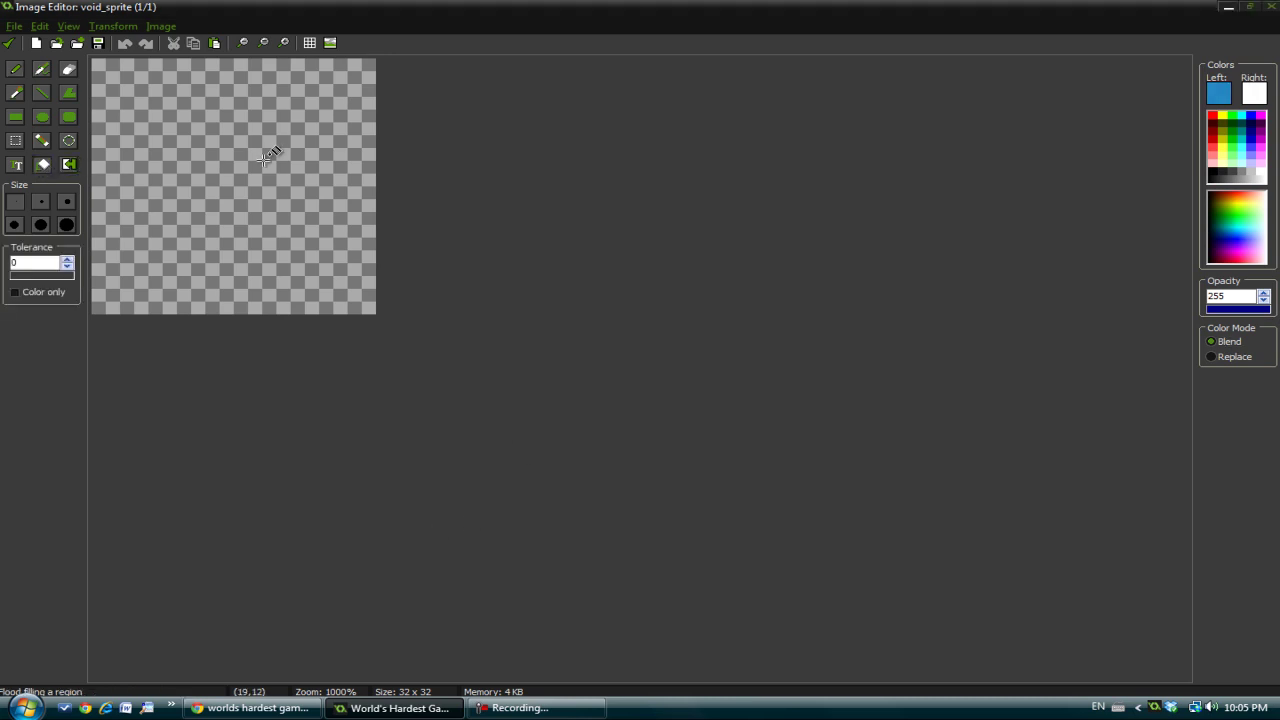
left_click(207, 164)
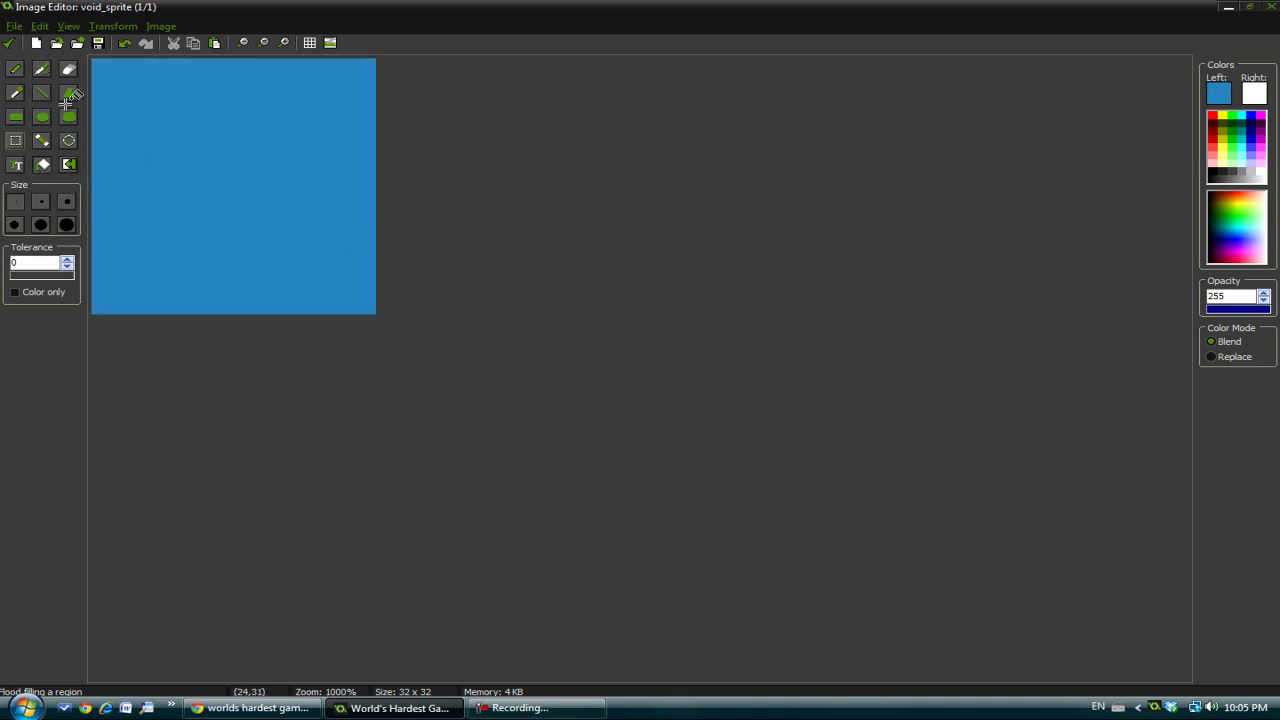
Close the image editor, sprite editor and sprite properties, keeping the blue void_sprite.
left_click(8, 43)
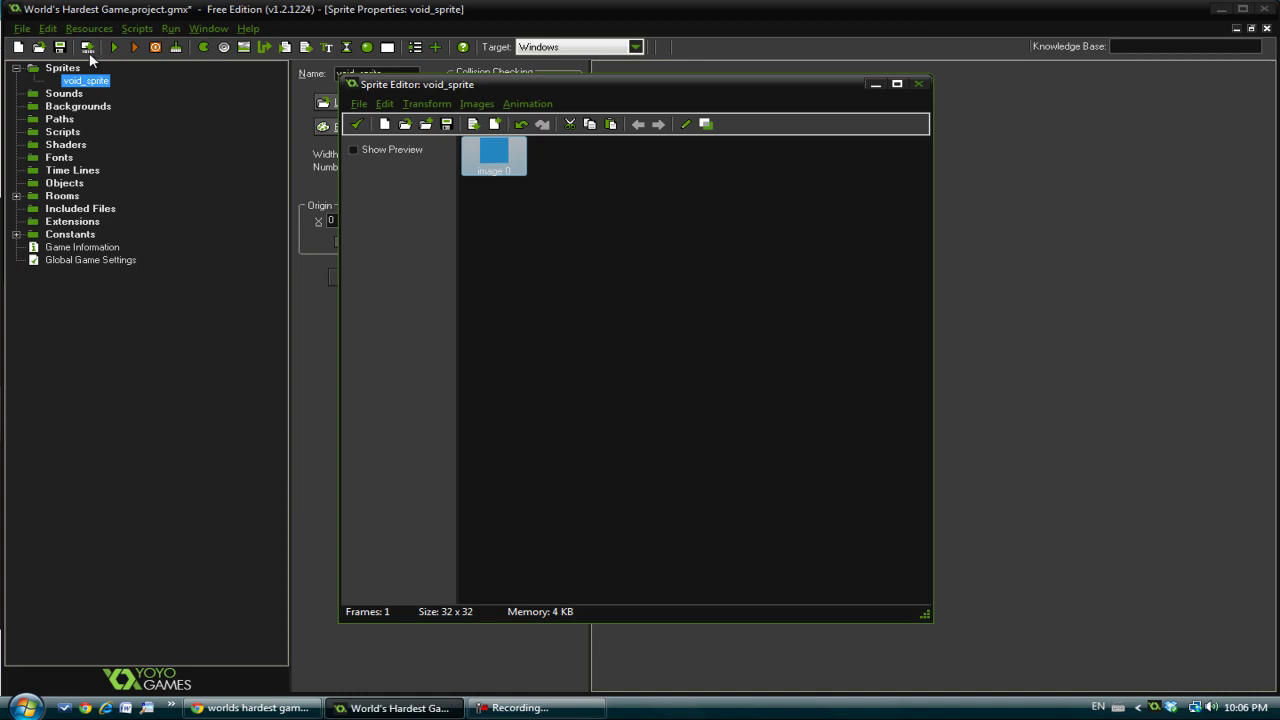
left_click(354, 125)
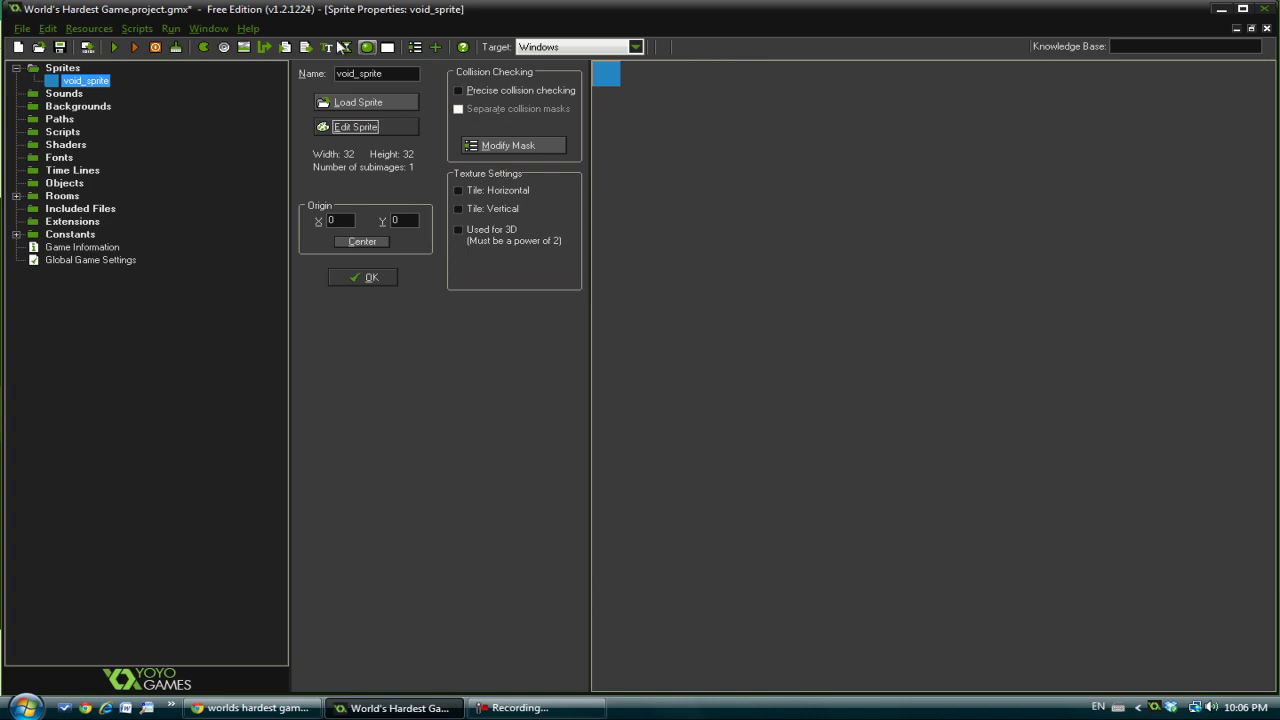
left_click(357, 281)
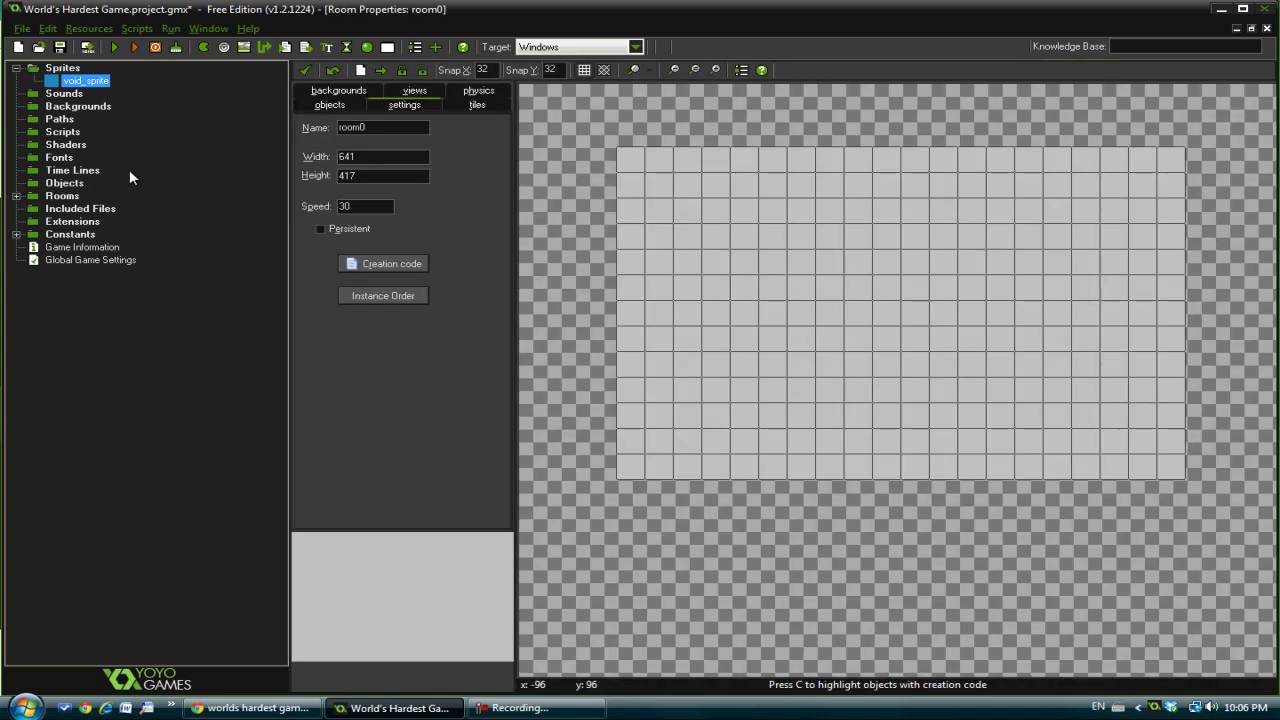
Create an object named void_obj and assign it the void_sprite sprite.
left_click(55, 186)
right_click(55, 188)
left_click(65, 192)
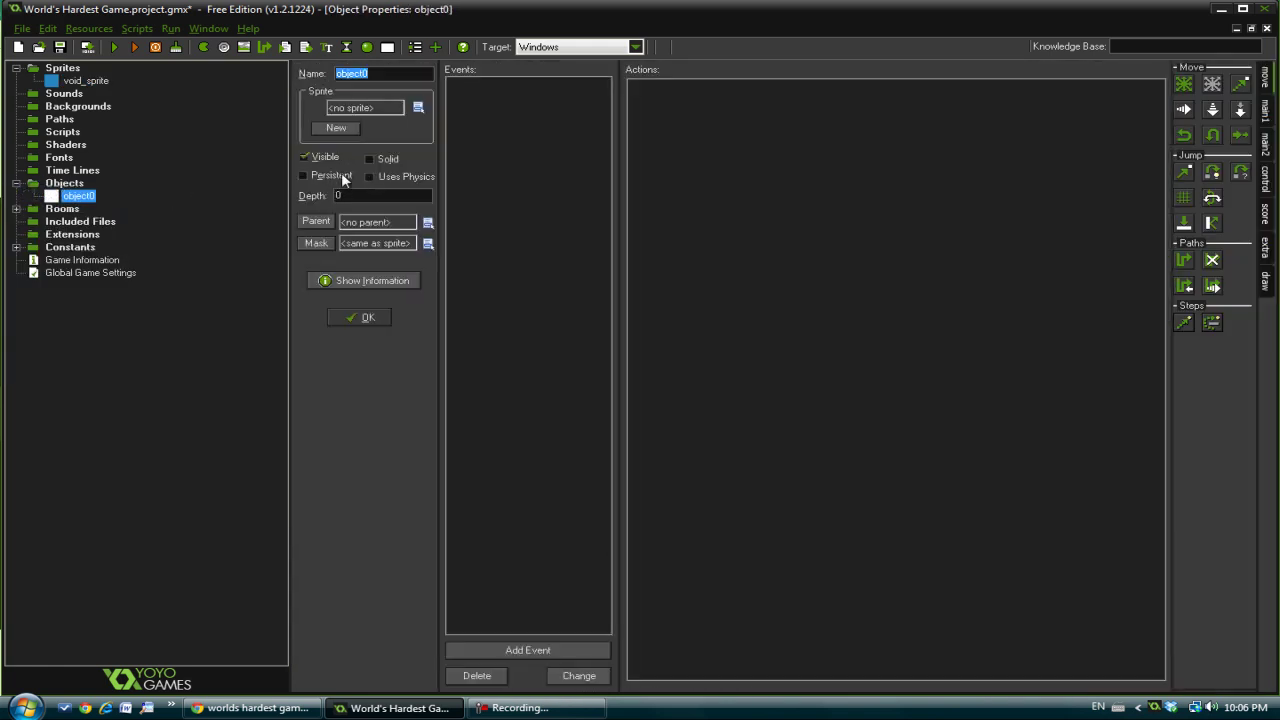
type("void")
type("_obj")
left_click(361, 320)
double_click(88, 196)
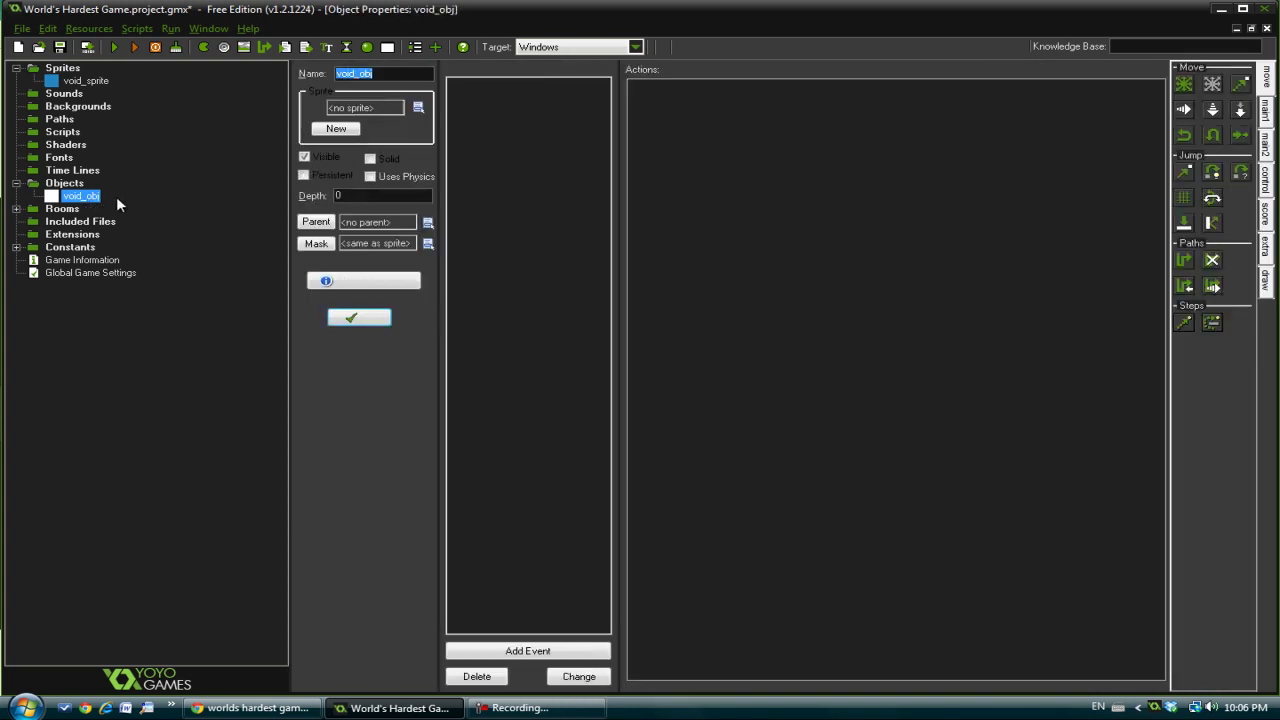
left_click(417, 107)
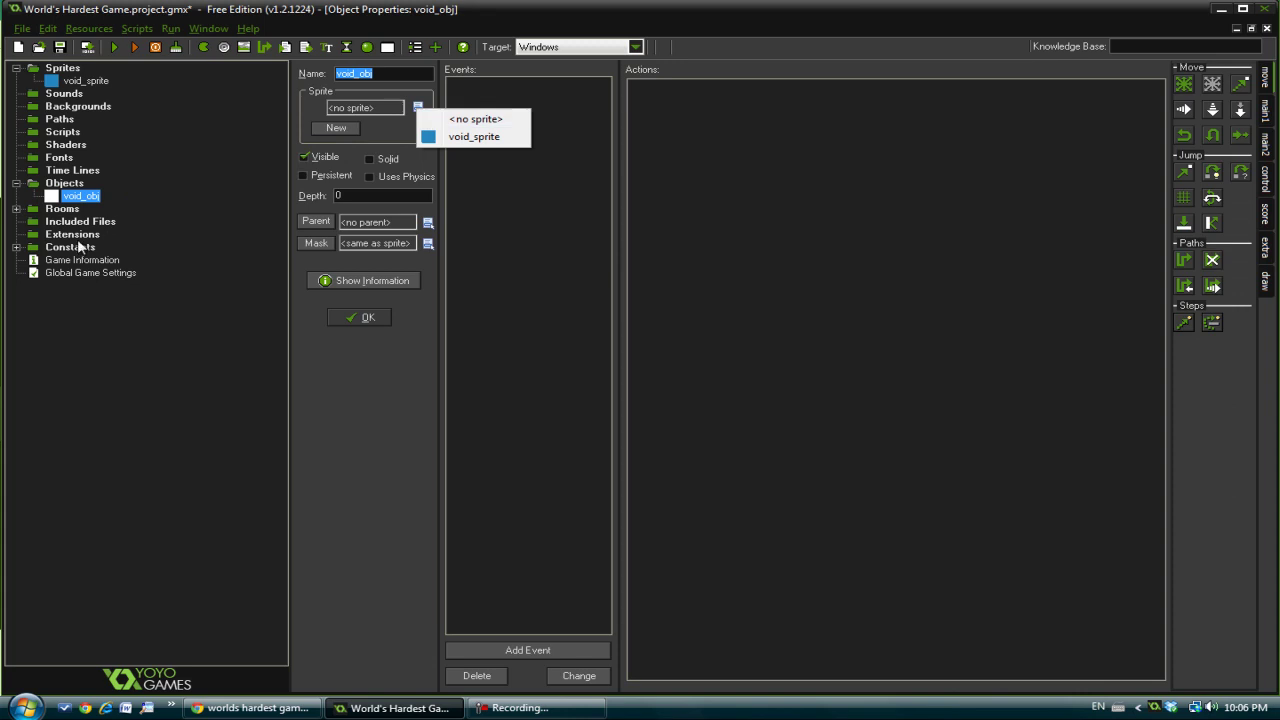
left_click(472, 137)
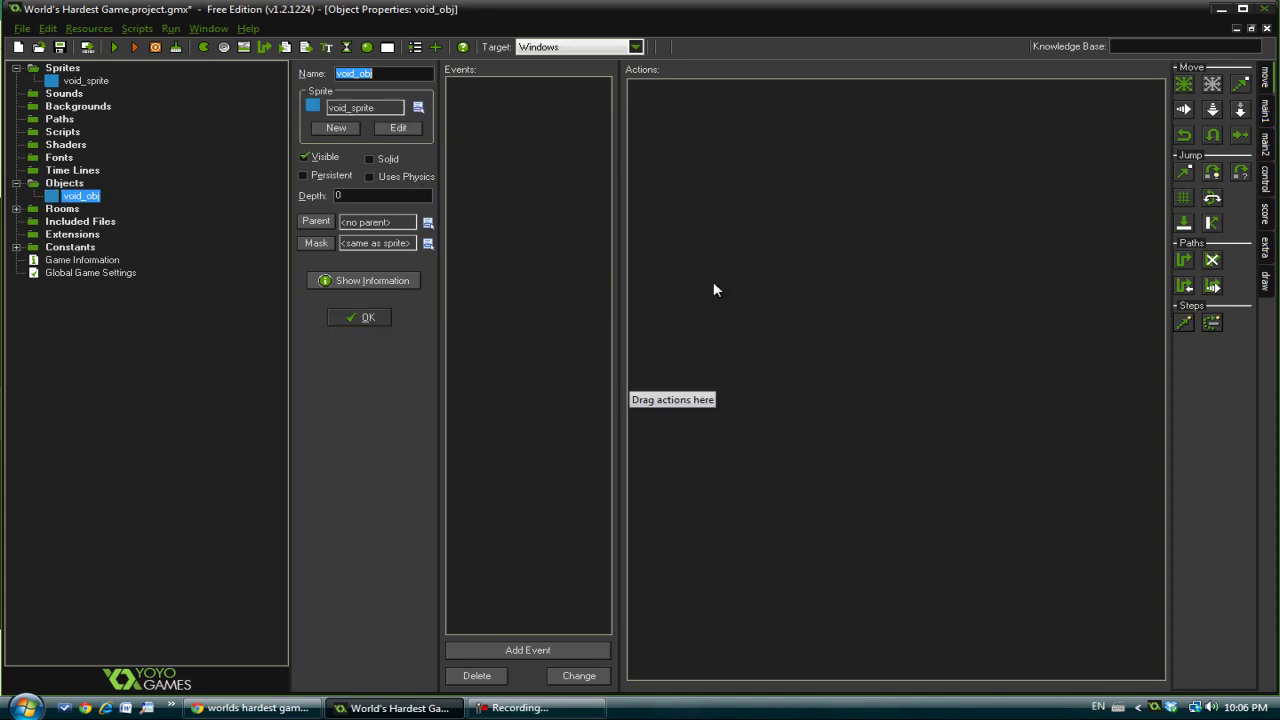
Select void_obj in room0's objects tab and drag it across the entire top row.
left_click(367, 318)
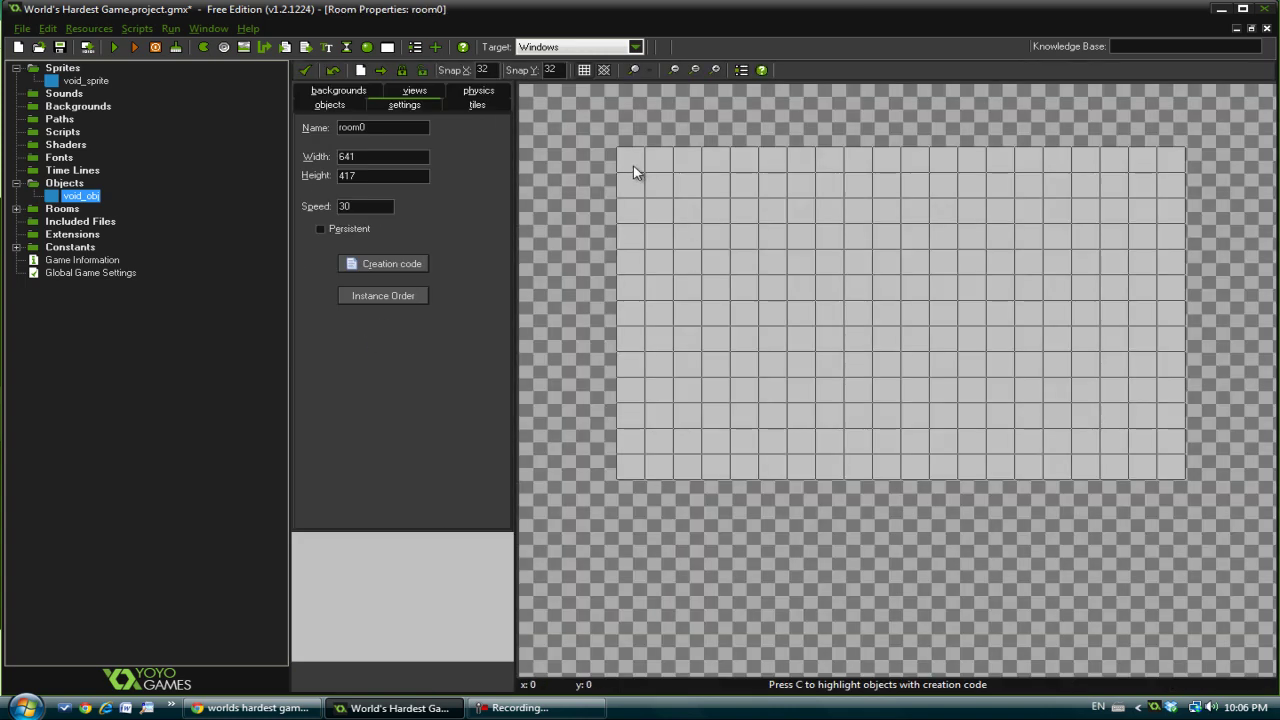
left_click(330, 104)
left_click(340, 151)
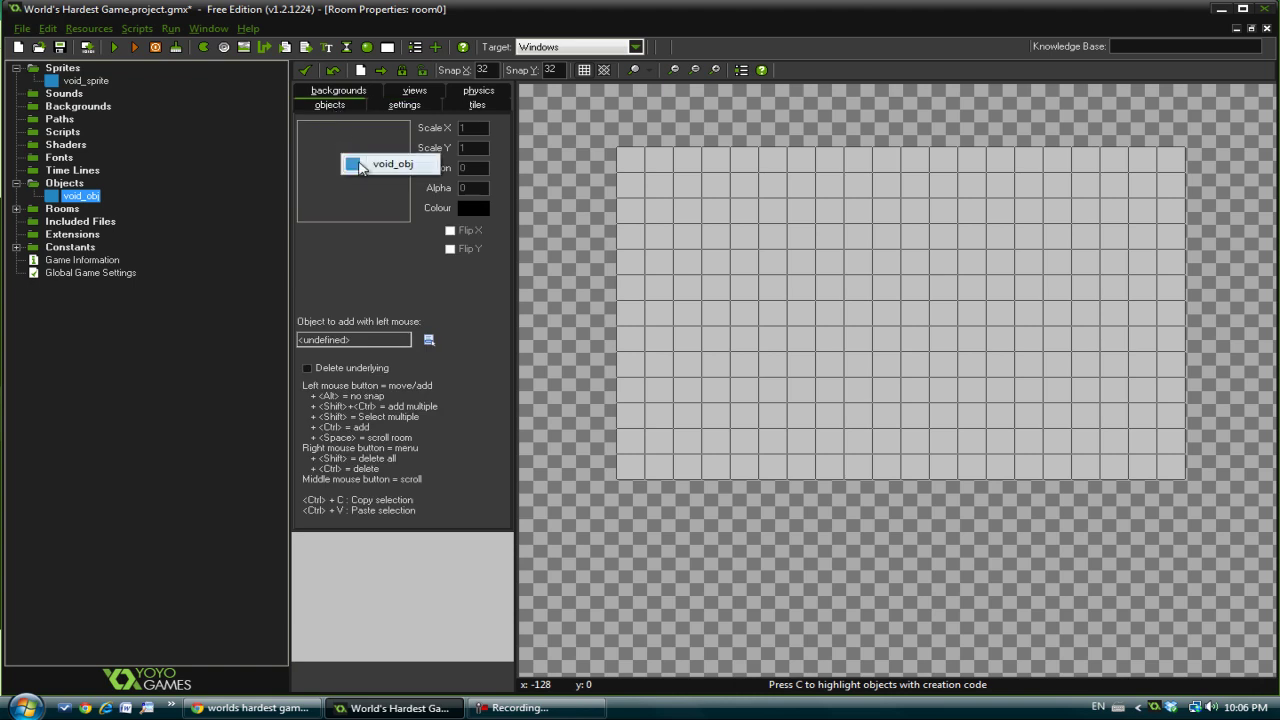
left_click(314, 133)
left_click(355, 145)
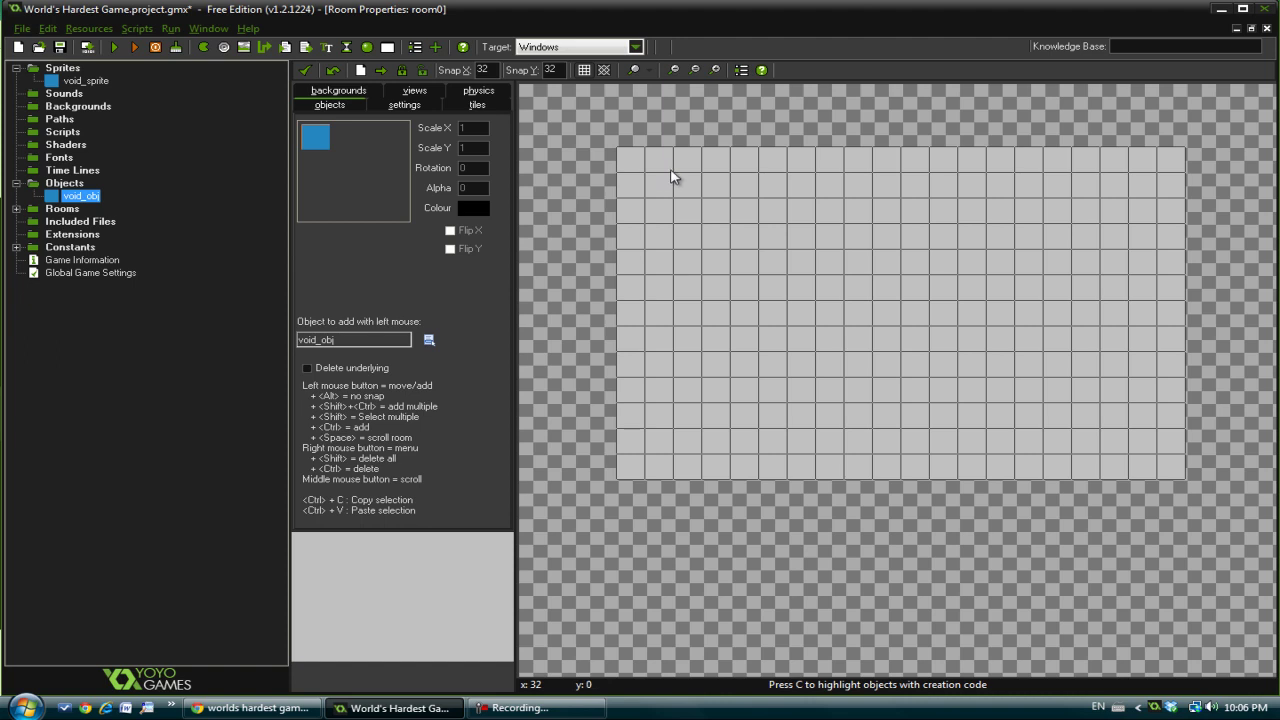
left_click_drag(640, 163, 1172, 166)
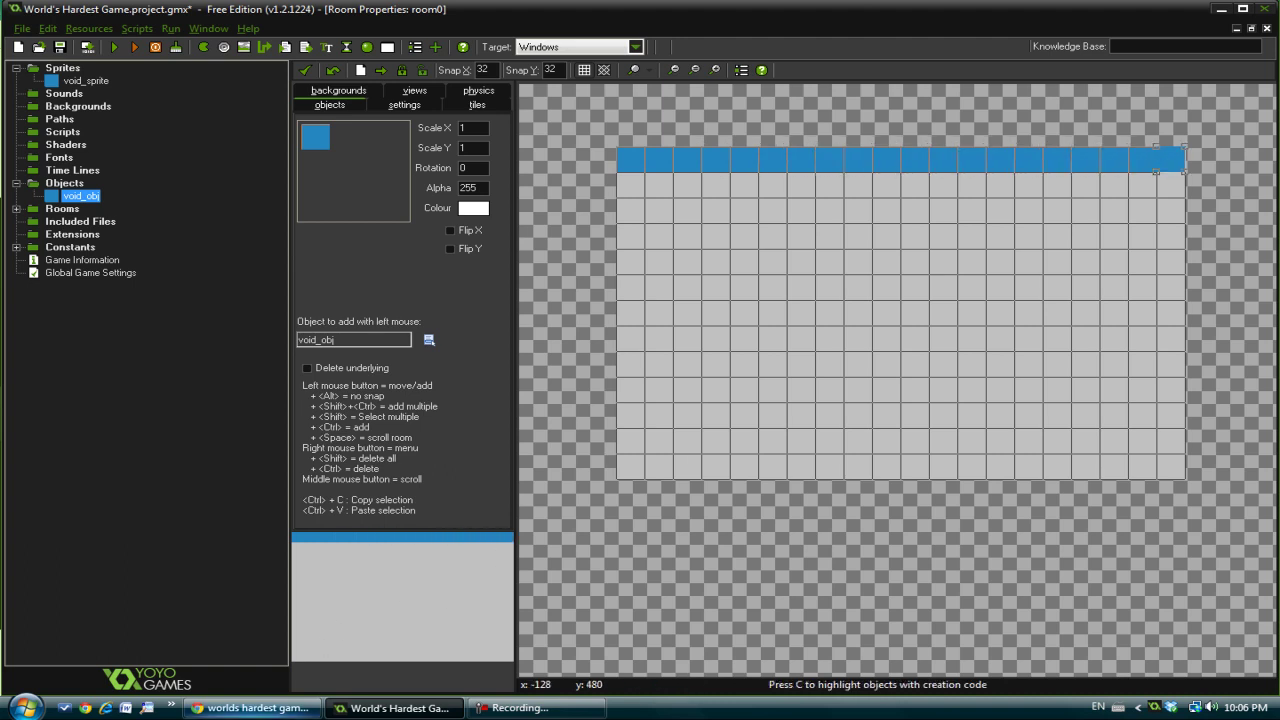
left_click(255, 708)
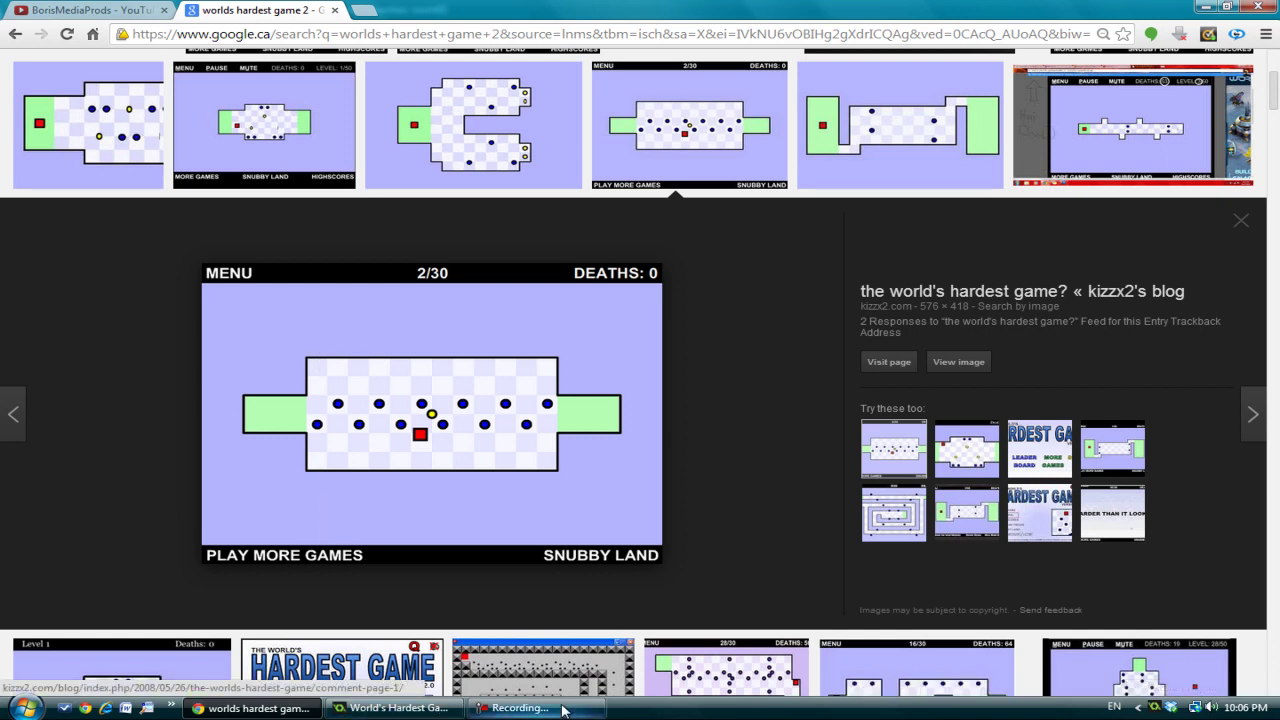
Paint two void_obj wall columns down room0's left and right edges, deleting a stray block.
left_click(398, 708)
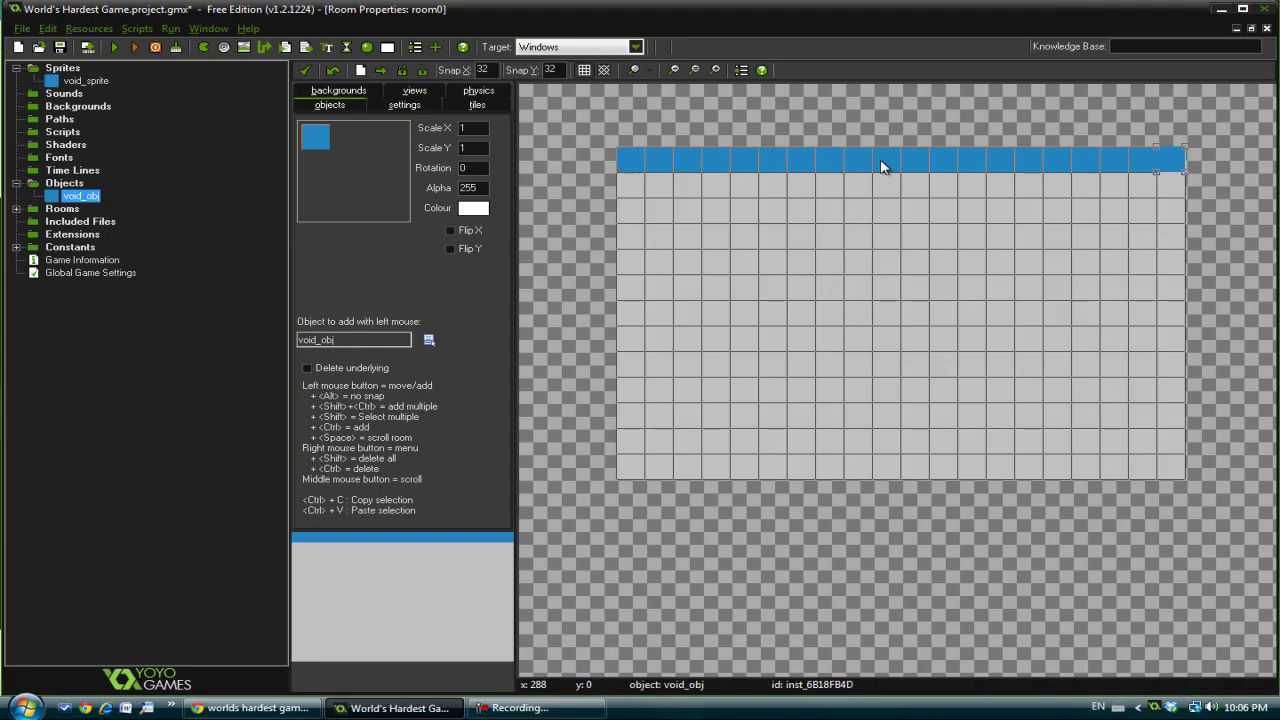
left_click_drag(629, 185, 629, 460, "ctrl+shift")
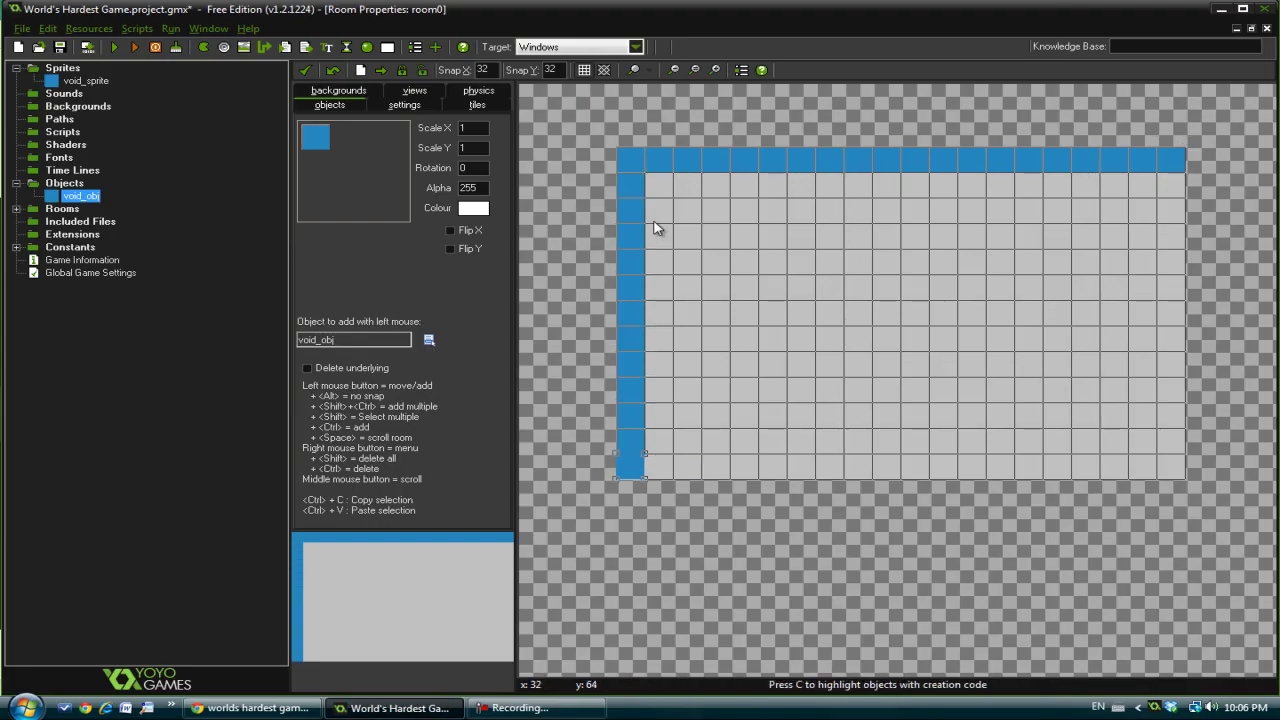
left_click_drag(657, 185, 660, 492, "ctrl+shift")
right_click(660, 495)
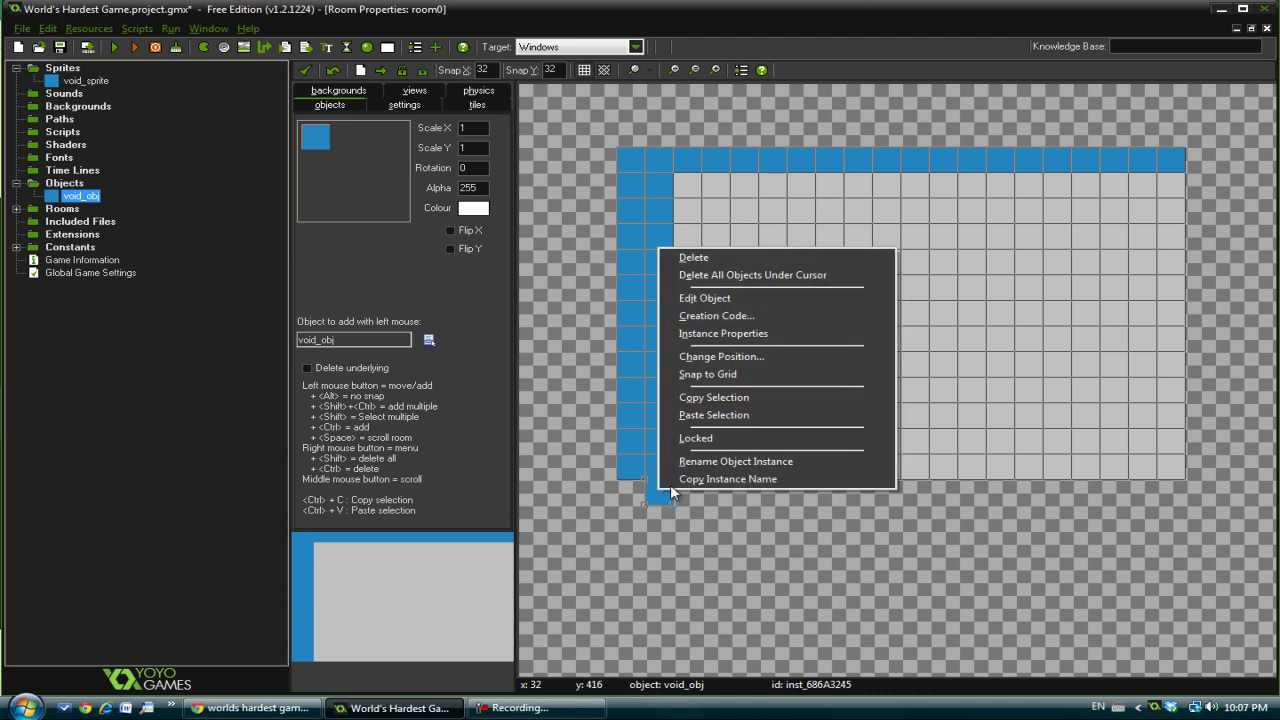
left_click(711, 258)
left_click_drag(1171, 185, 1179, 418, "ctrl+shift")
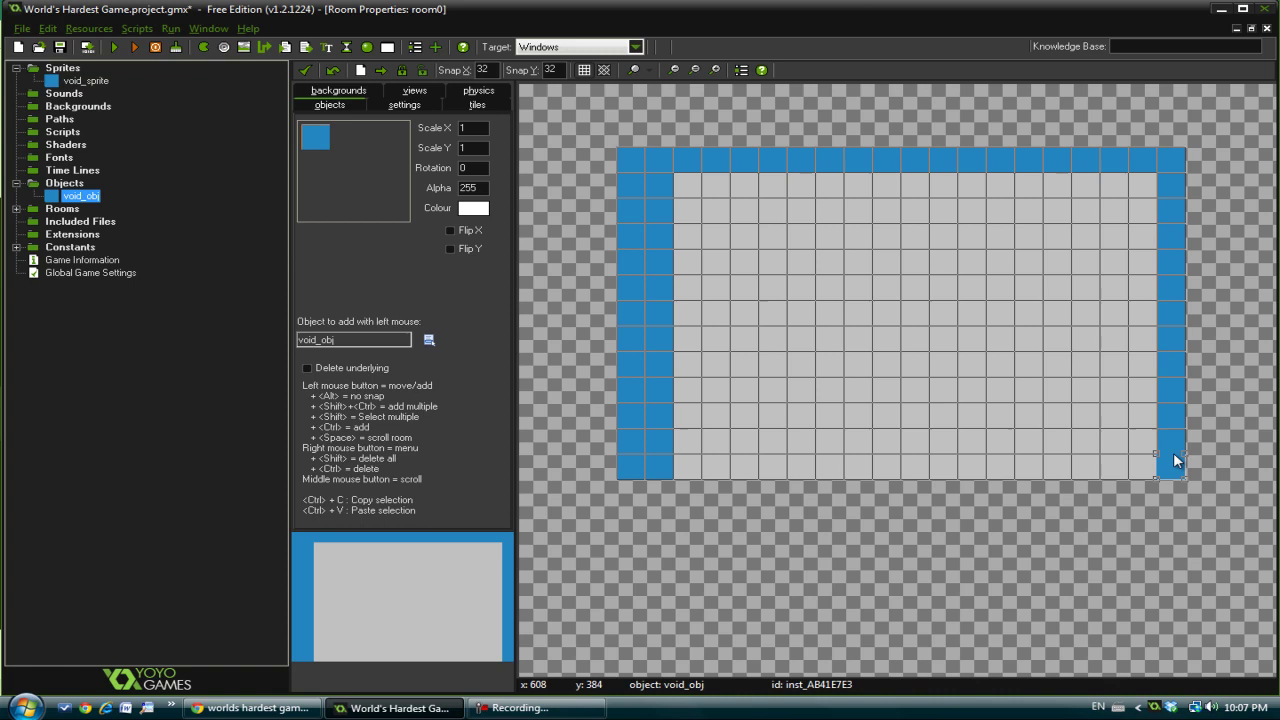
mouse_move(1143, 186)
left_mouse_down("ctrl+shift")
mouse_move(1140, 452)
mouse_move(693, 467)
left_mouse_up("ctrl+shift")
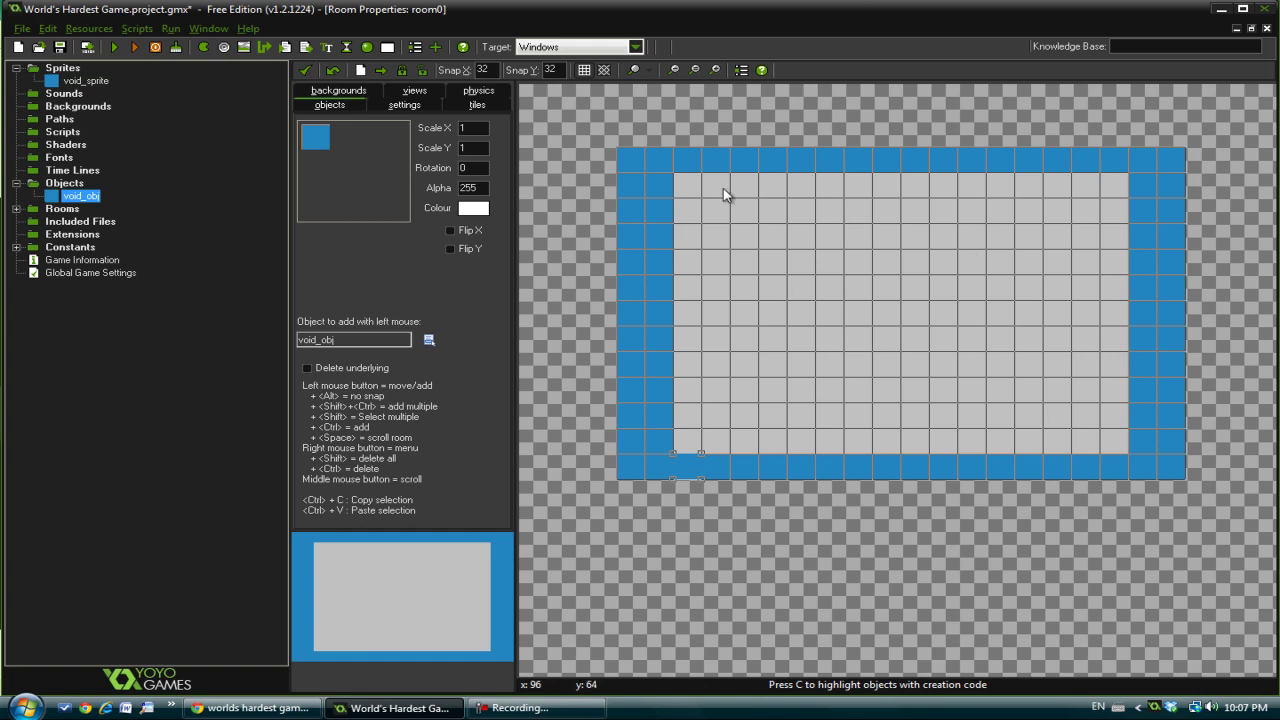
Add extra void_obj wall rows along room0's top and bottom edges.
left_click_drag(686, 187, 1106, 180, "ctrl+shift")
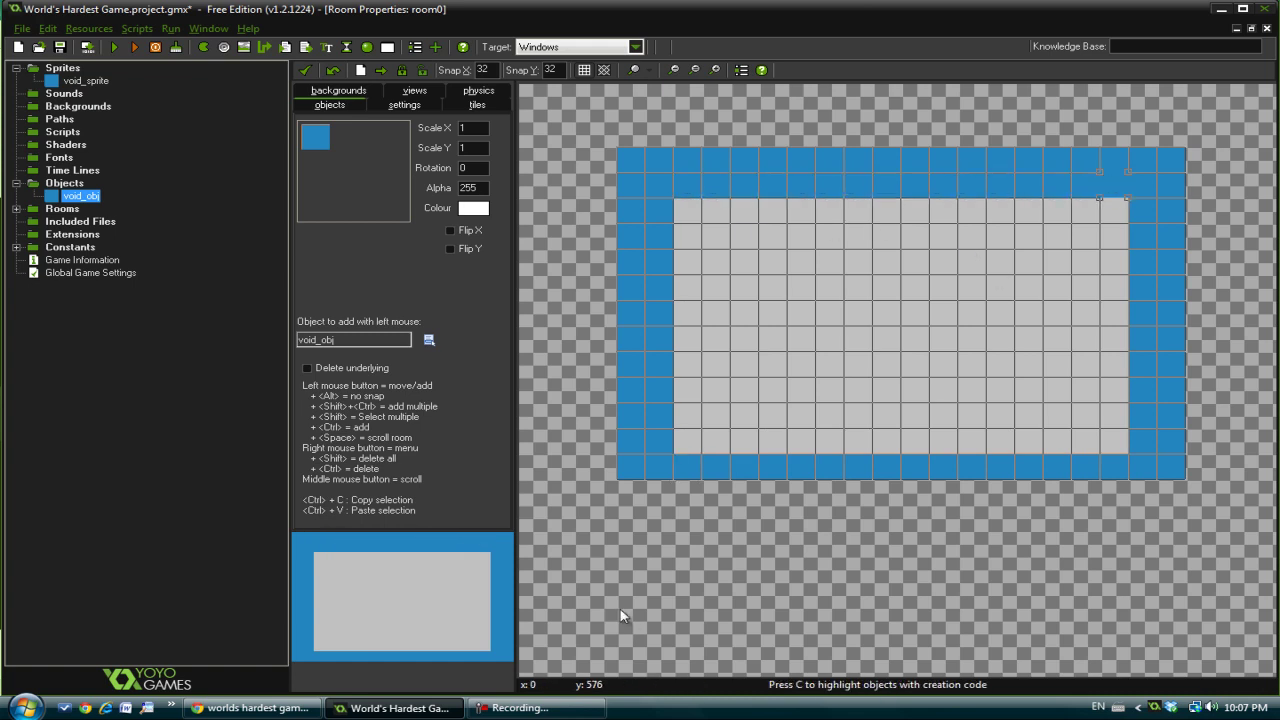
left_click(695, 445, "ctrl+shift")
left_click_drag(700, 445, 1117, 446, "ctrl+shift")
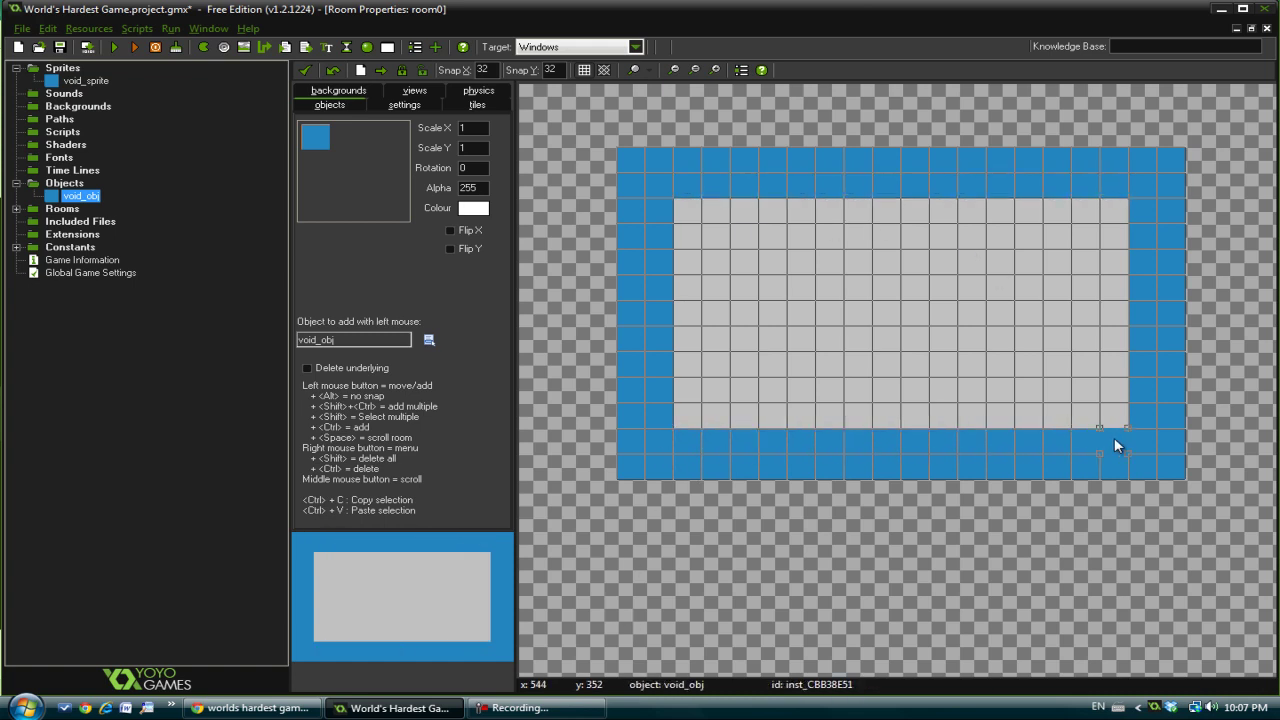
left_click_drag(686, 210, 1093, 212, "ctrl+shift")
left_click(801, 211, "ctrl+shift")
left_click_drag(690, 412, 1125, 412, "ctrl+shift")
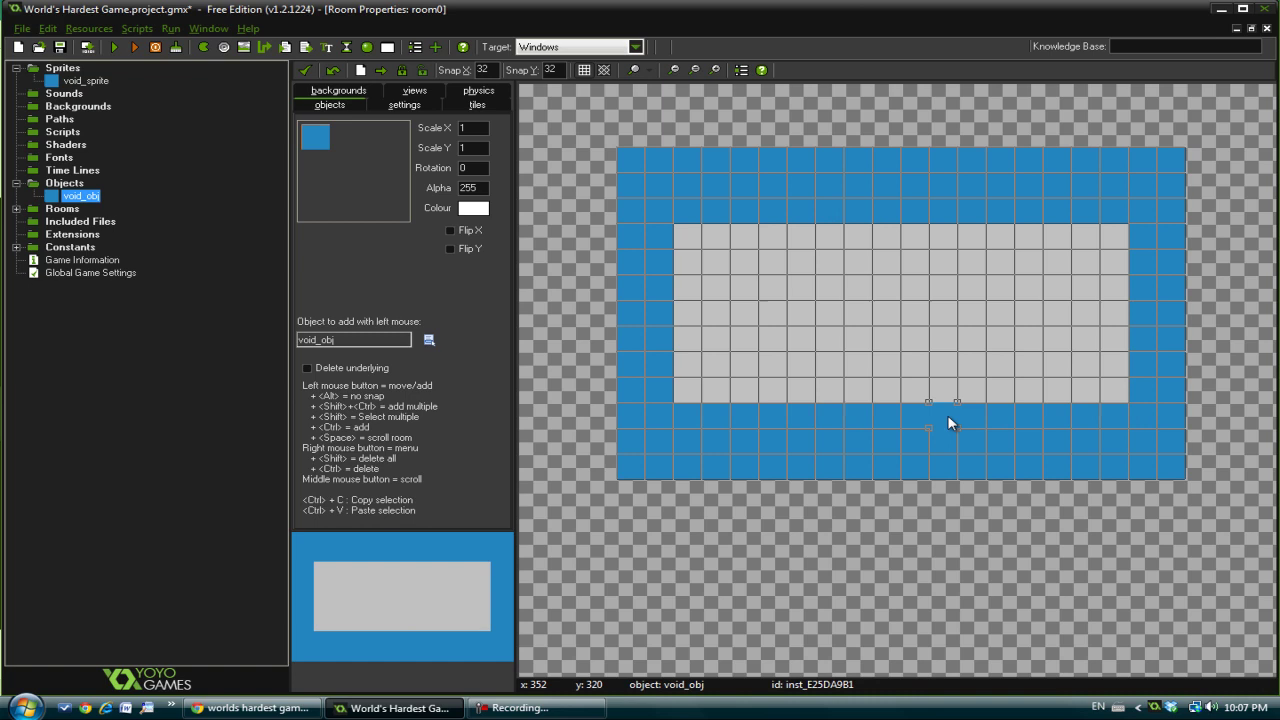
Check the reference level, then notch the upper-left and lower-left floor corners with void_obj.
left_click(530, 708)
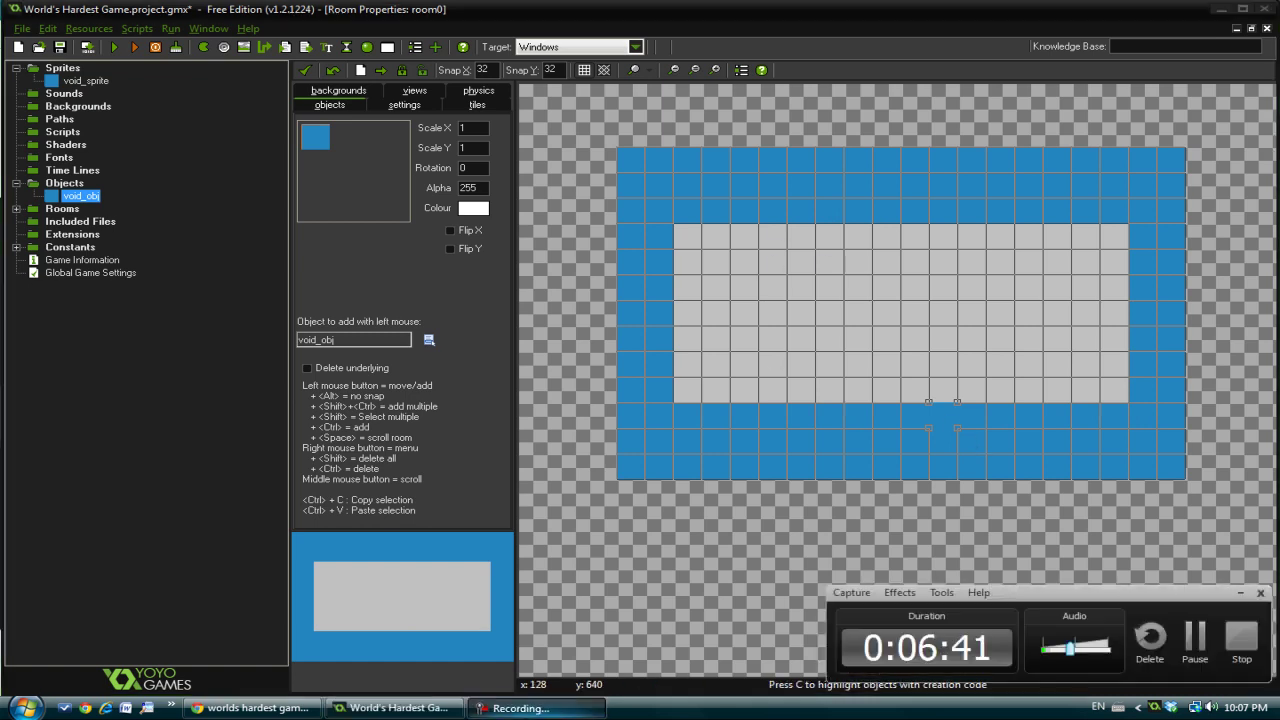
left_click(250, 708)
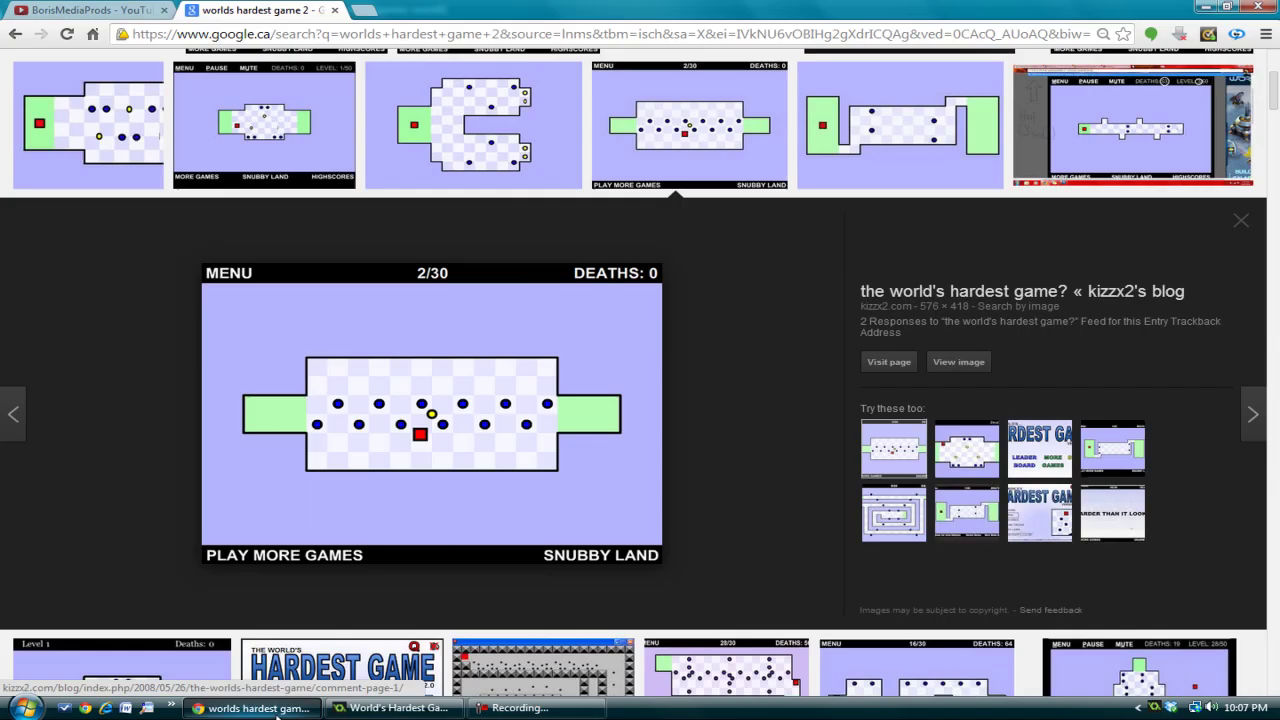
left_click(354, 710)
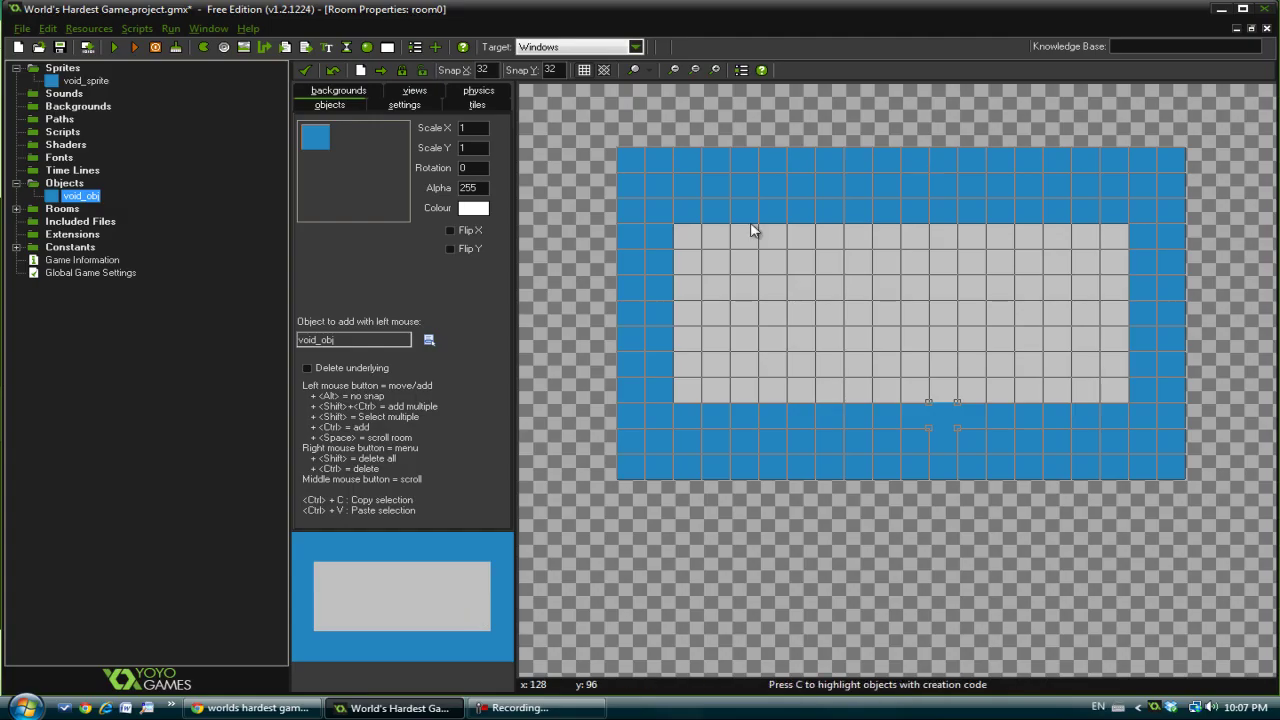
left_click(687, 262)
left_click(715, 264)
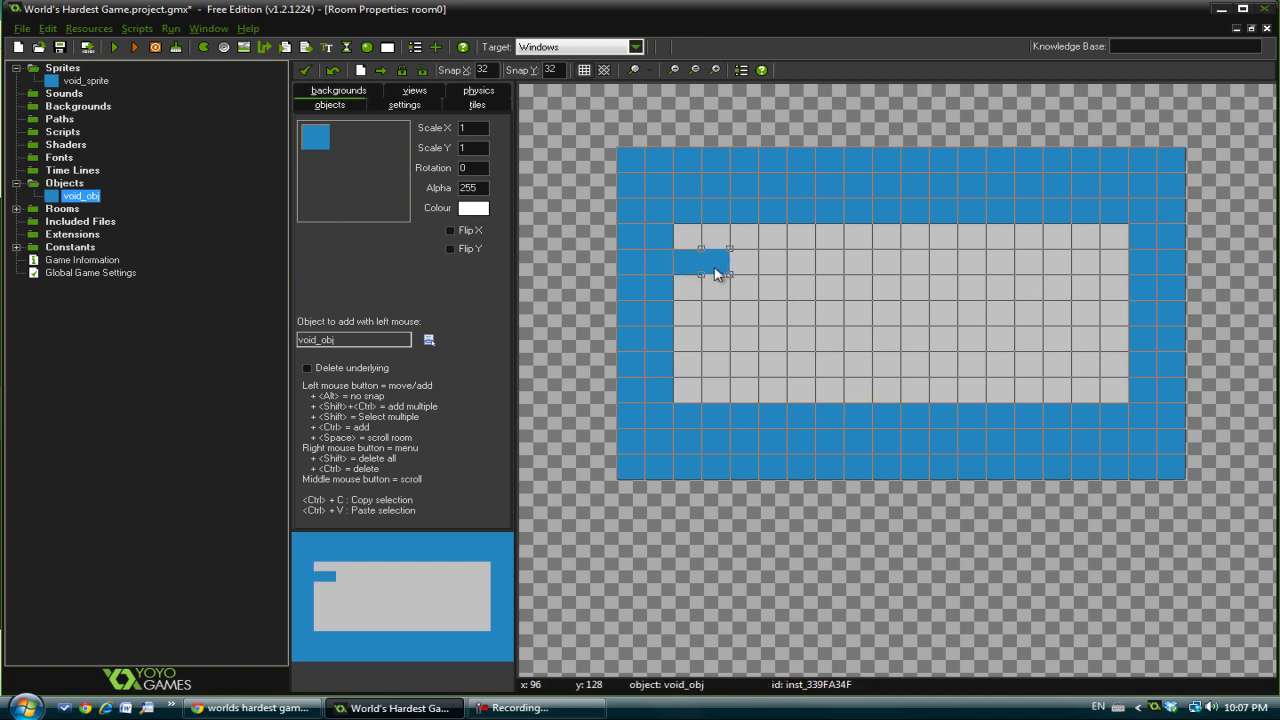
left_click(688, 342)
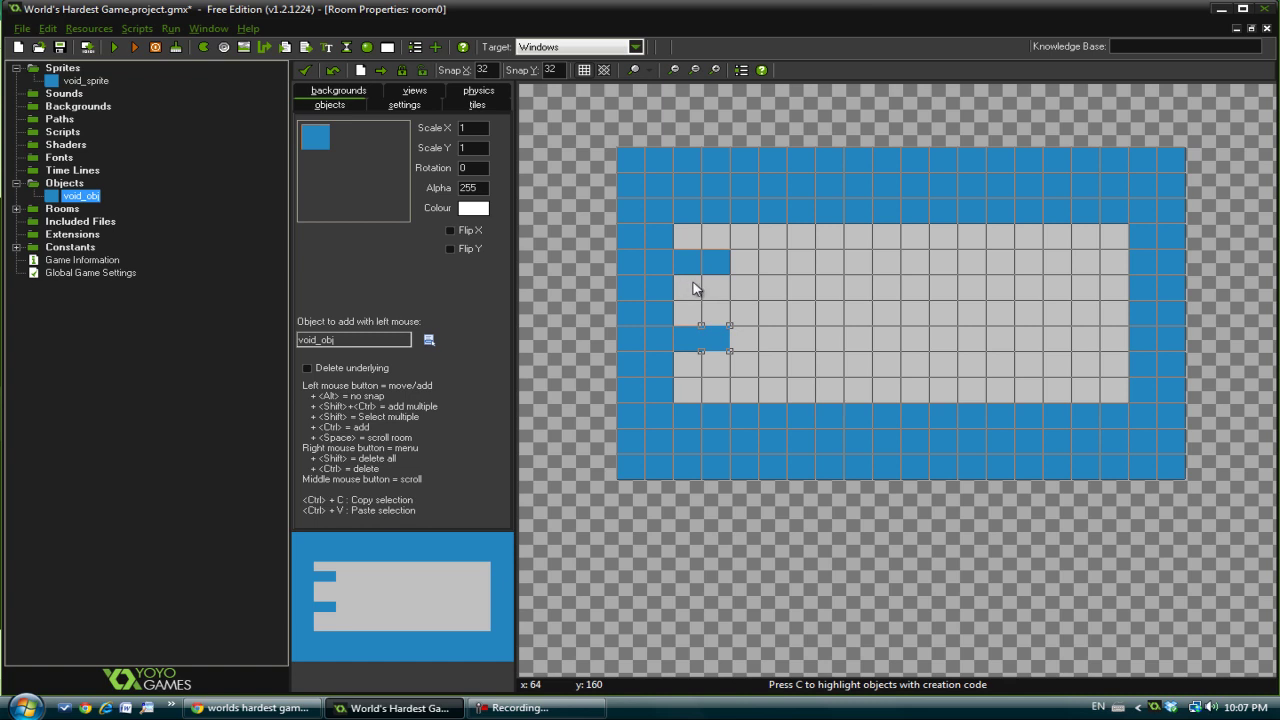
key("ctrl+z")
key("ctrl+z")
key("ctrl+z")
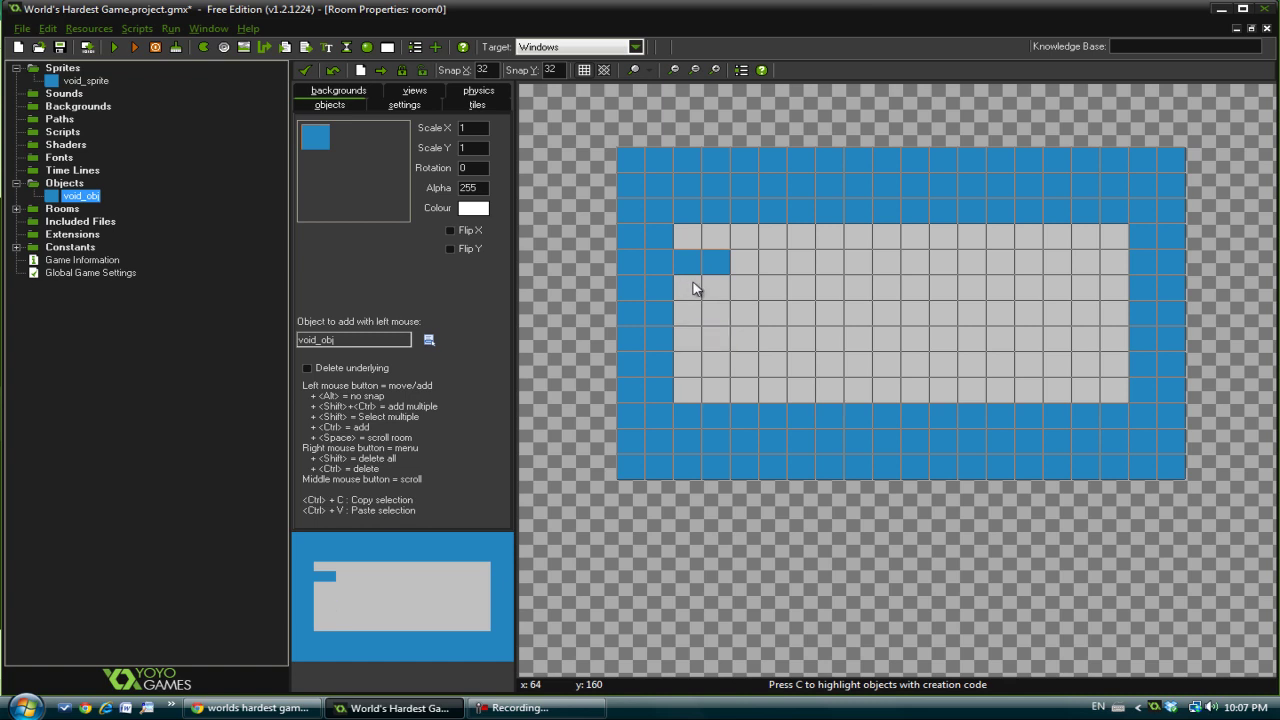
left_click(687, 365)
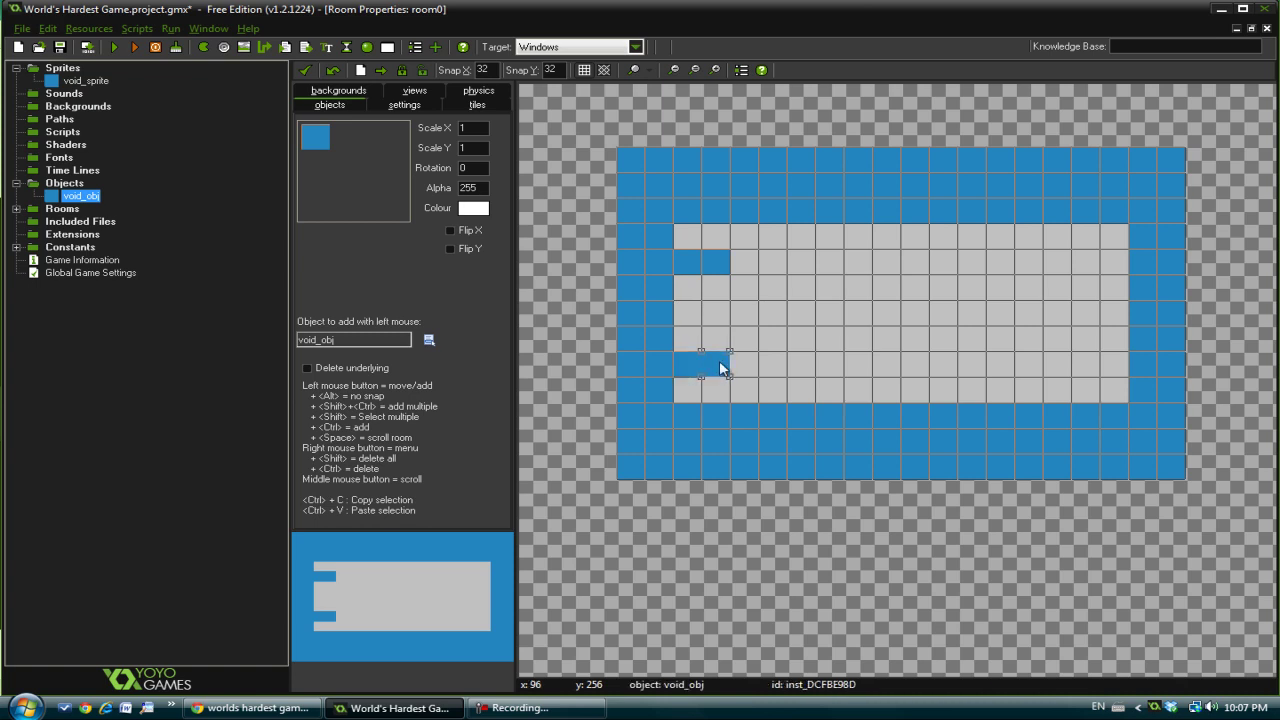
left_click(688, 230)
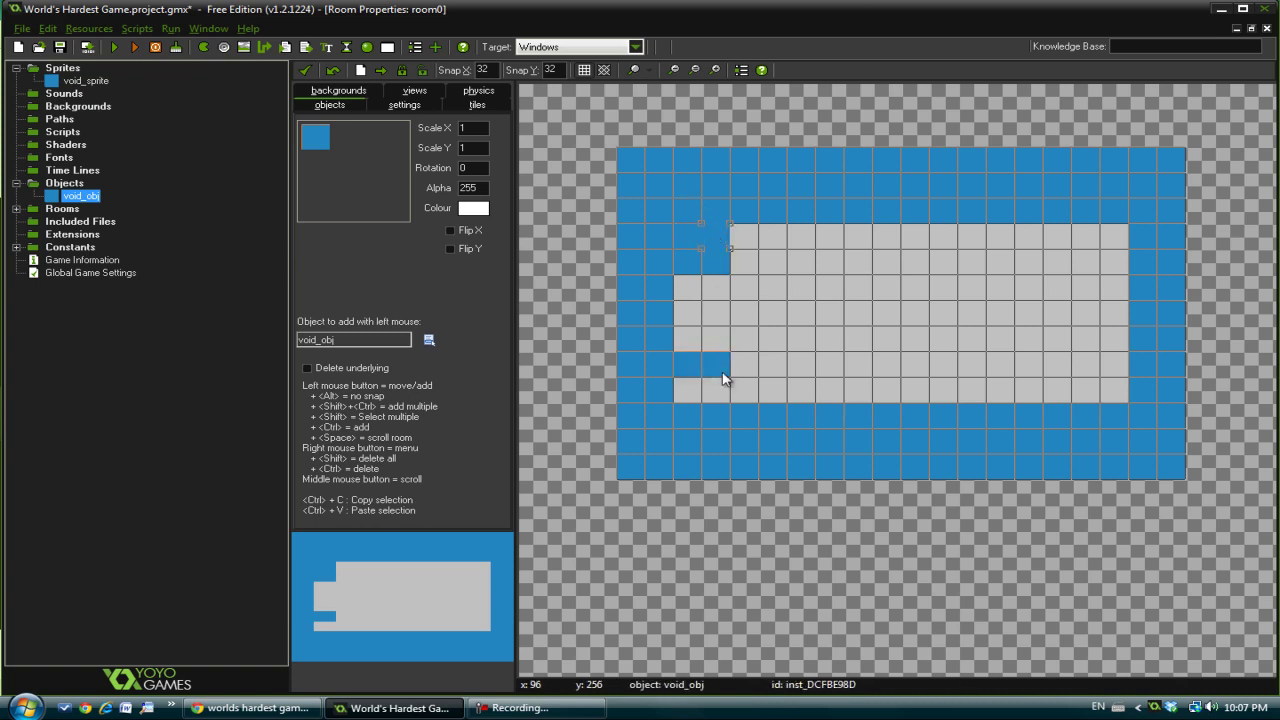
left_click(689, 387)
Widen both left corner notches and start the lower-right notch.
left_click(744, 236)
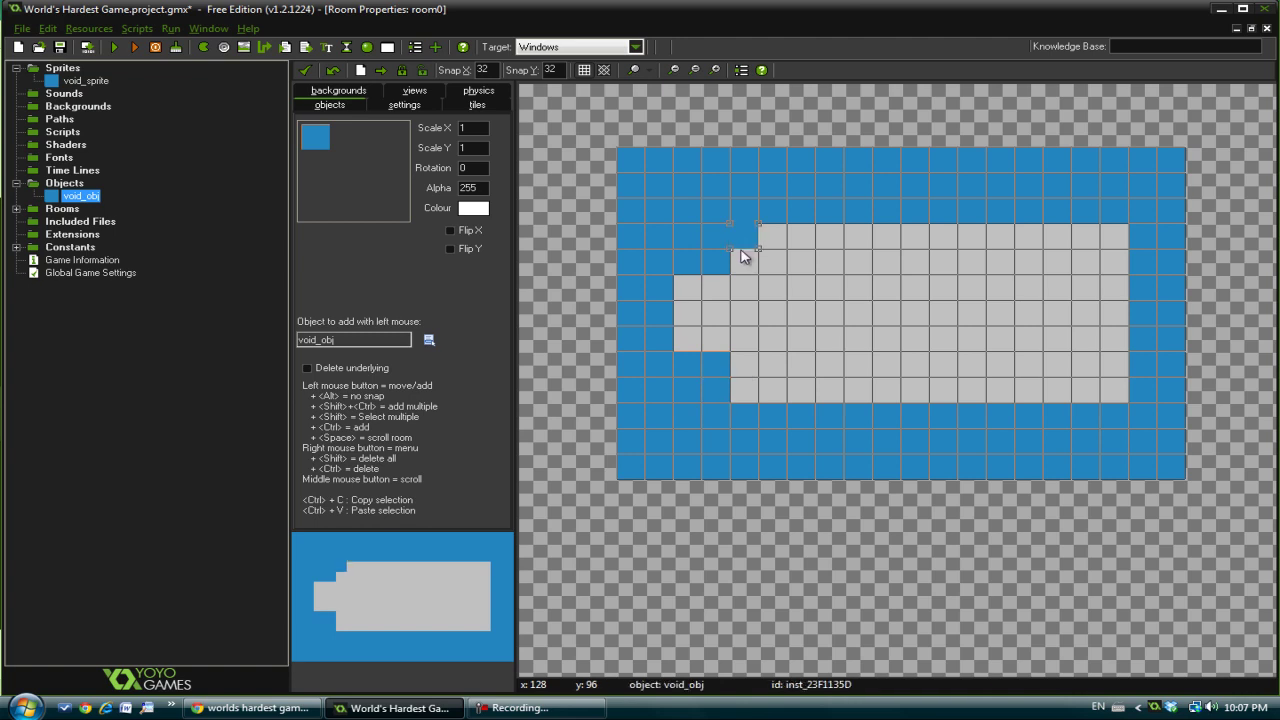
left_click(744, 261)
left_click(744, 388)
left_click(744, 362)
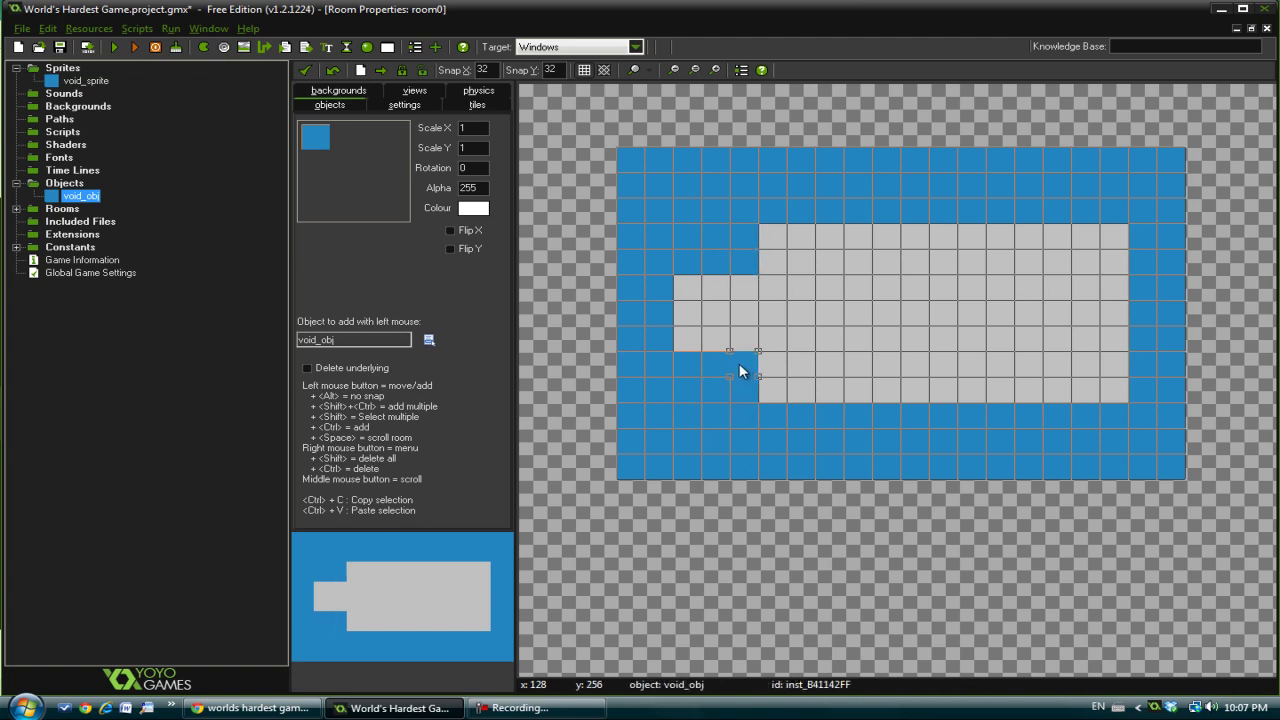
left_click(1114, 389)
left_click(1057, 389)
Fill in the lower-right and upper-right corner notches with void_obj blocks.
left_click(1057, 363)
left_click(1085, 363)
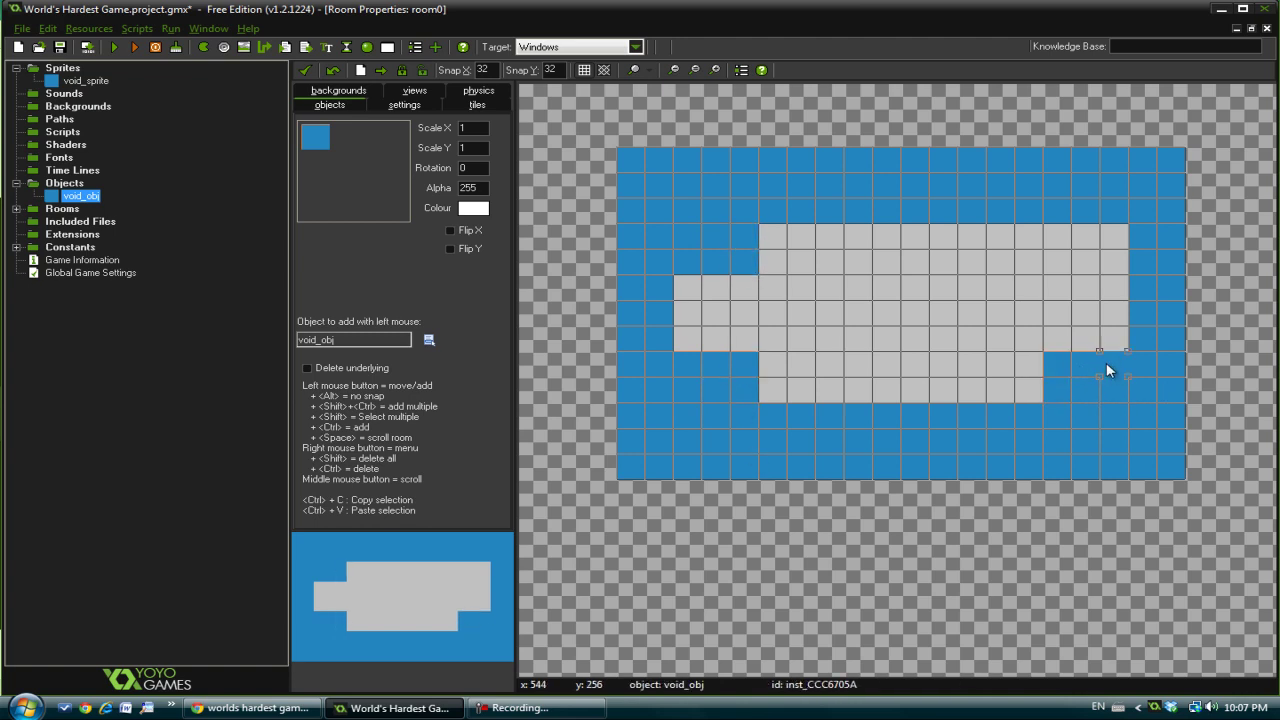
left_click(1057, 262)
left_click(1085, 262)
left_click(1114, 262)
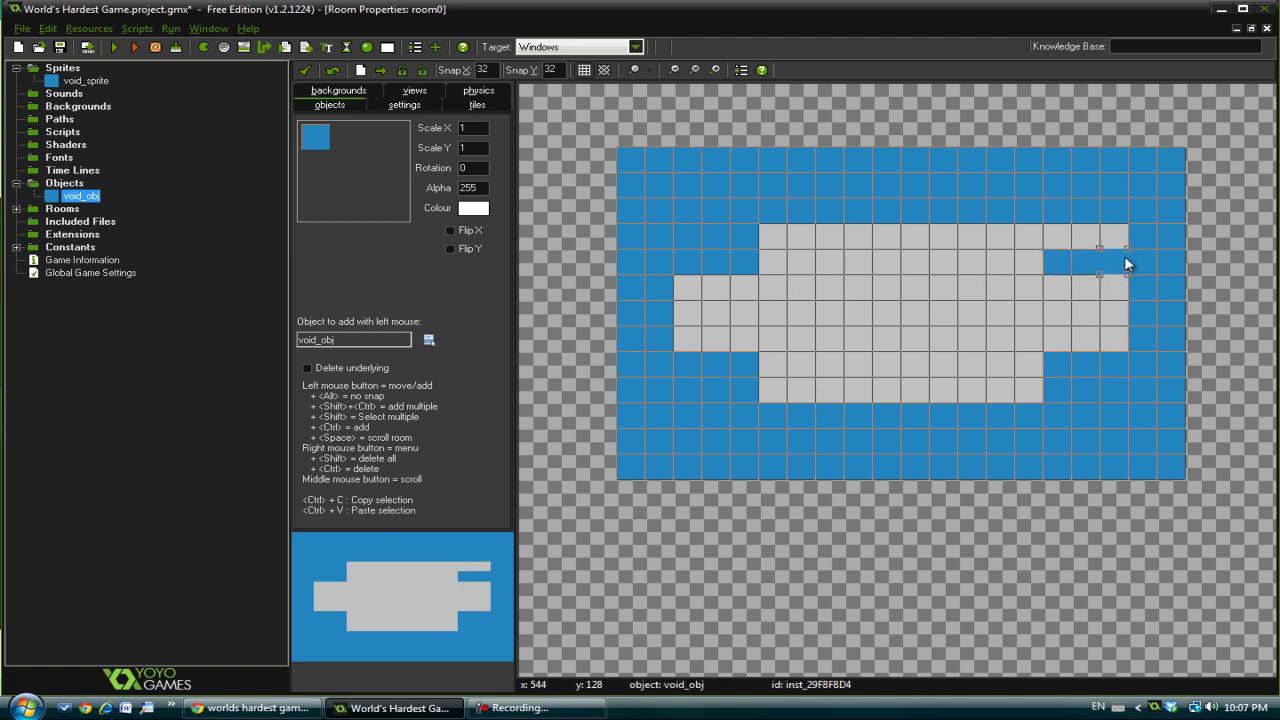
left_click(1085, 236)
left_click(1057, 236)
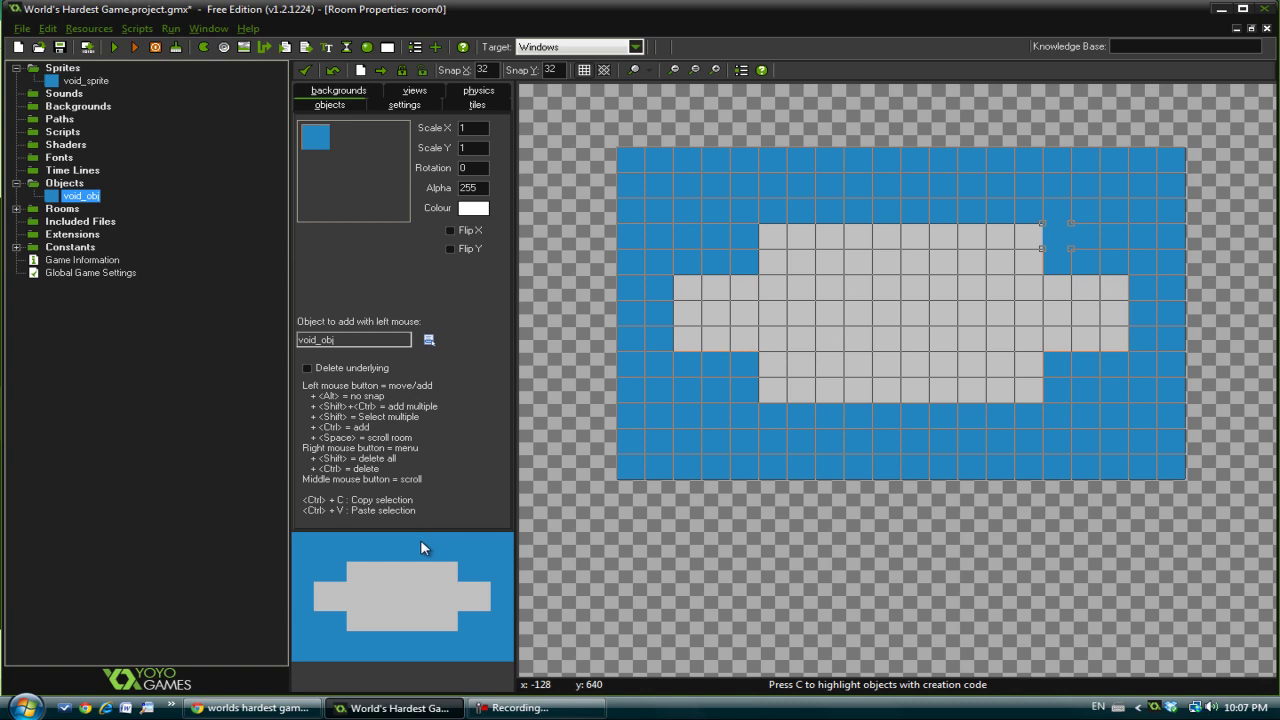
left_click(255, 708)
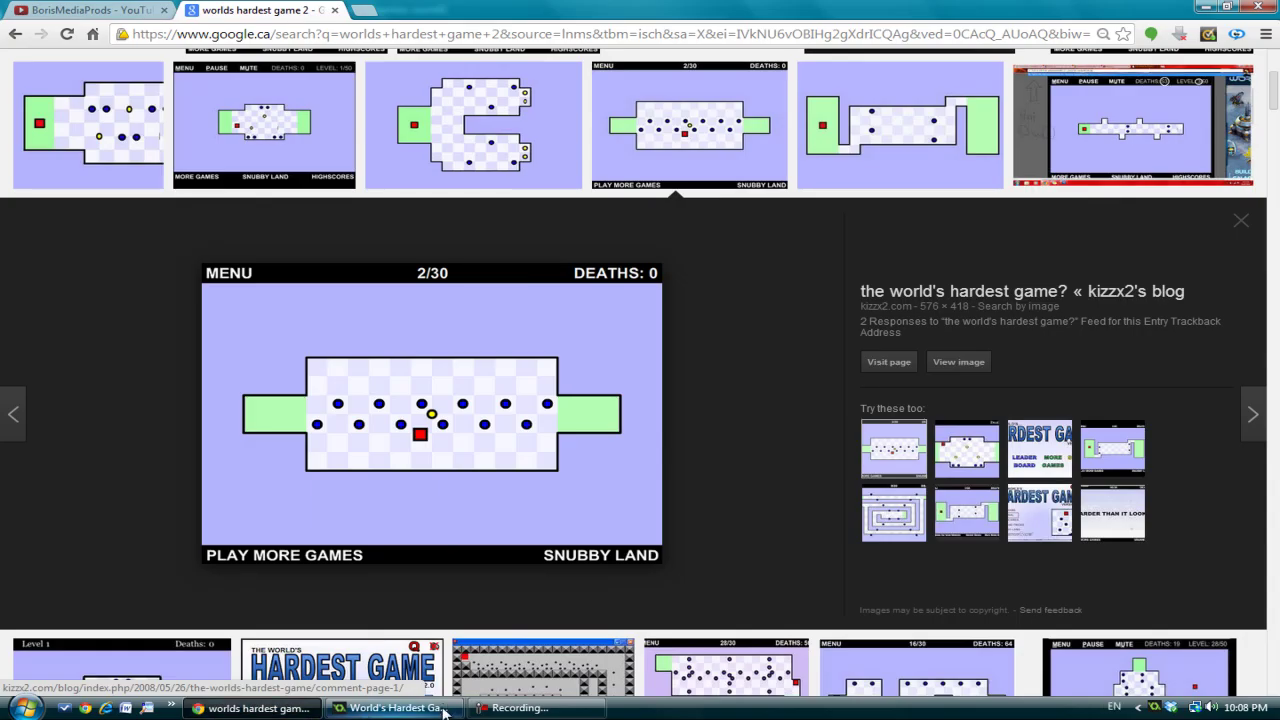
left_click(551, 708)
left_click(551, 710)
left_click(347, 715)
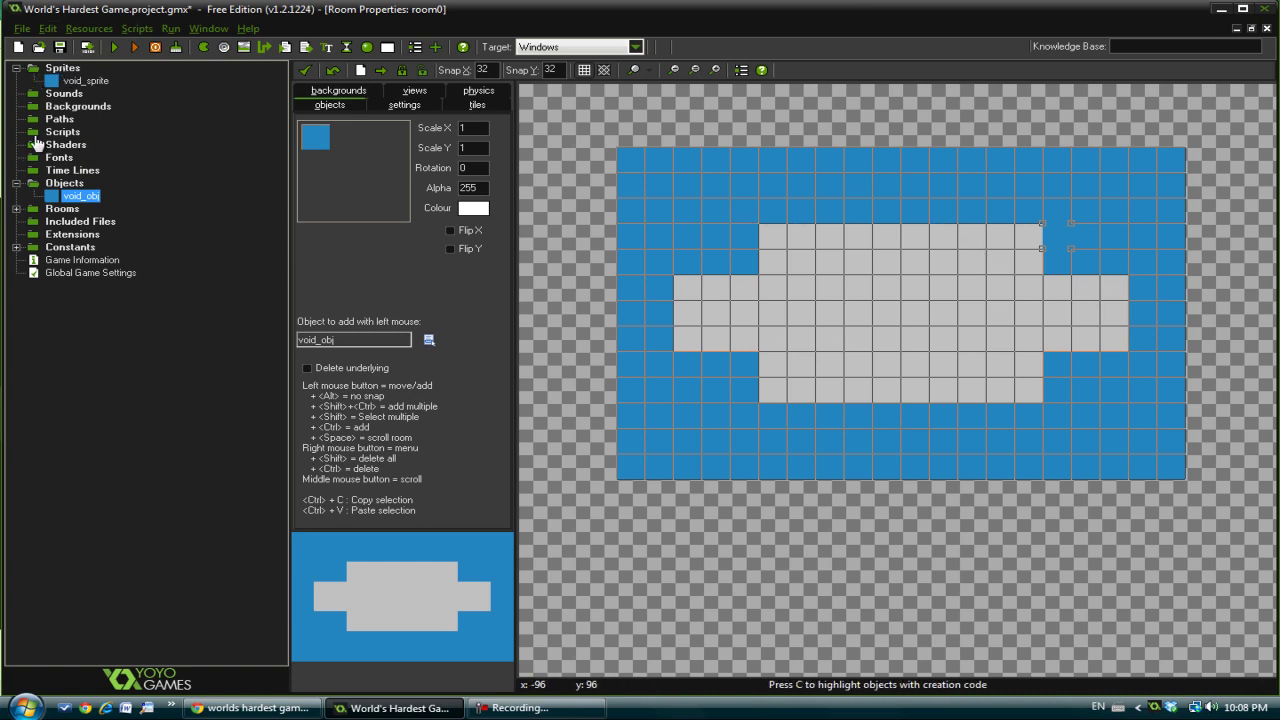
Create a new sprite named player_sprite.
right_click(12, 69)
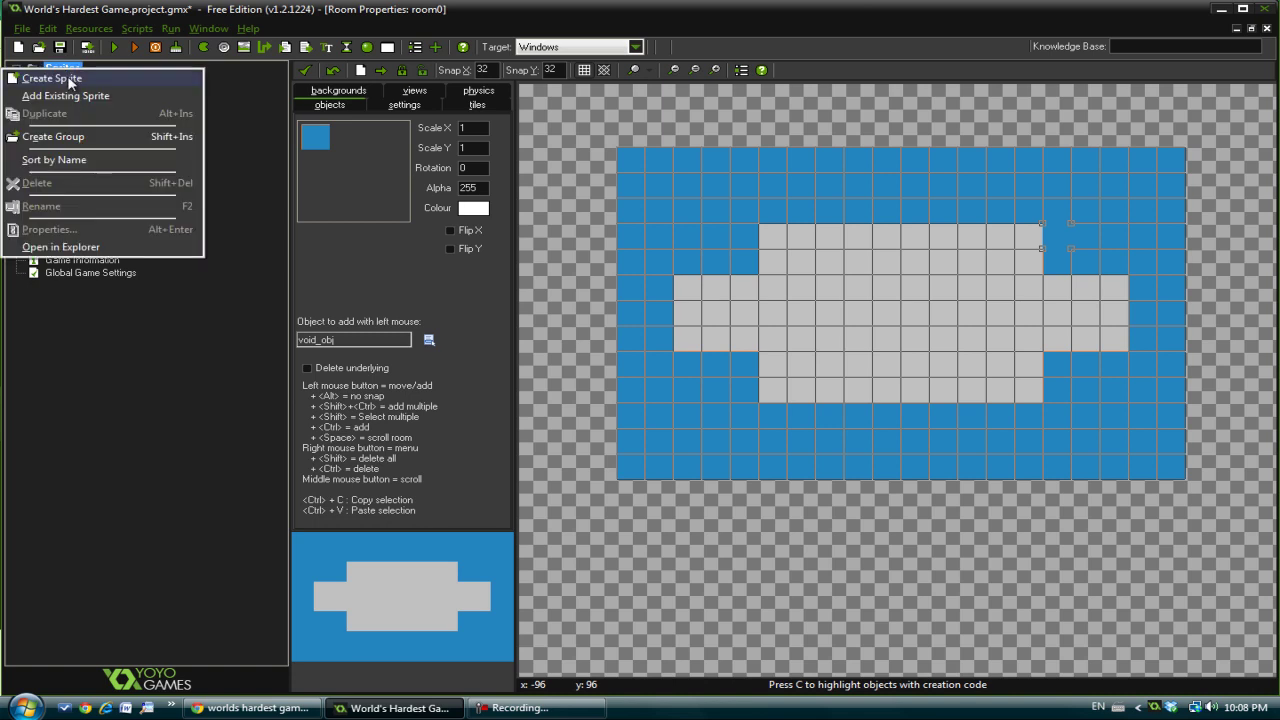
left_click(70, 80)
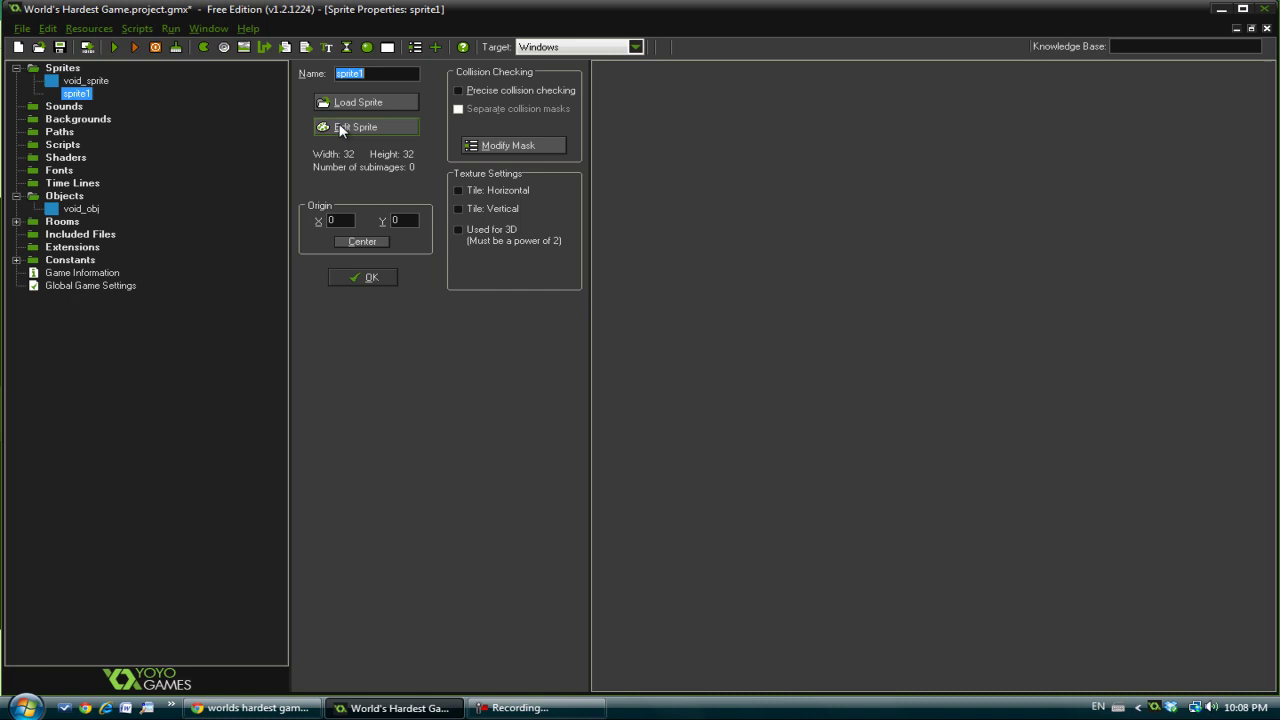
type("s")
type("pla")
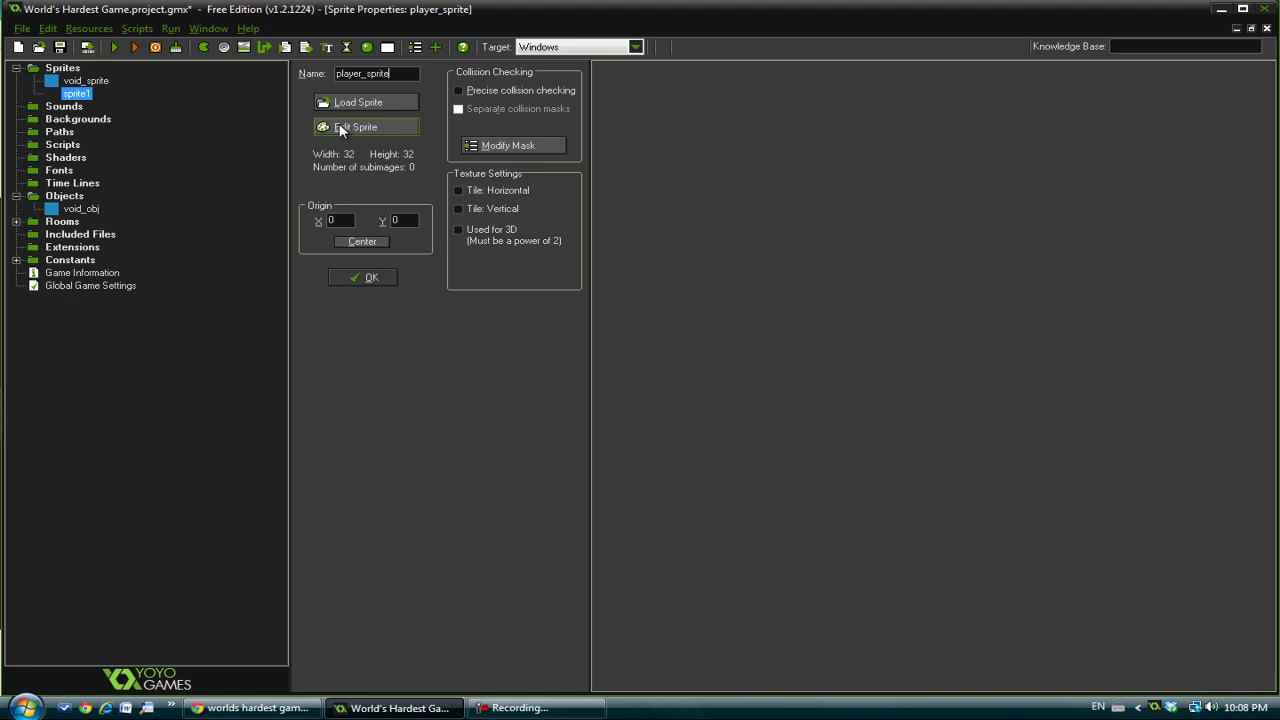
left_click(365, 279)
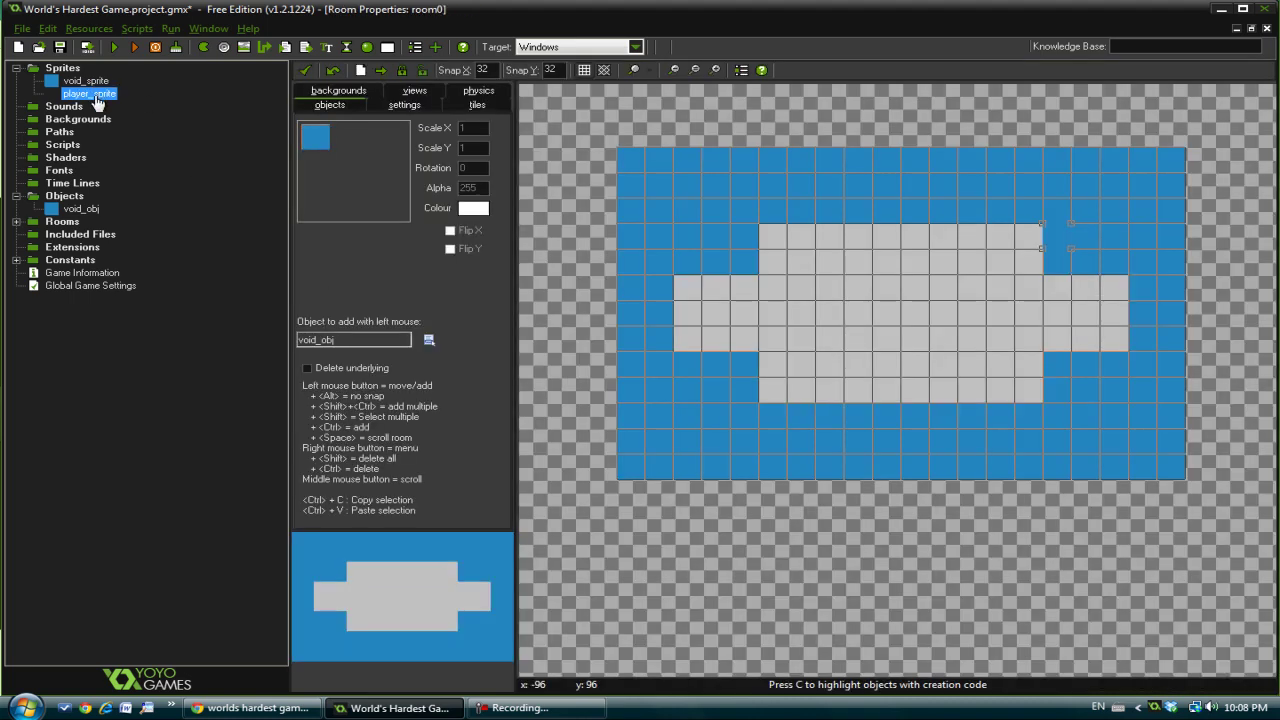
Give player_sprite a new blank 16×16 image and open it for pixel drawing.
double_click(89, 93)
left_click(377, 126)
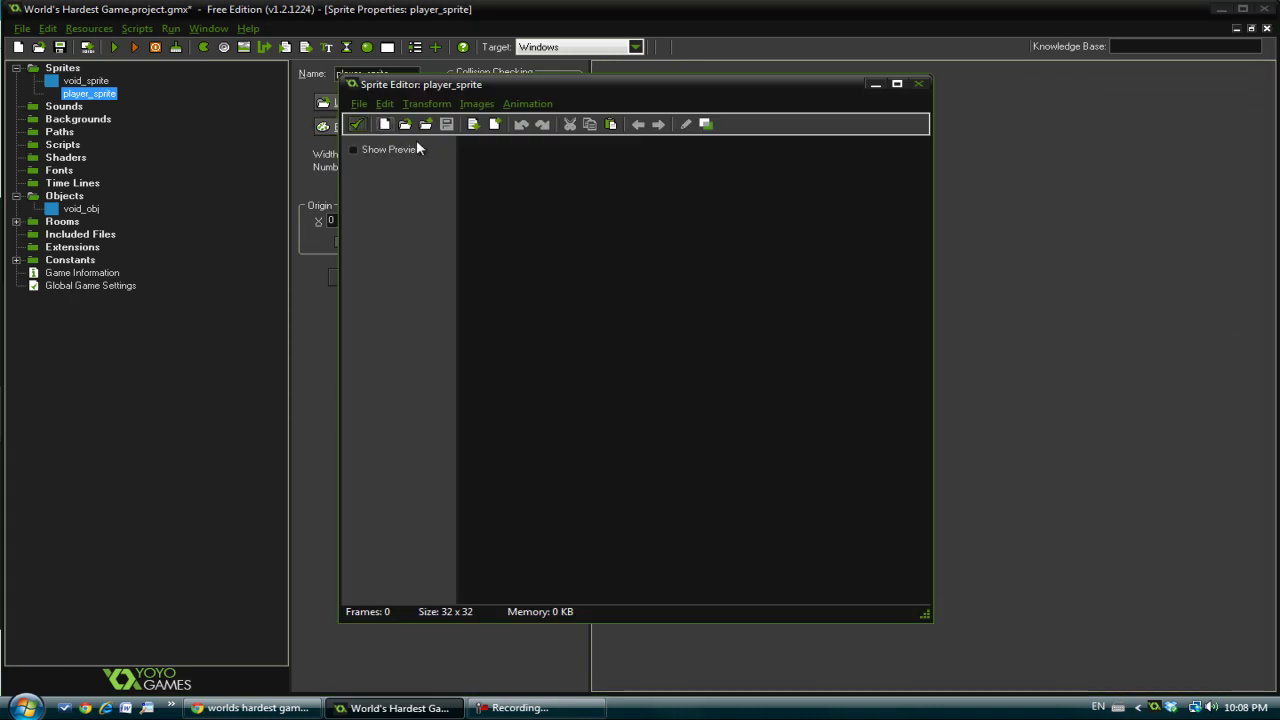
left_click(366, 107)
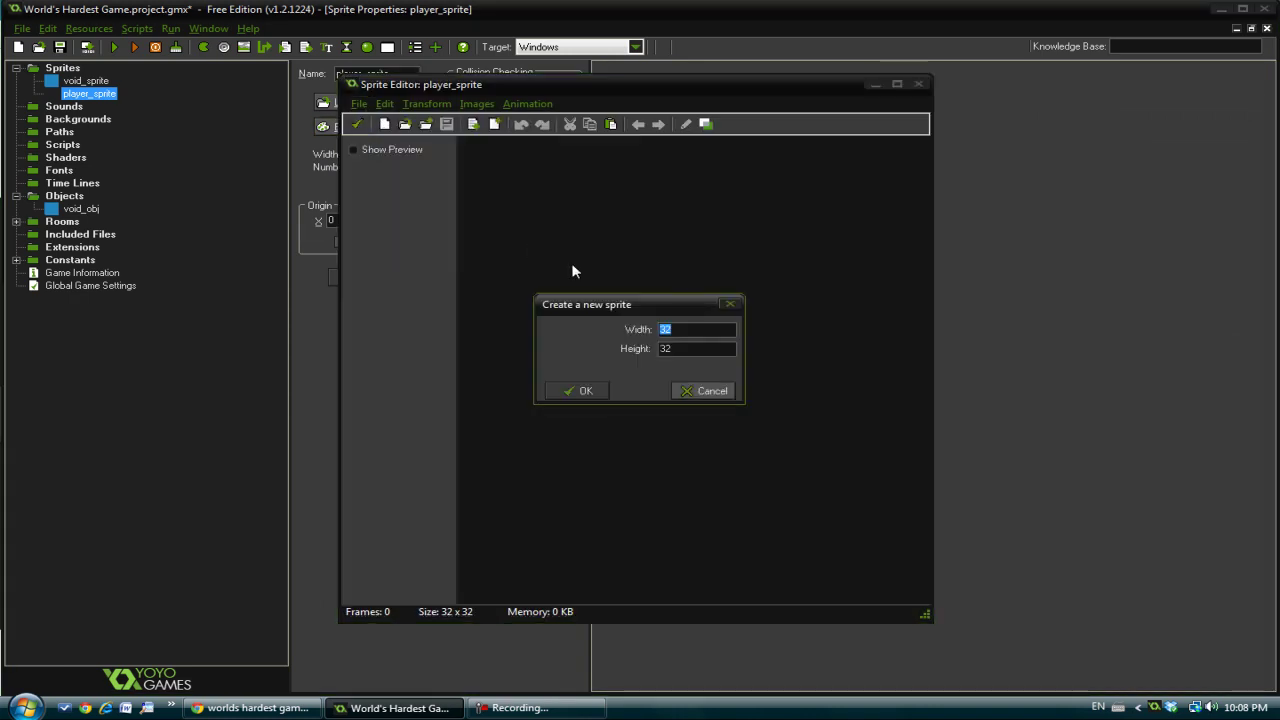
type("1")
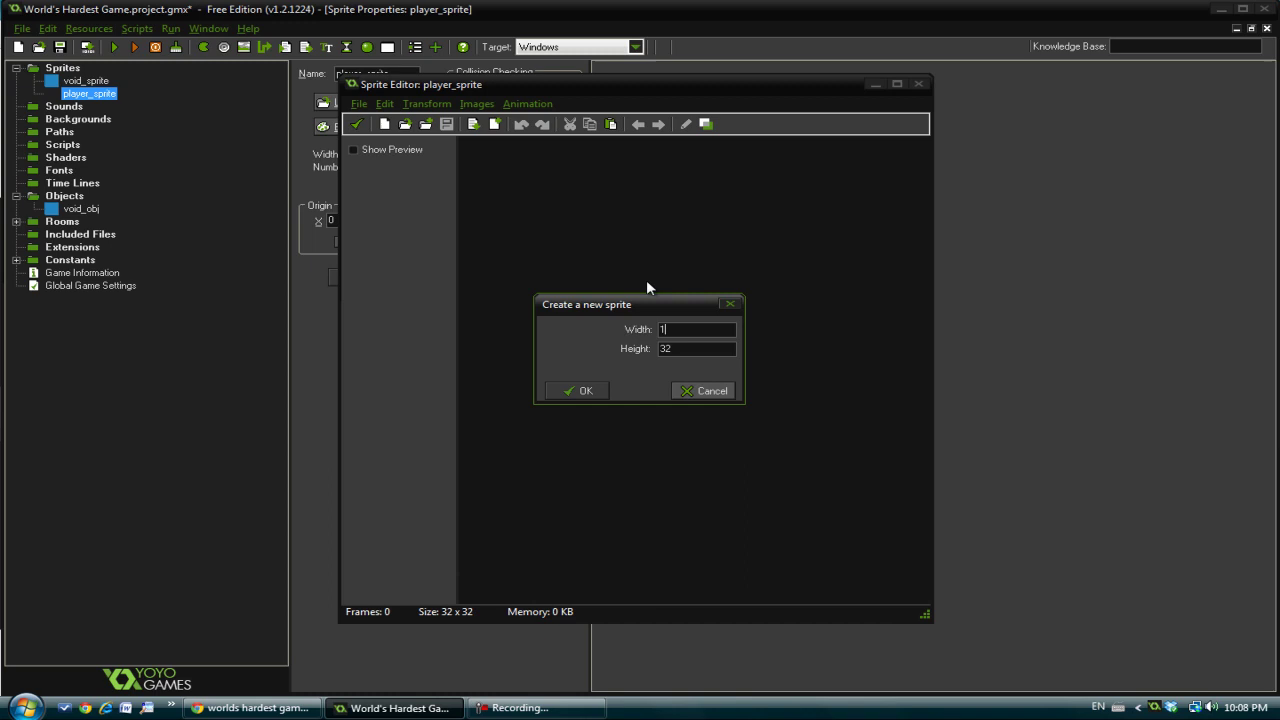
type("65")
key("Tab")
type("1")
type("6")
left_click(576, 388)
double_click(501, 146)
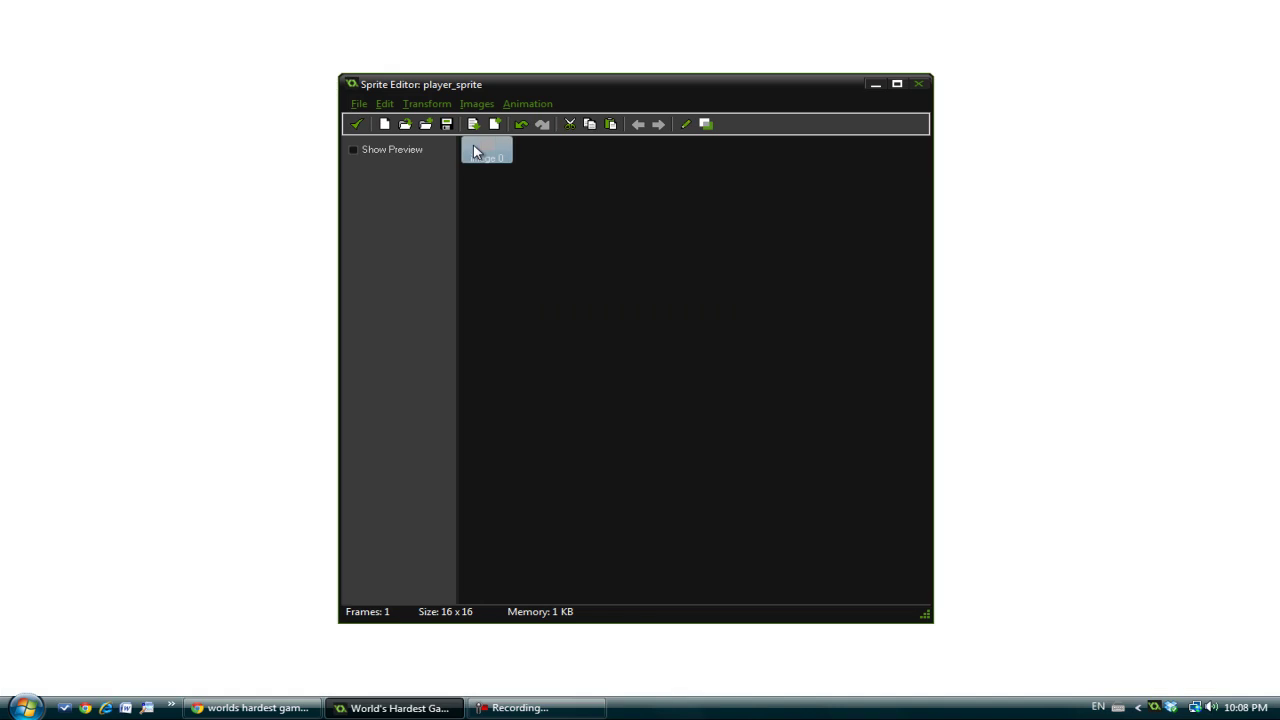
scroll(165, 154, "up", 1)
Fill the whole 16×16 canvas with bright red.
scroll(177, 150, "up", 1)
scroll(177, 150, "up", 2)
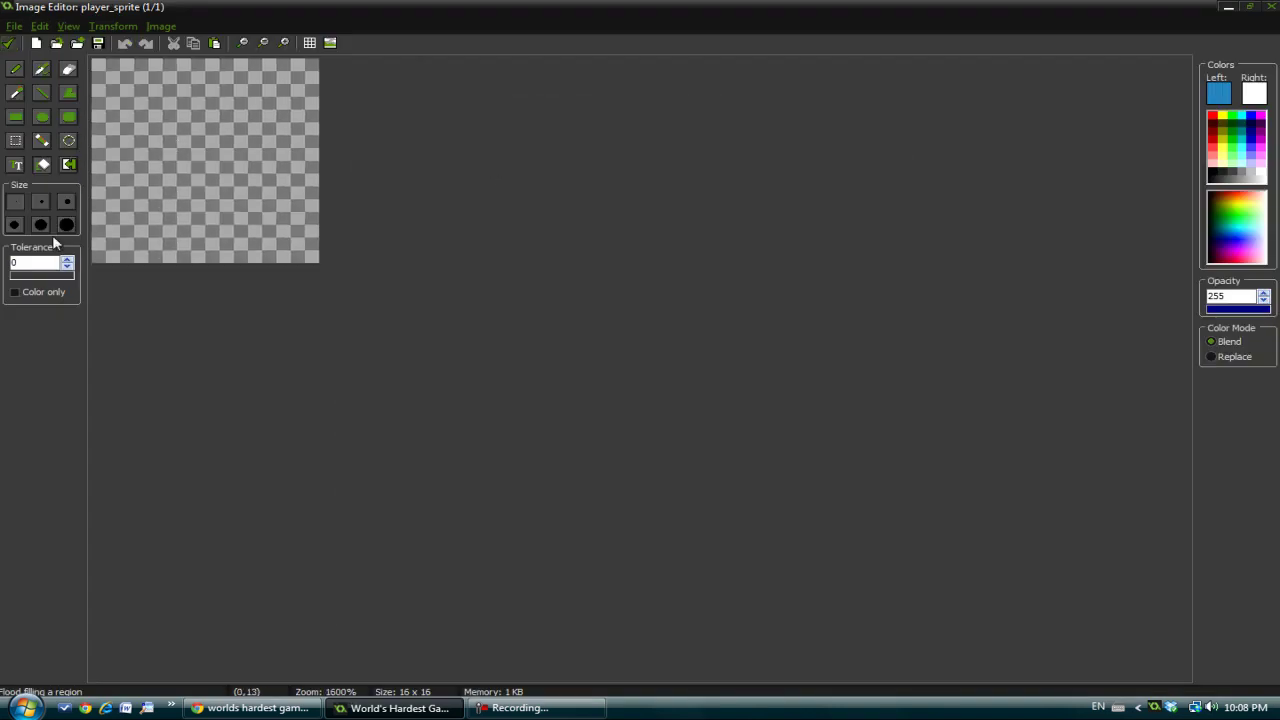
left_click(1218, 136)
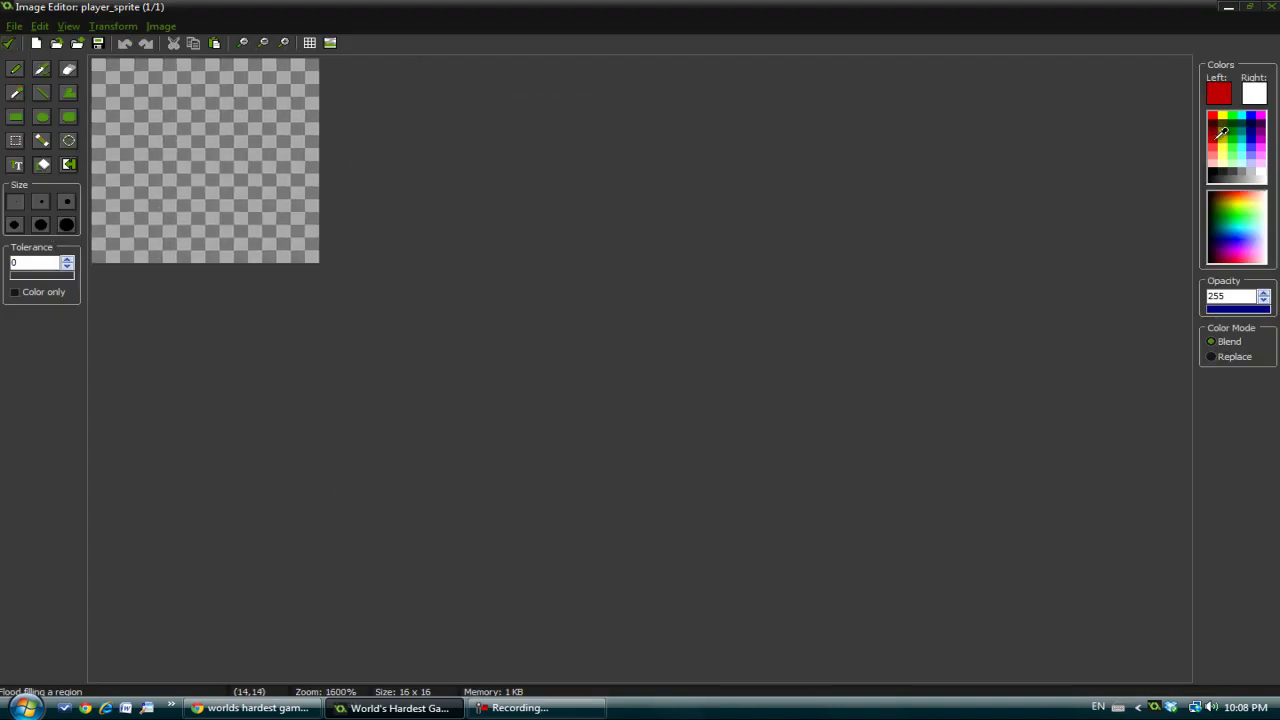
left_click(1218, 116)
left_click(172, 152)
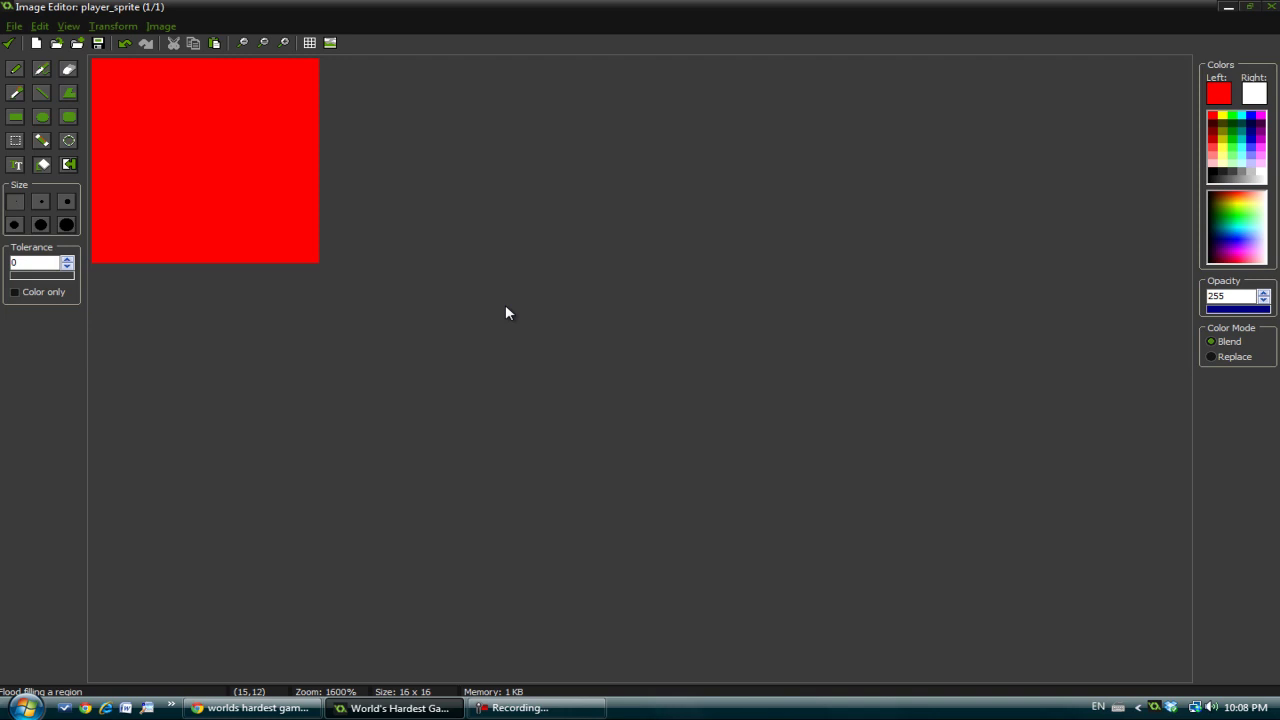
Pencil a black border along all four edges, undoing stray pixels.
left_click(1214, 174)
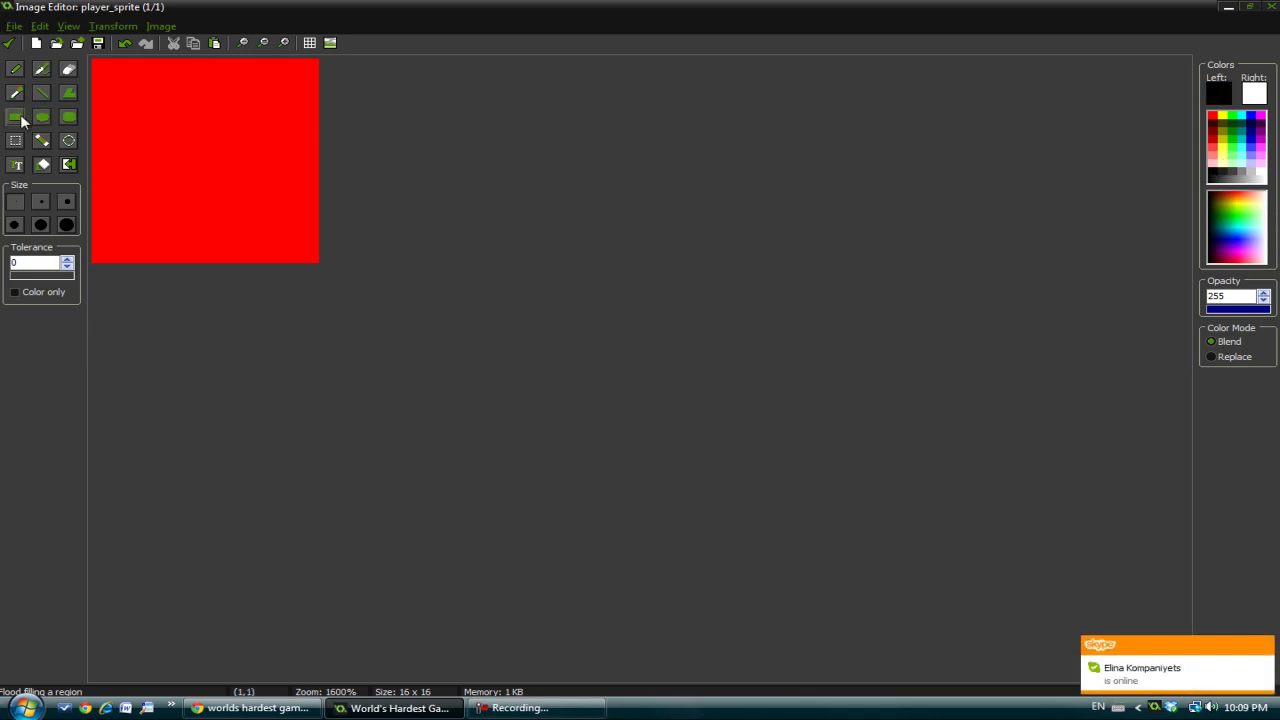
left_click(41, 92)
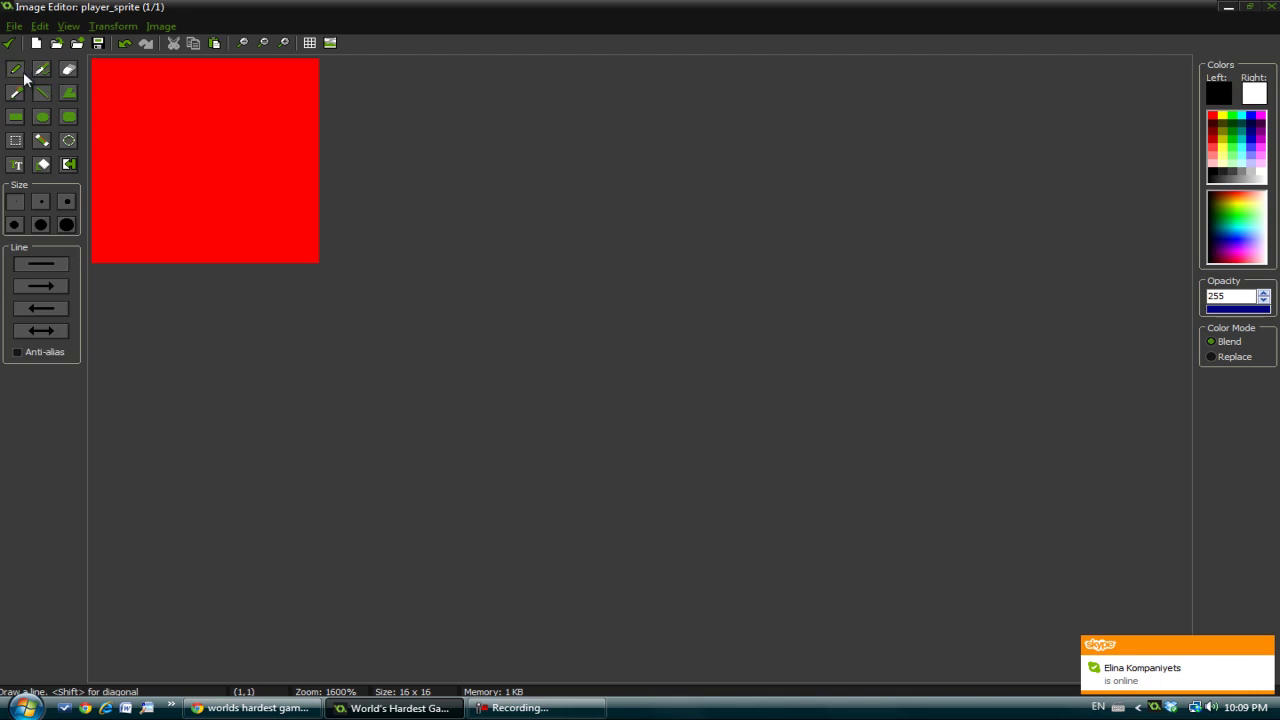
left_click(15, 69)
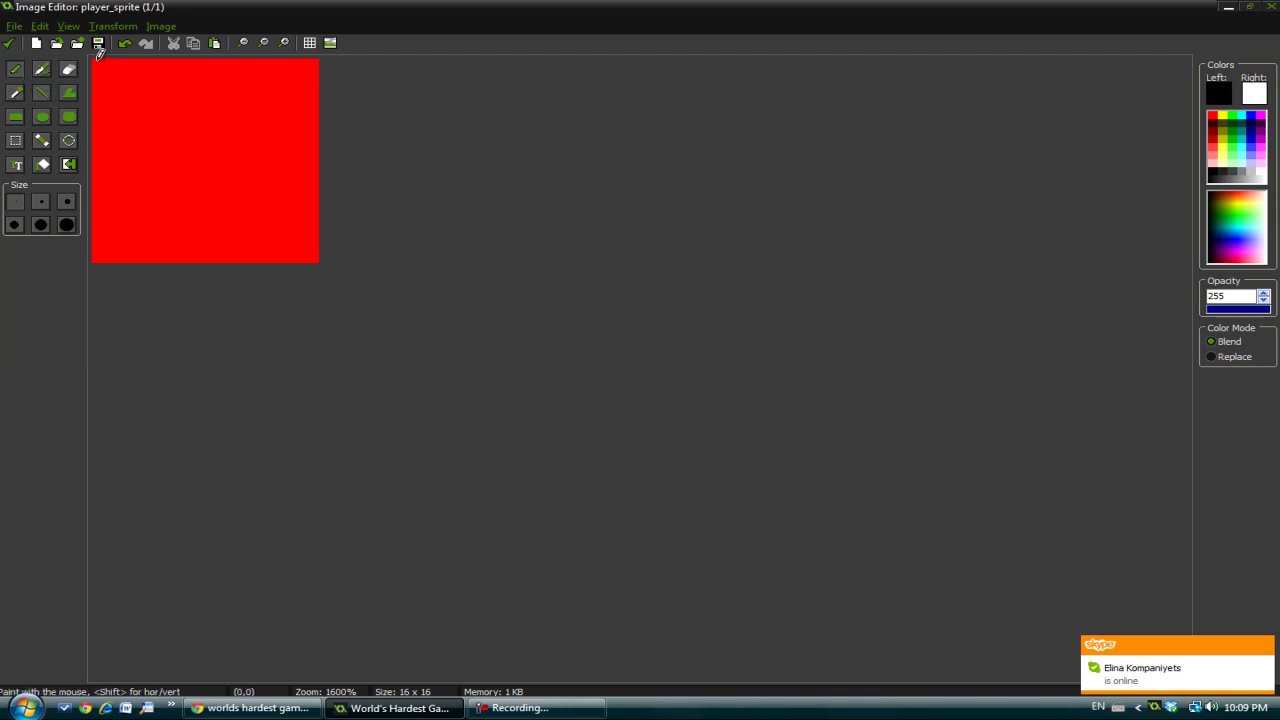
mouse_move(98, 60)
left_mouse_down()
mouse_move(97, 249)
mouse_move(129, 253)
mouse_move(314, 251)
mouse_move(314, 86)
mouse_move(312, 58)
mouse_move(113, 58)
mouse_move(109, 232)
left_mouse_up()
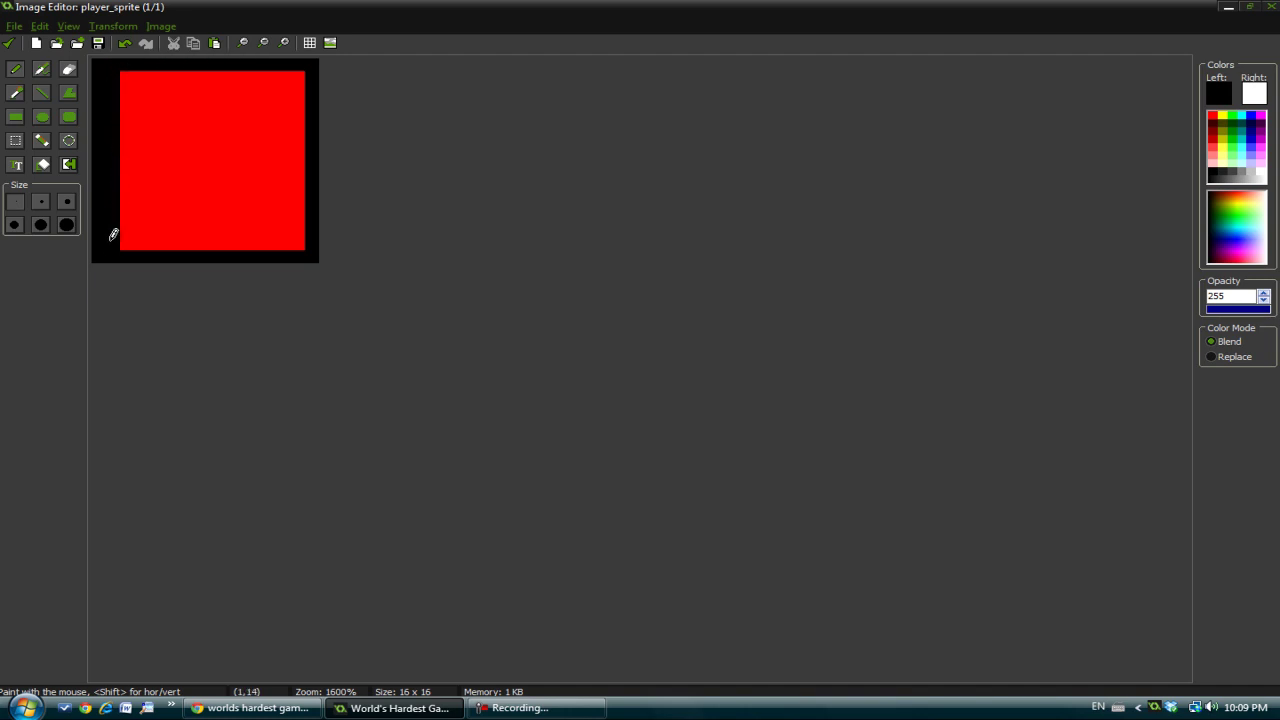
mouse_move(122, 68)
left_mouse_down()
mouse_move(297, 57)
mouse_move(291, 209)
mouse_move(303, 180)
left_mouse_up()
left_click(304, 86)
key("ctrl+z")
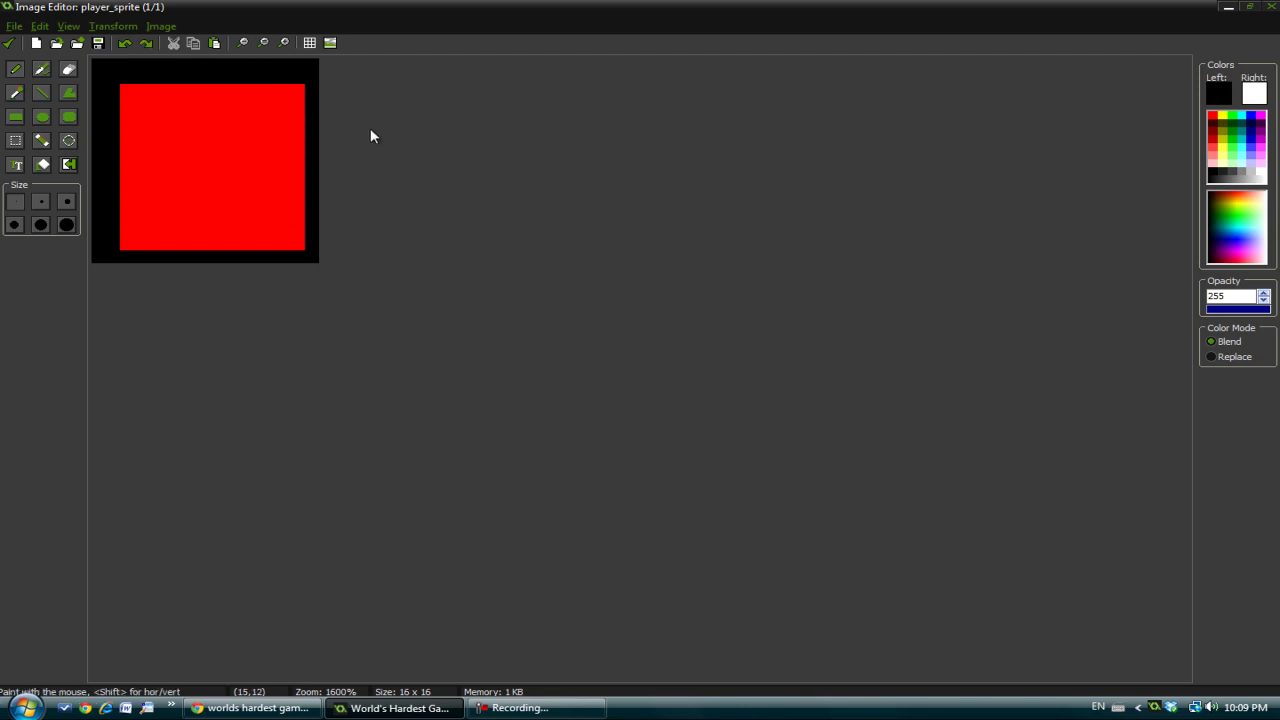
mouse_move(306, 82)
left_mouse_down()
mouse_move(283, 237)
mouse_move(121, 236)
left_mouse_up()
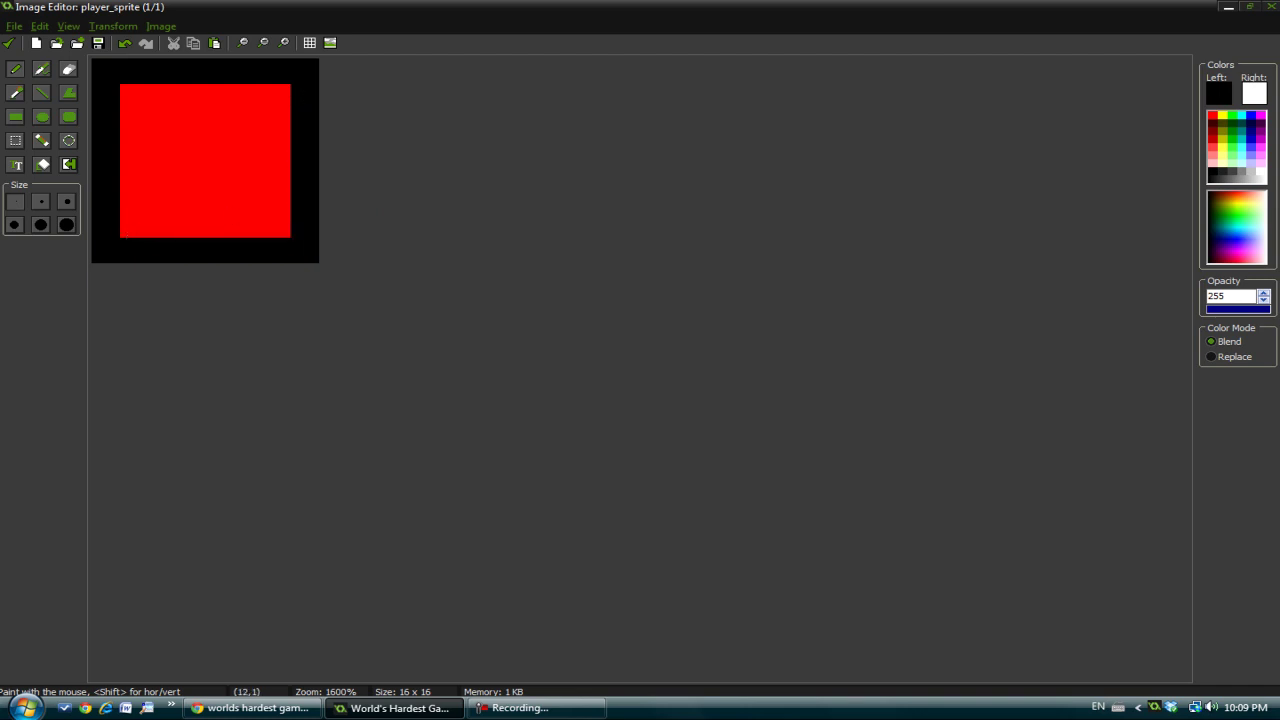
Apply the bordered image and close player_sprite's editors.
left_click(9, 43)
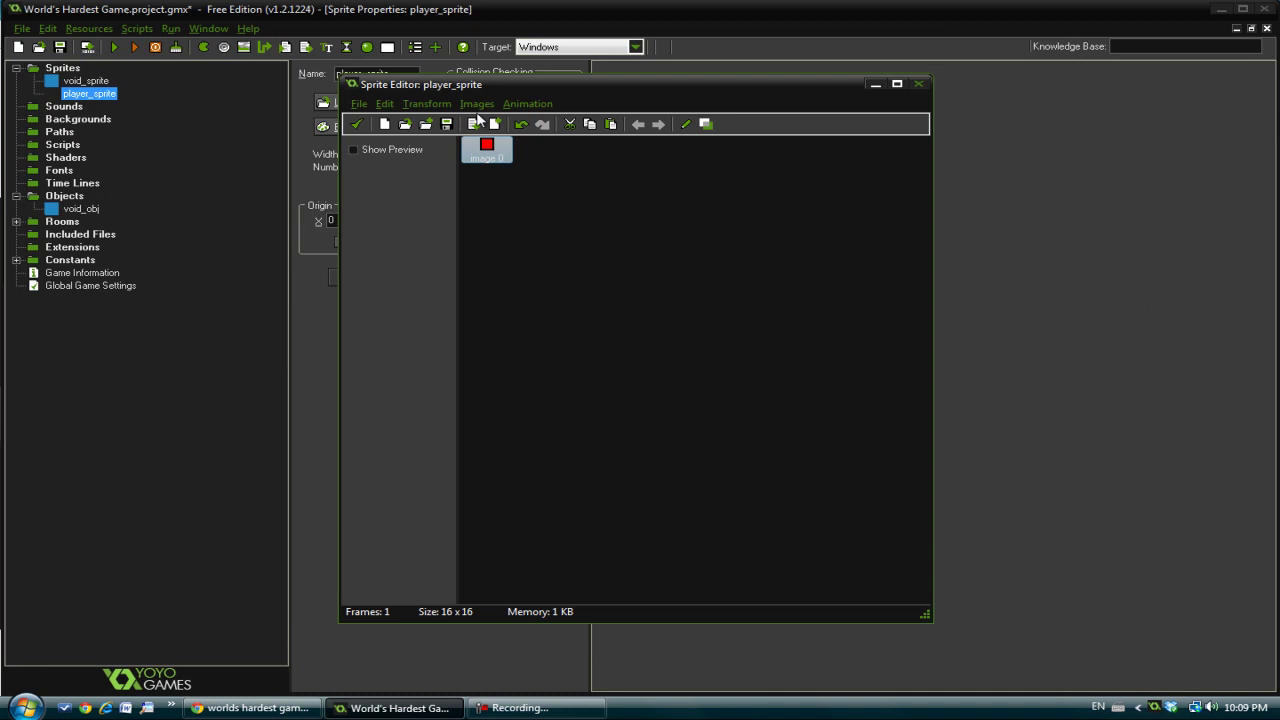
left_click(358, 123)
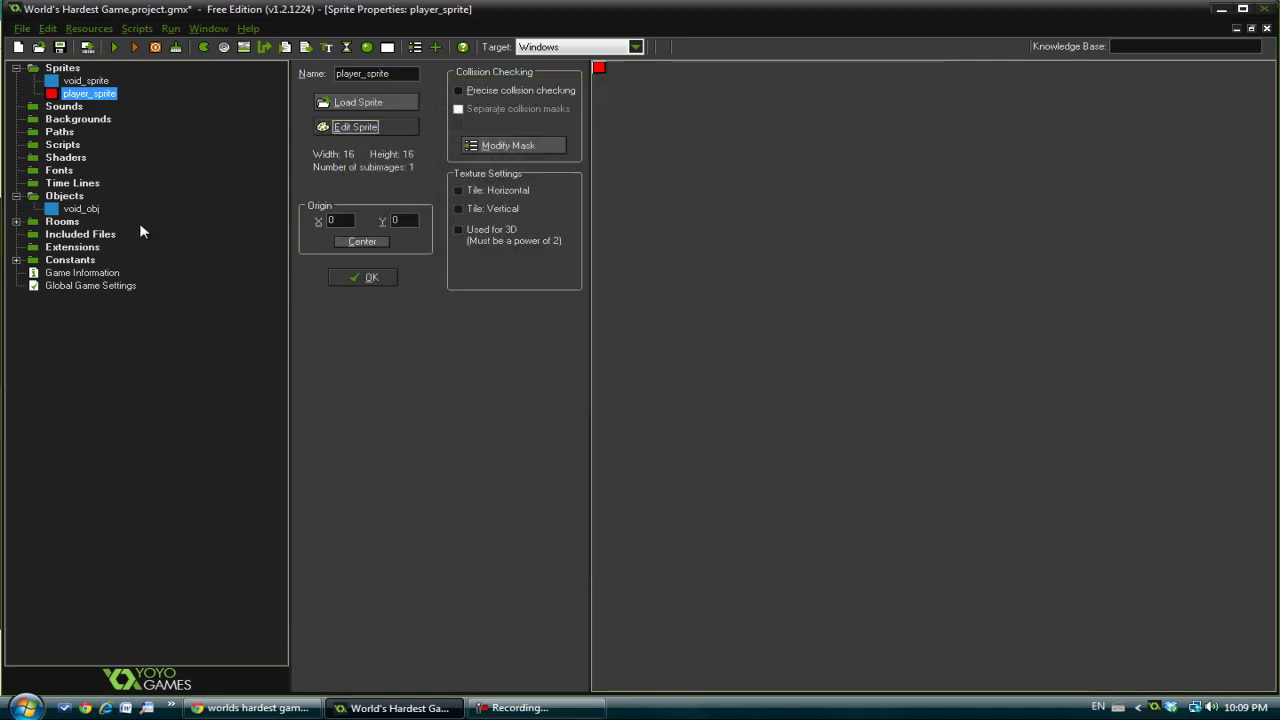
left_click(360, 276)
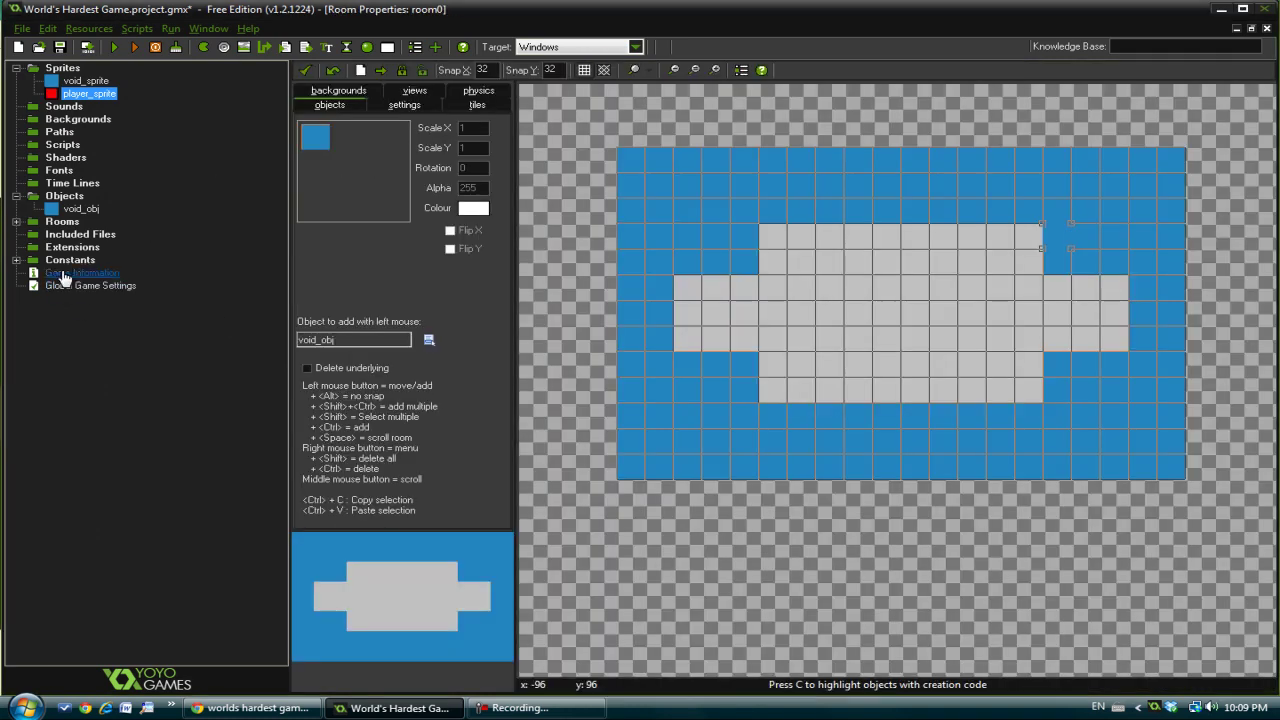
Create an object named player_obj that uses player_sprite.
right_click(60, 197)
left_click(61, 201)
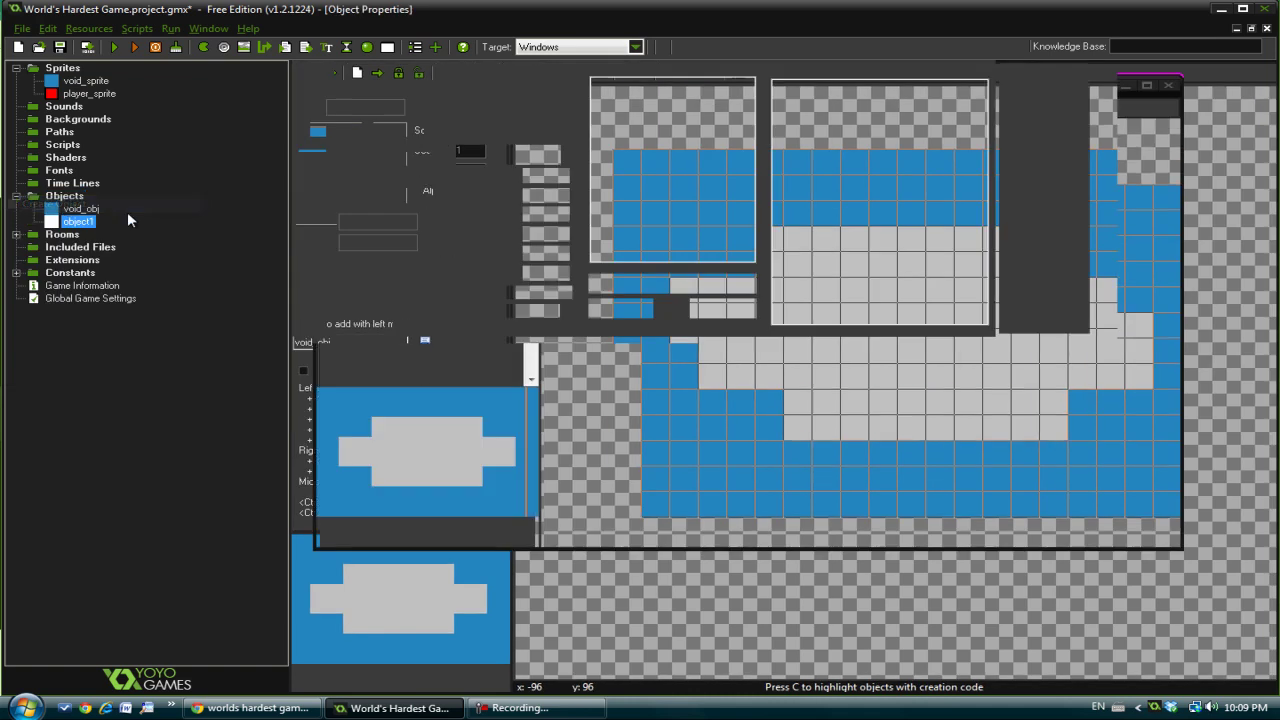
type("pla")
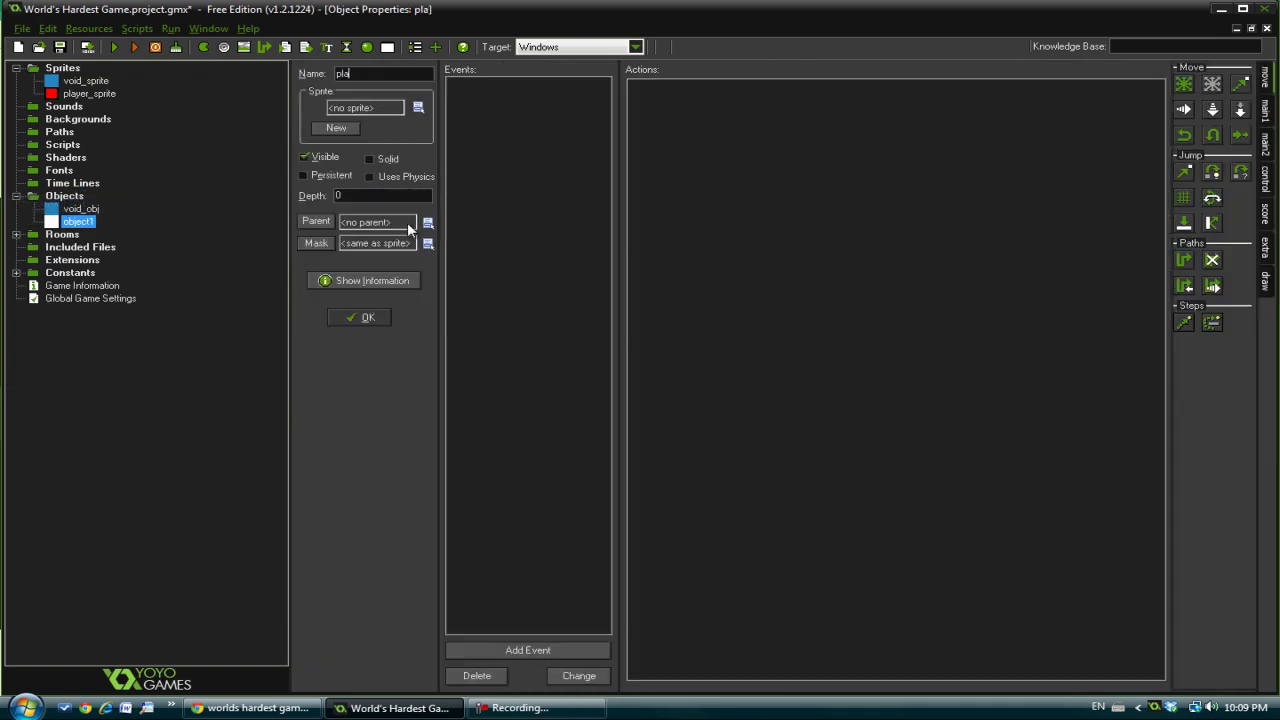
type("yer_")
type("obj")
left_click(419, 111)
left_click(457, 158)
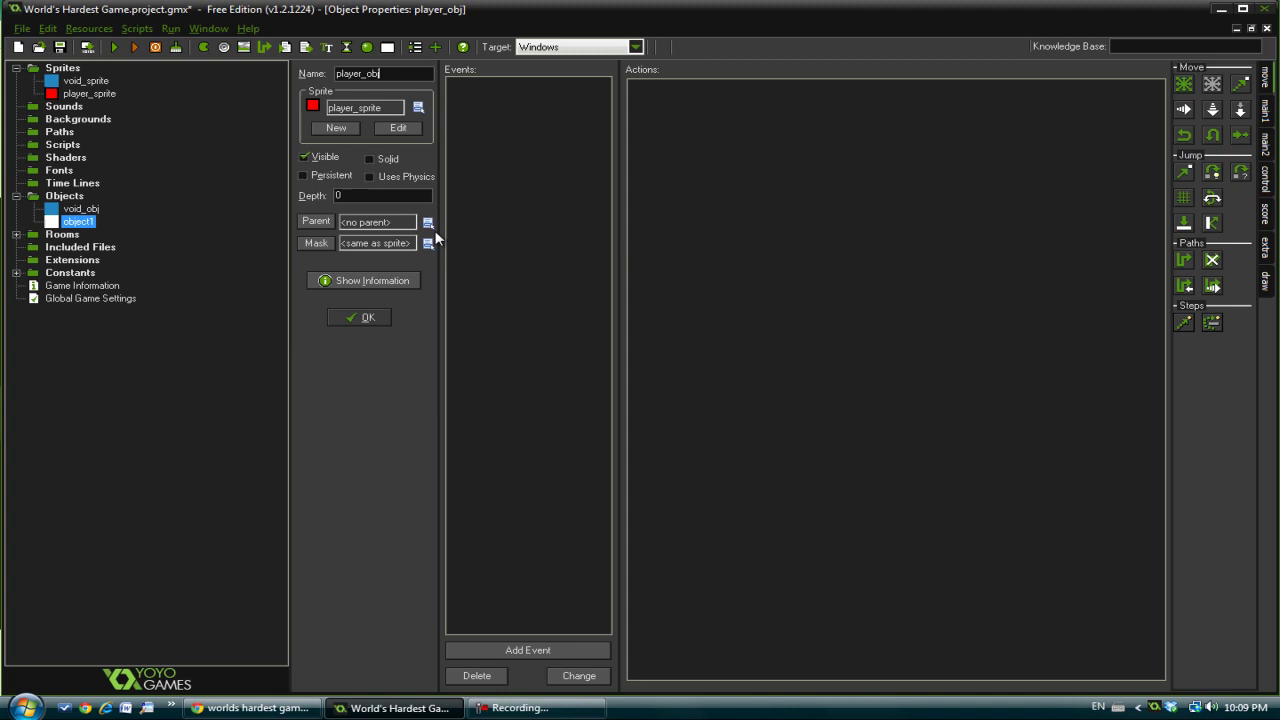
left_click(370, 316)
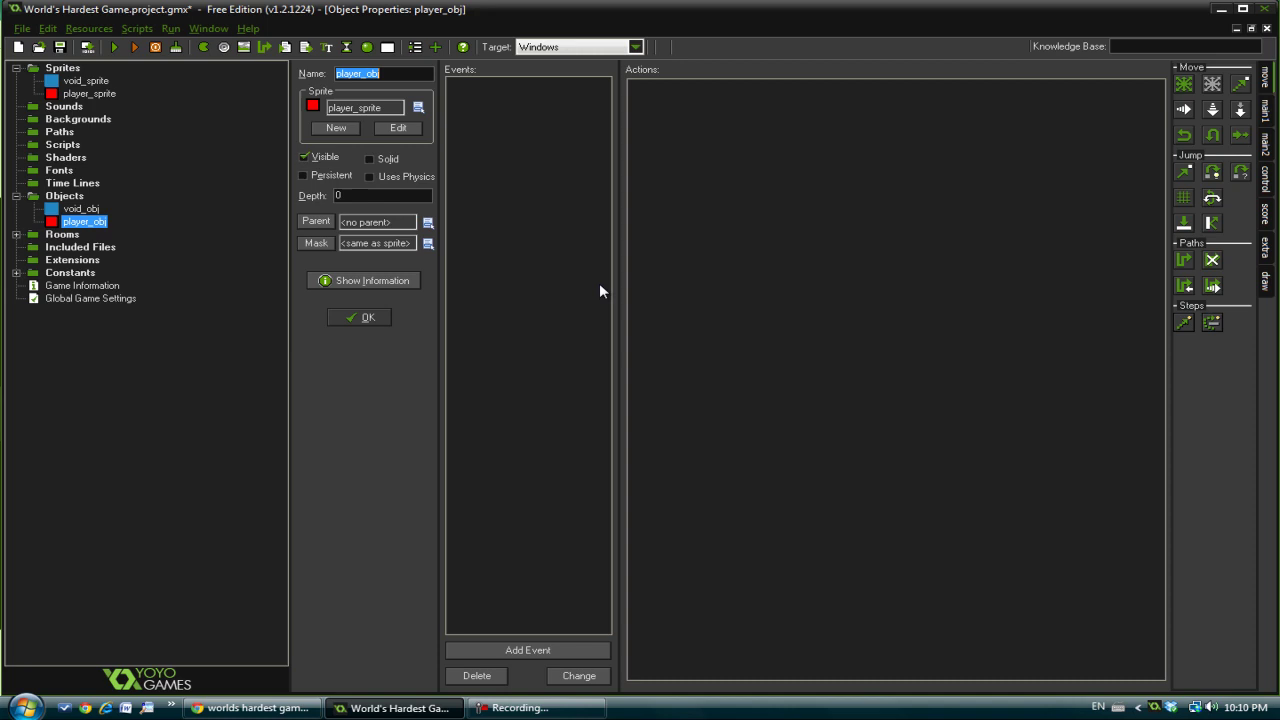
Add a void_obj collision event whose Move Fixed action stops player_obj.
right_click(515, 138)
left_click(540, 146)
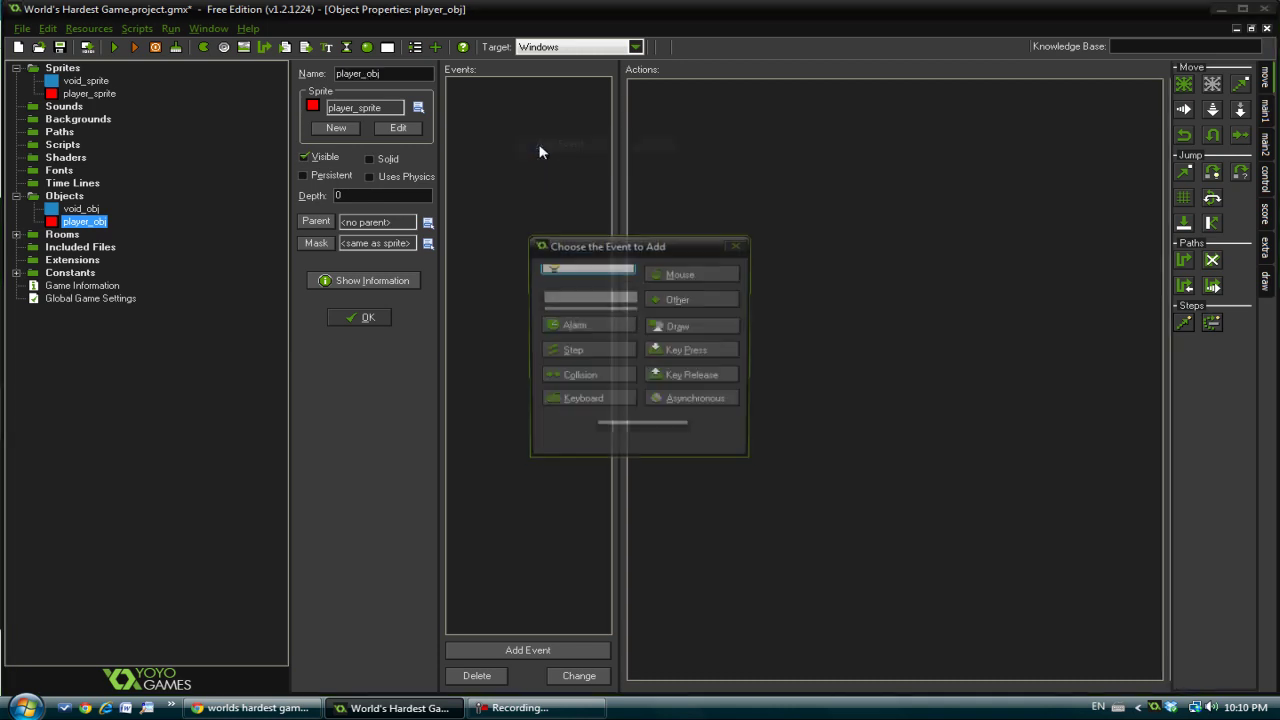
left_click(570, 377)
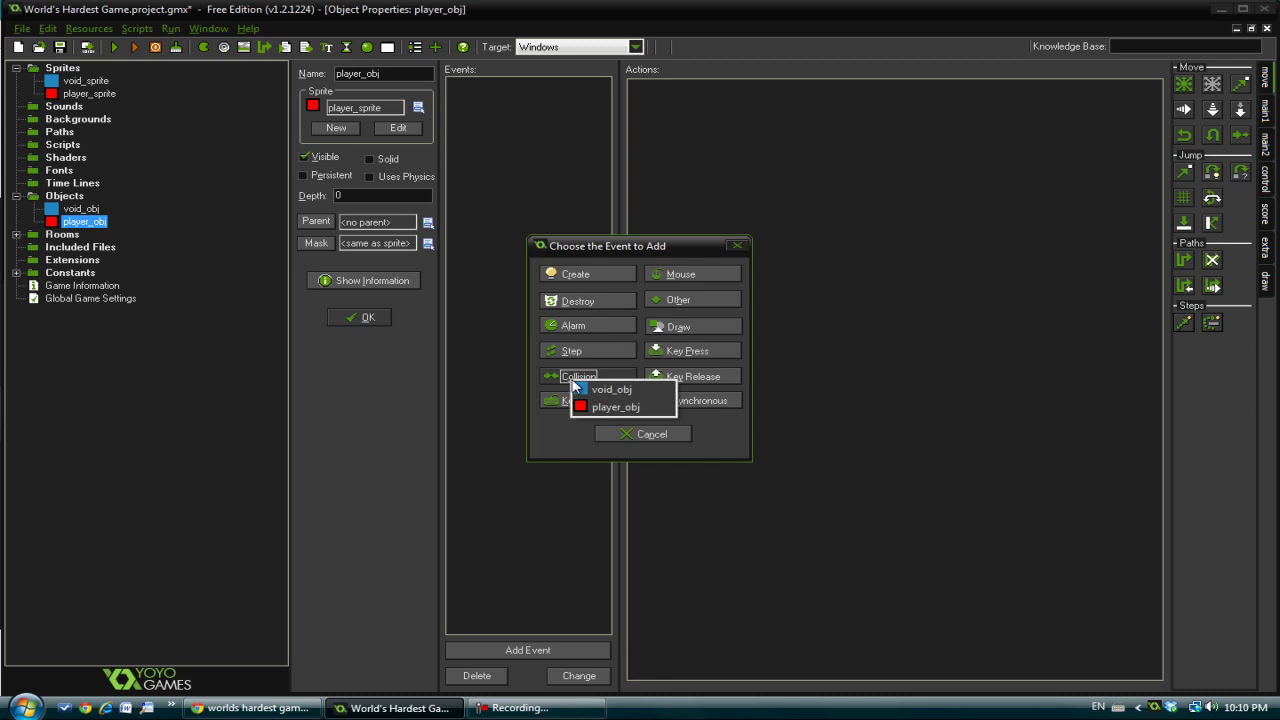
left_click(603, 390)
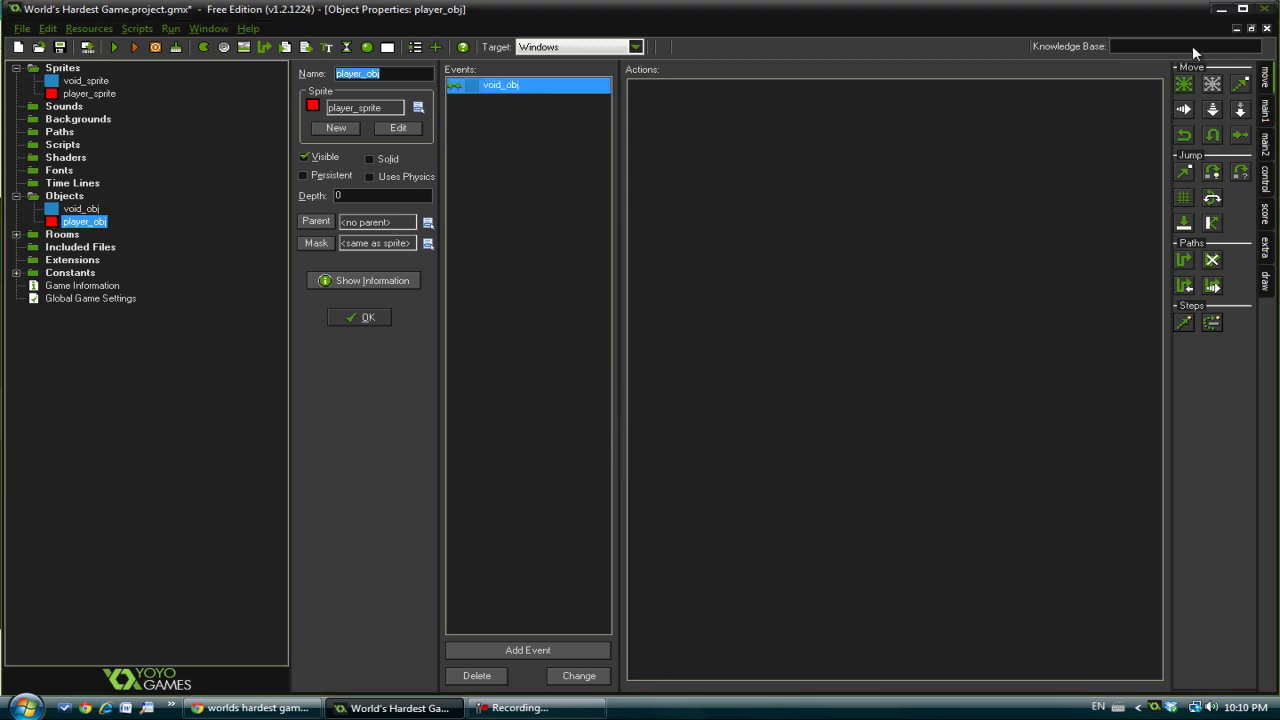
left_click_drag(1183, 84, 970, 145)
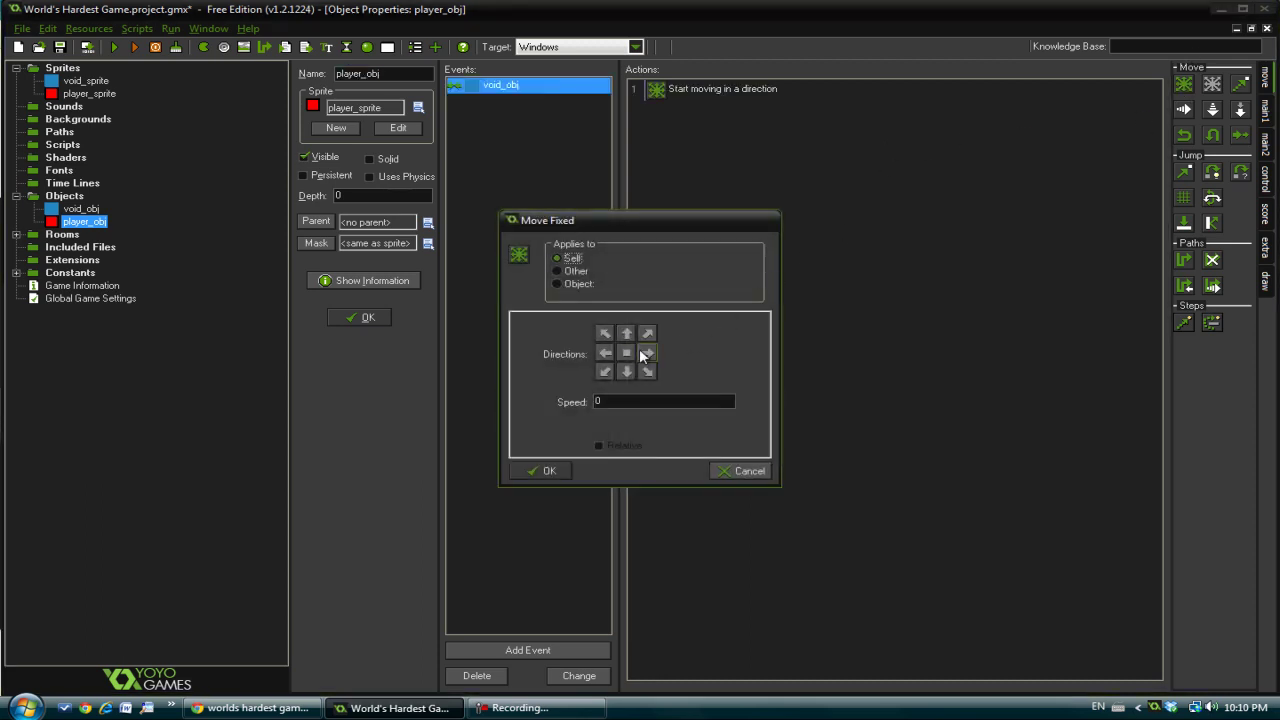
left_click(633, 357)
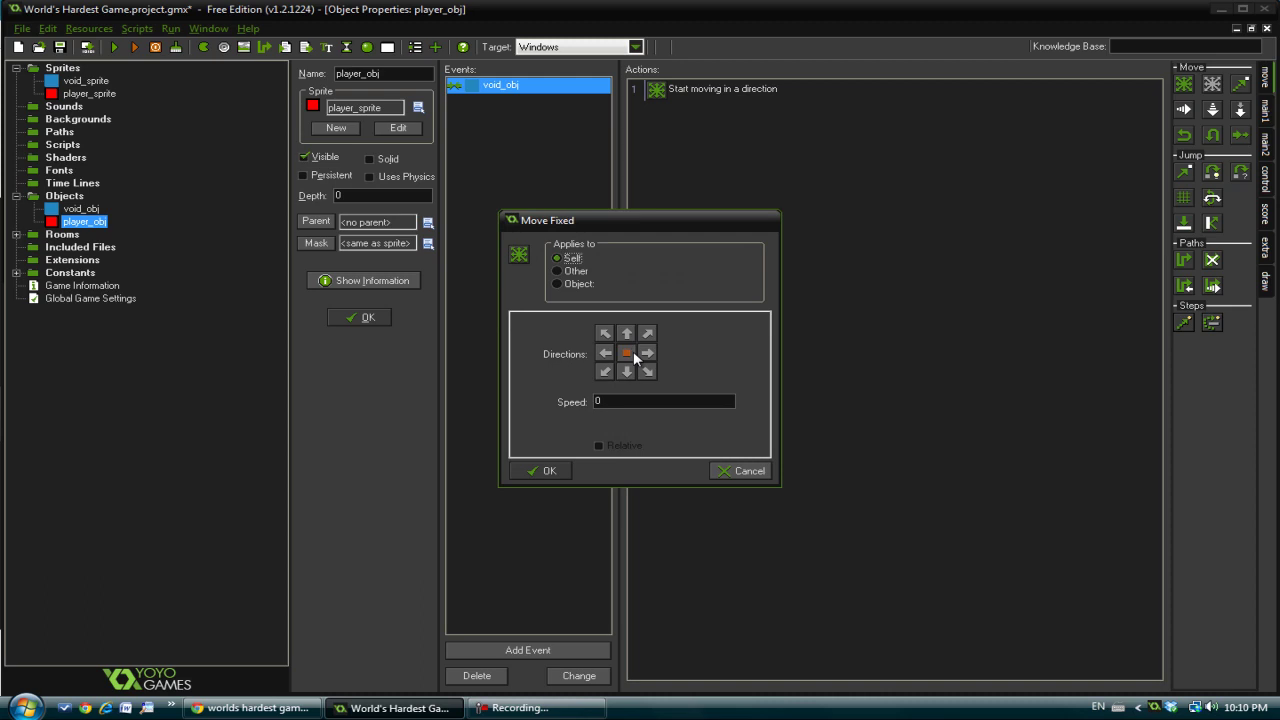
left_click(535, 470)
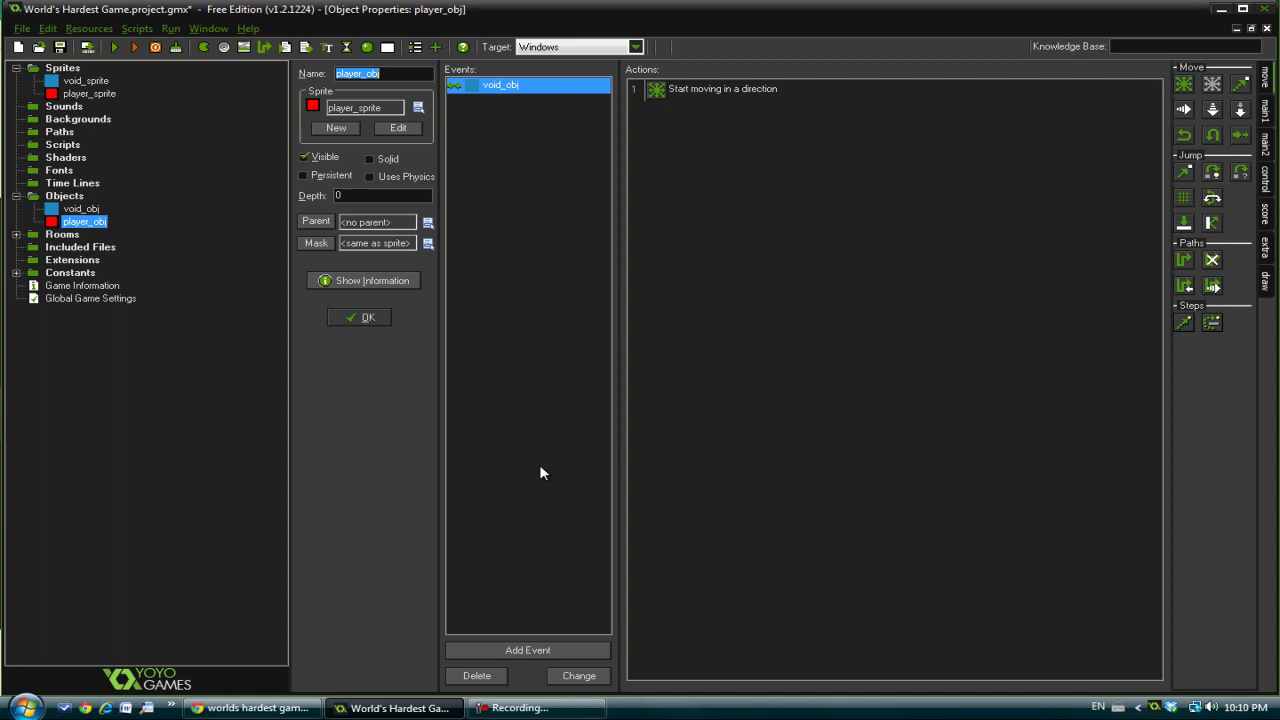
Save the GameMaker project.
left_click(530, 708)
left_click(1201, 632)
left_click(60, 47)
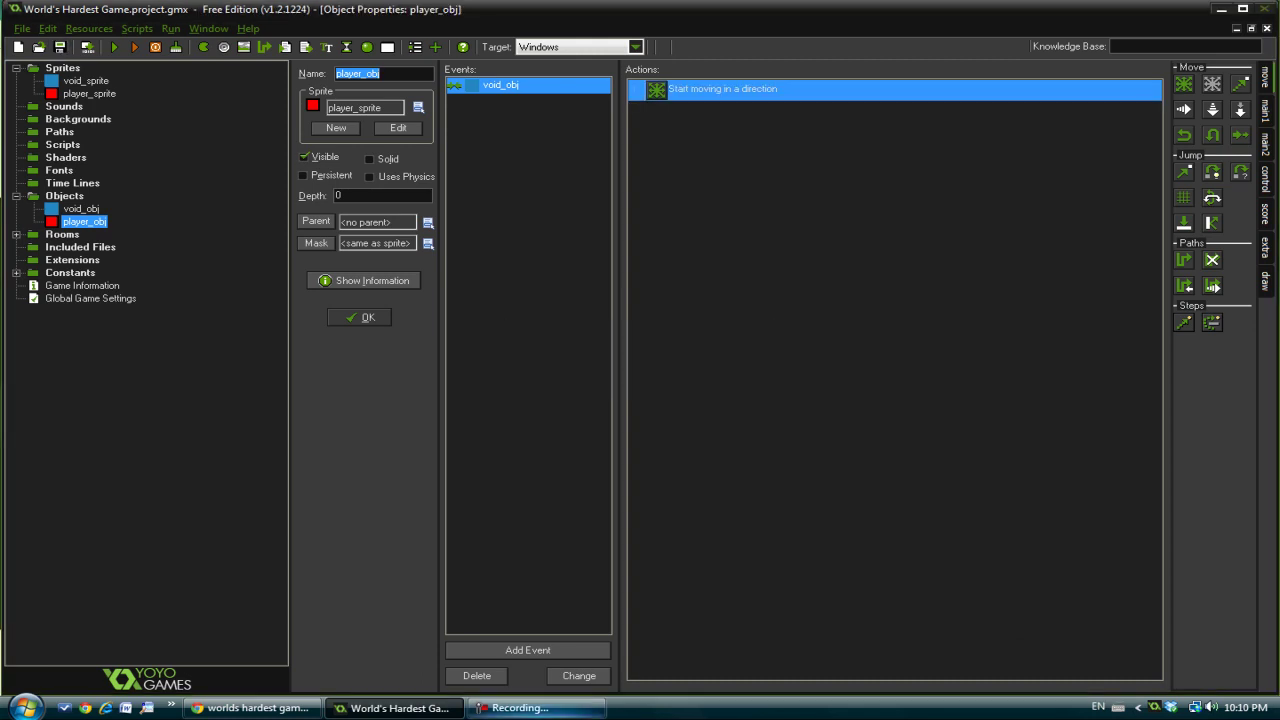
Switch to Chrome and scroll the BorisMediaProds YouTube channel page back to the top.
left_click(255, 708)
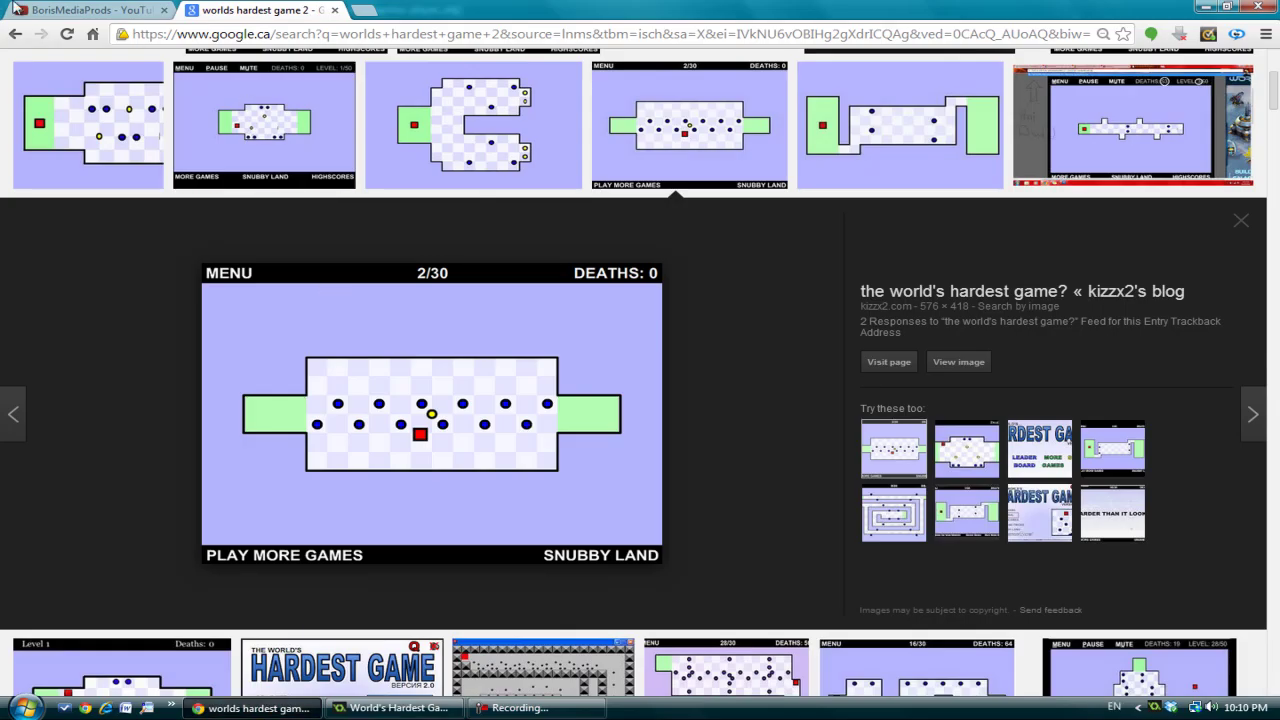
left_click(50, 10)
scroll(428, 294, "up", 3)
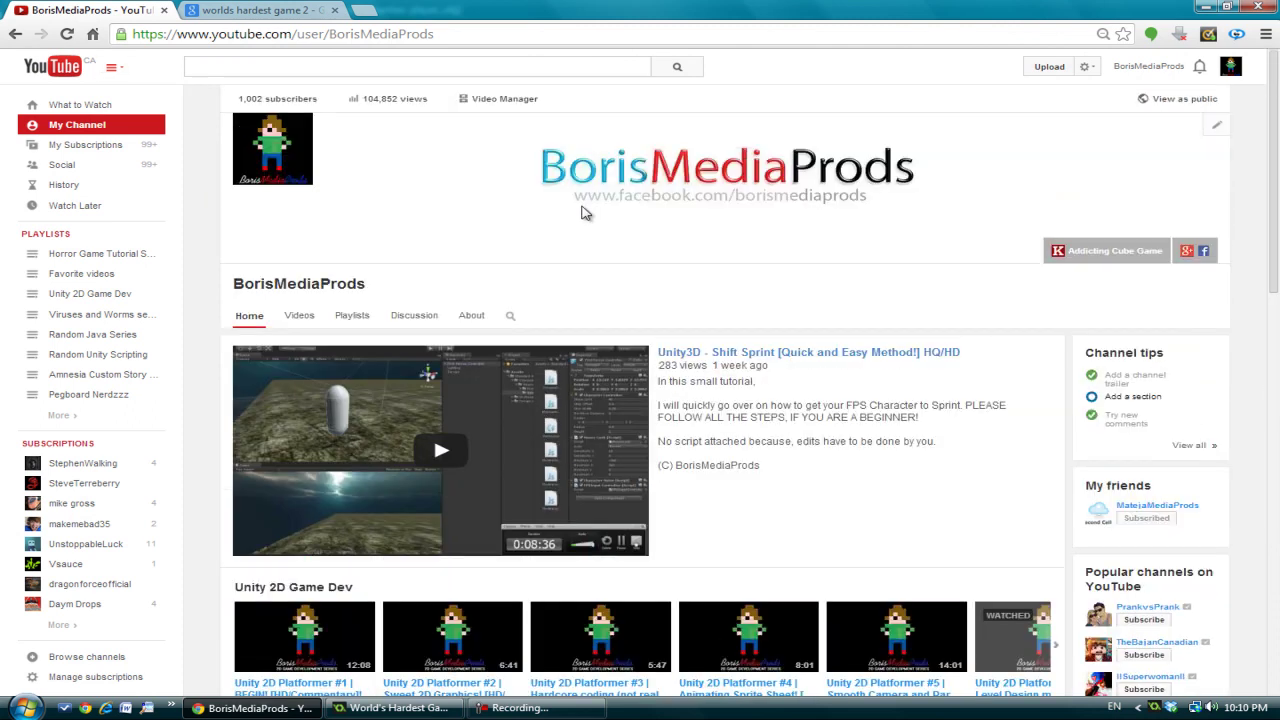
left_click(252, 10)
left_click(45, 10)
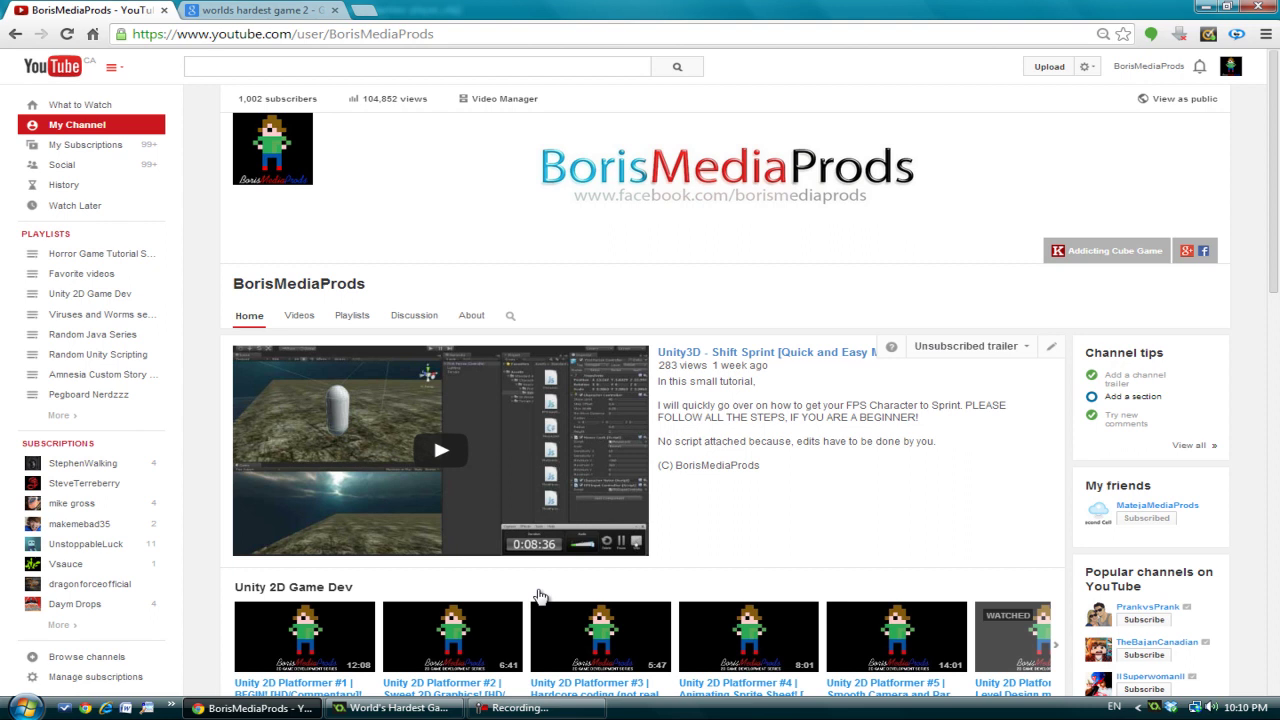
left_click(540, 710)
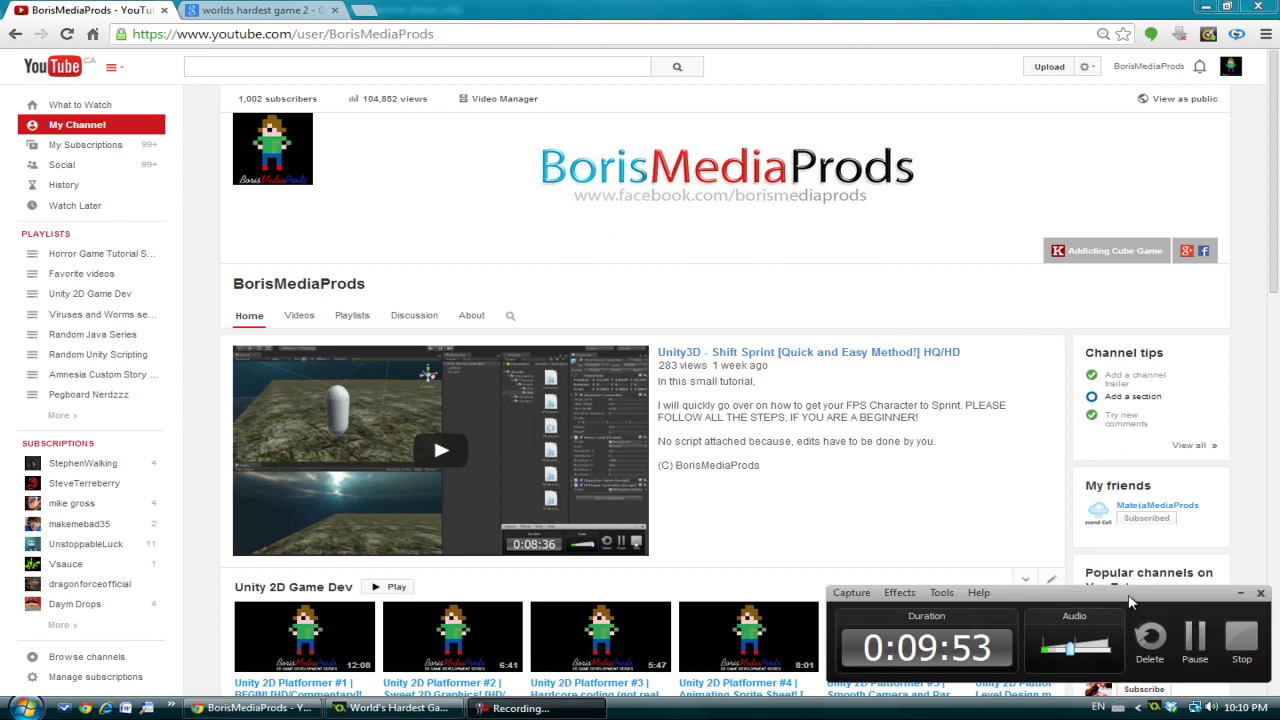
left_click_drag(1126, 601, 702, 311)
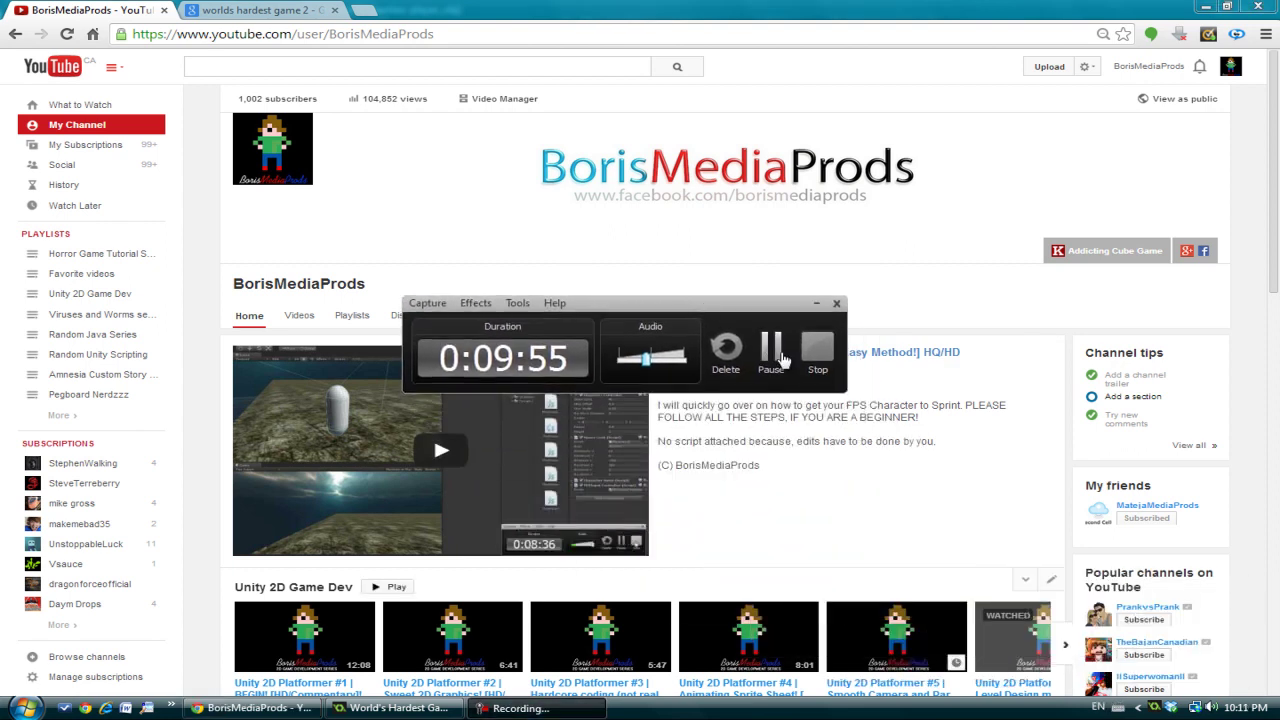